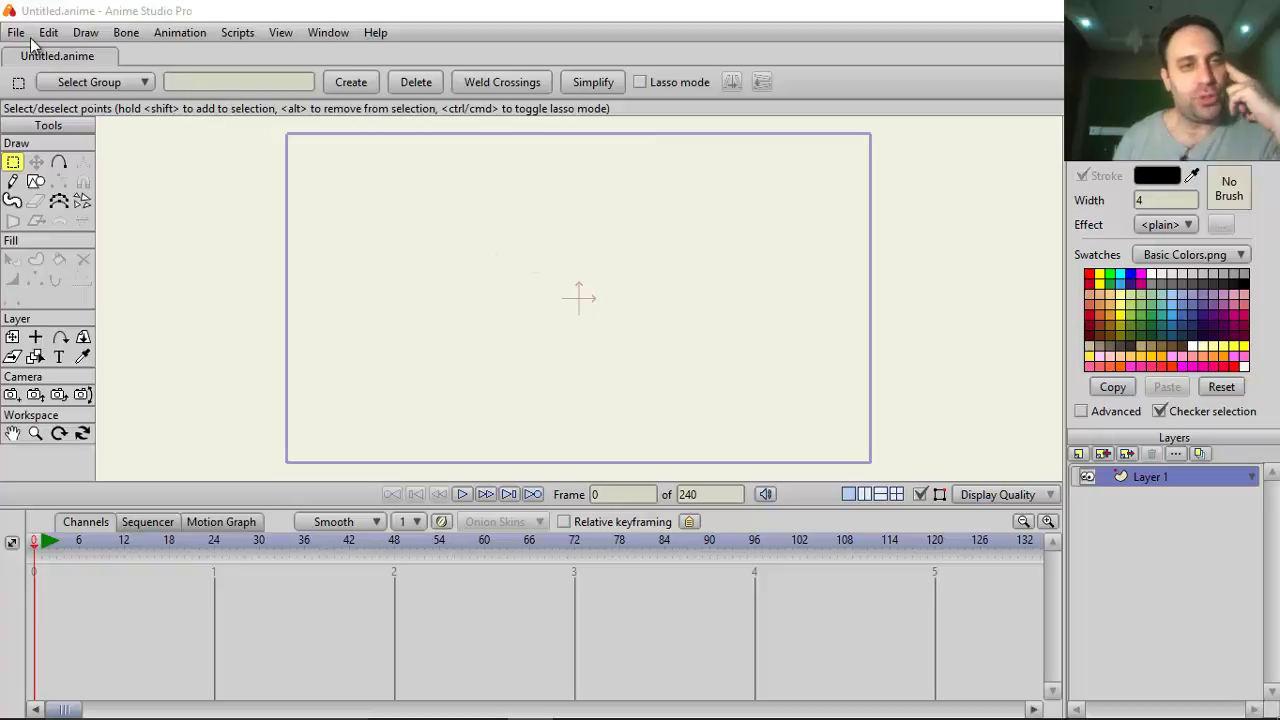
# - Import the free video loop street movie from the Projects (D:) drive as a new video layer
pyautogui.click(16, 32)
pyautogui.moveTo(162, 357)
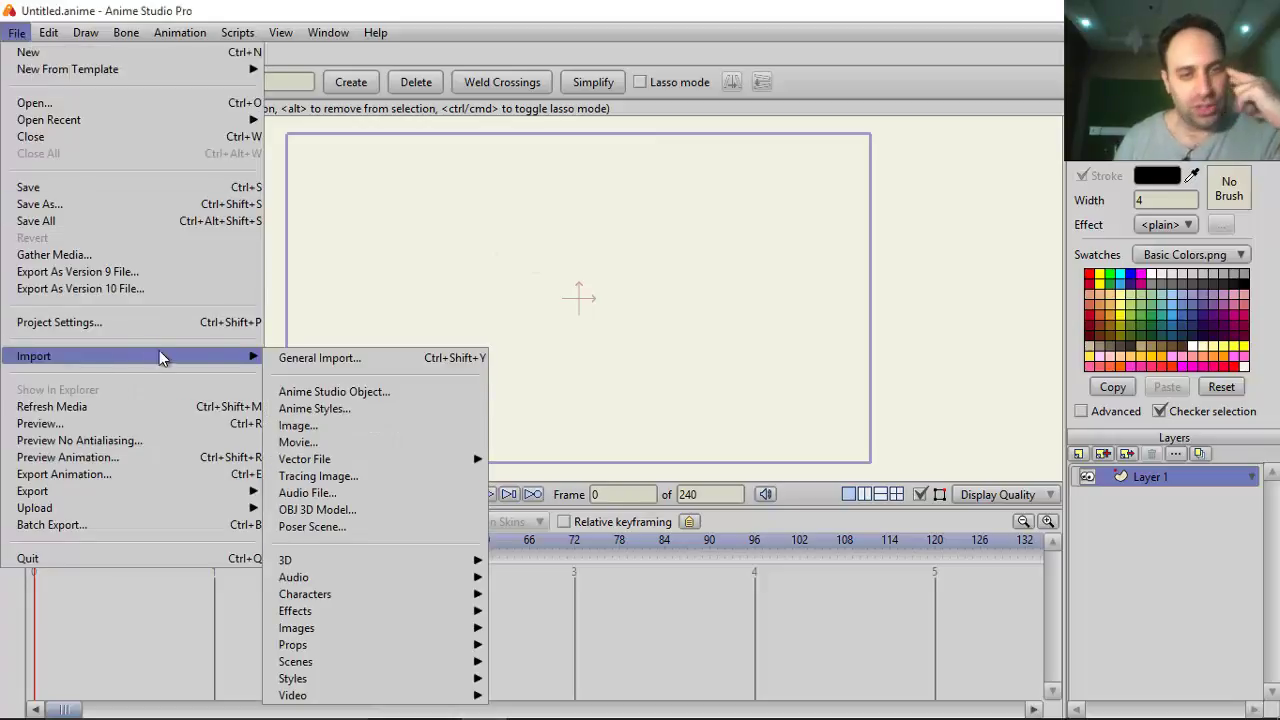
pyautogui.click(350, 444)
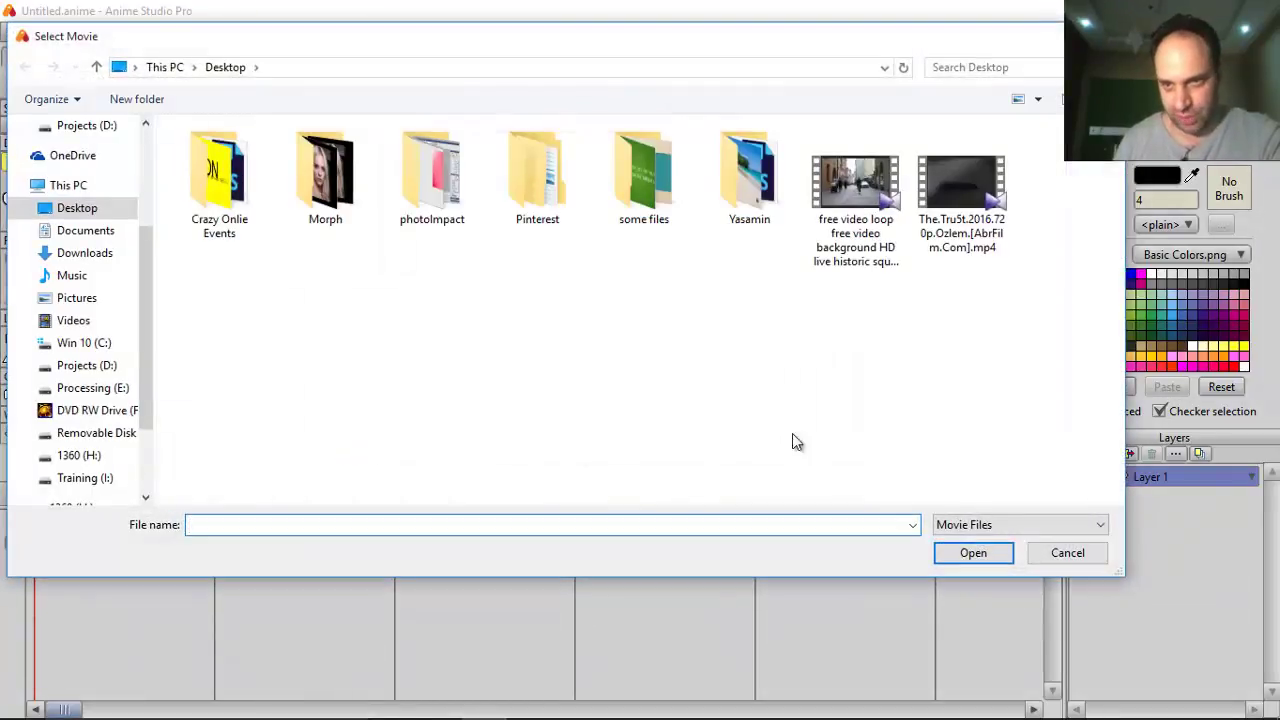
pyautogui.click(68, 366)
pyautogui.doubleClick(770, 345)
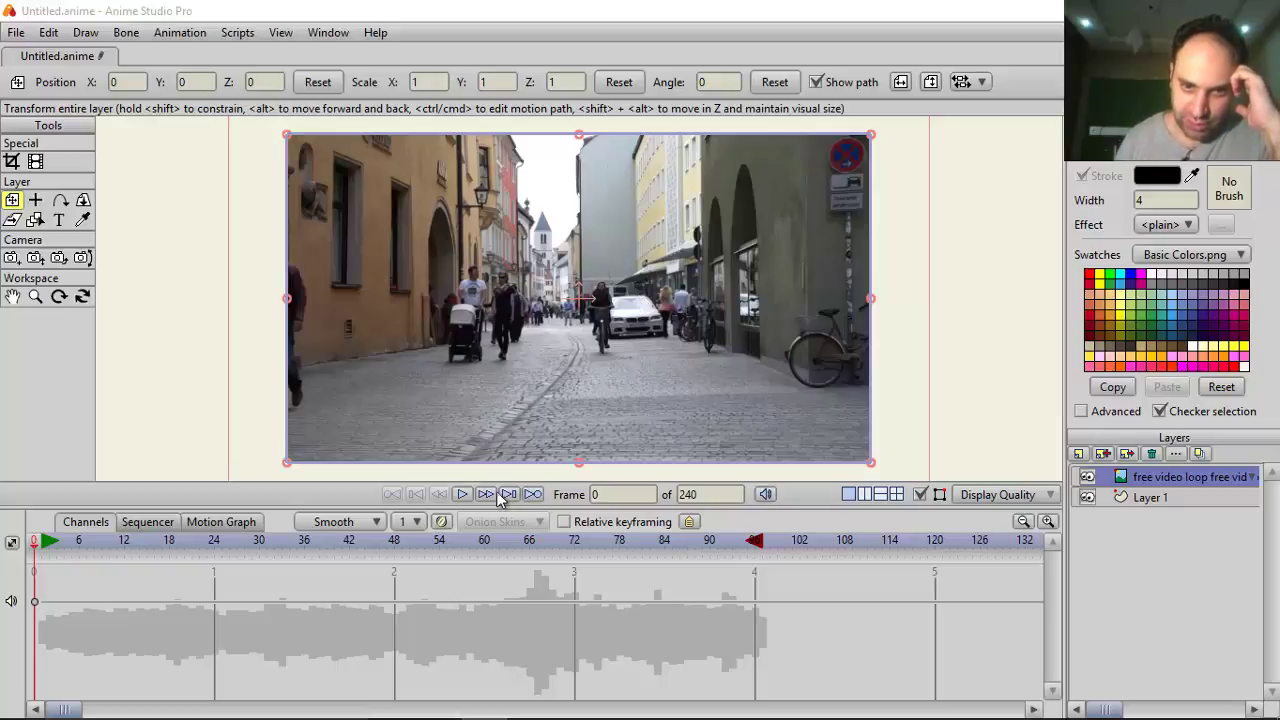
# - Play the imported street video to review the cyclist's movement, and return to frame 0
pyautogui.click(462, 495)
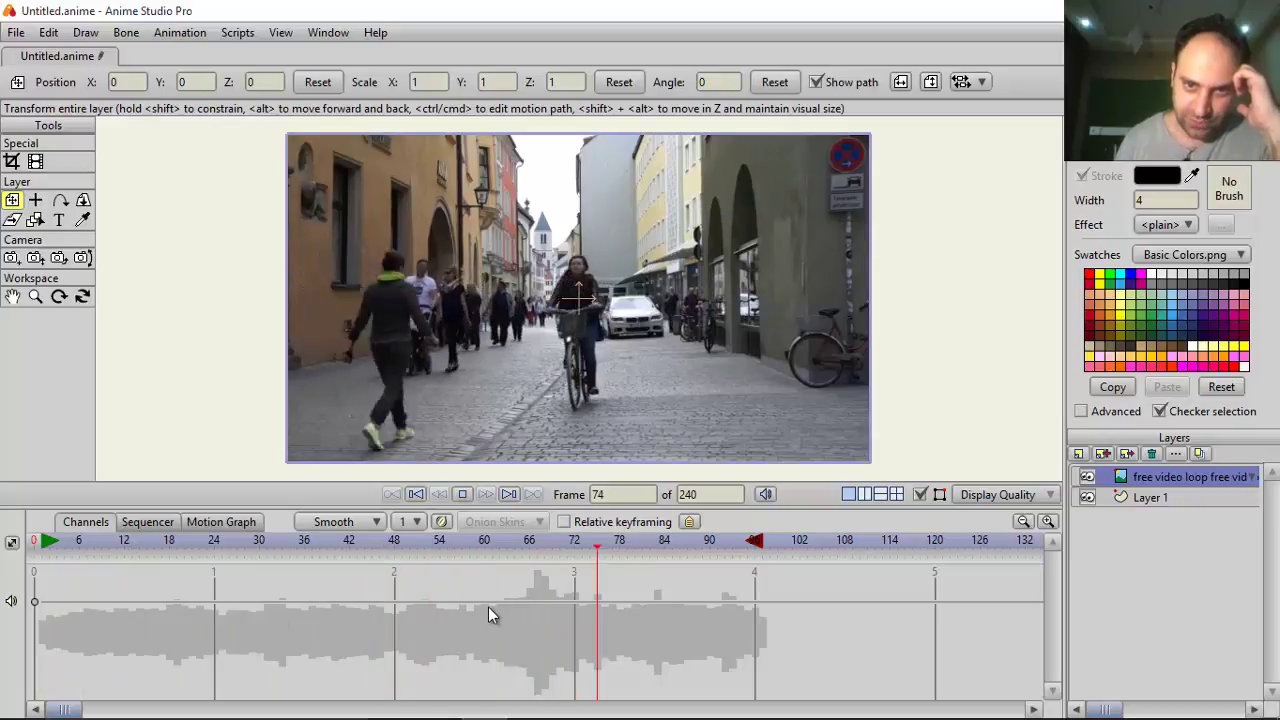
pyautogui.click(461, 500)
pyautogui.click(462, 500)
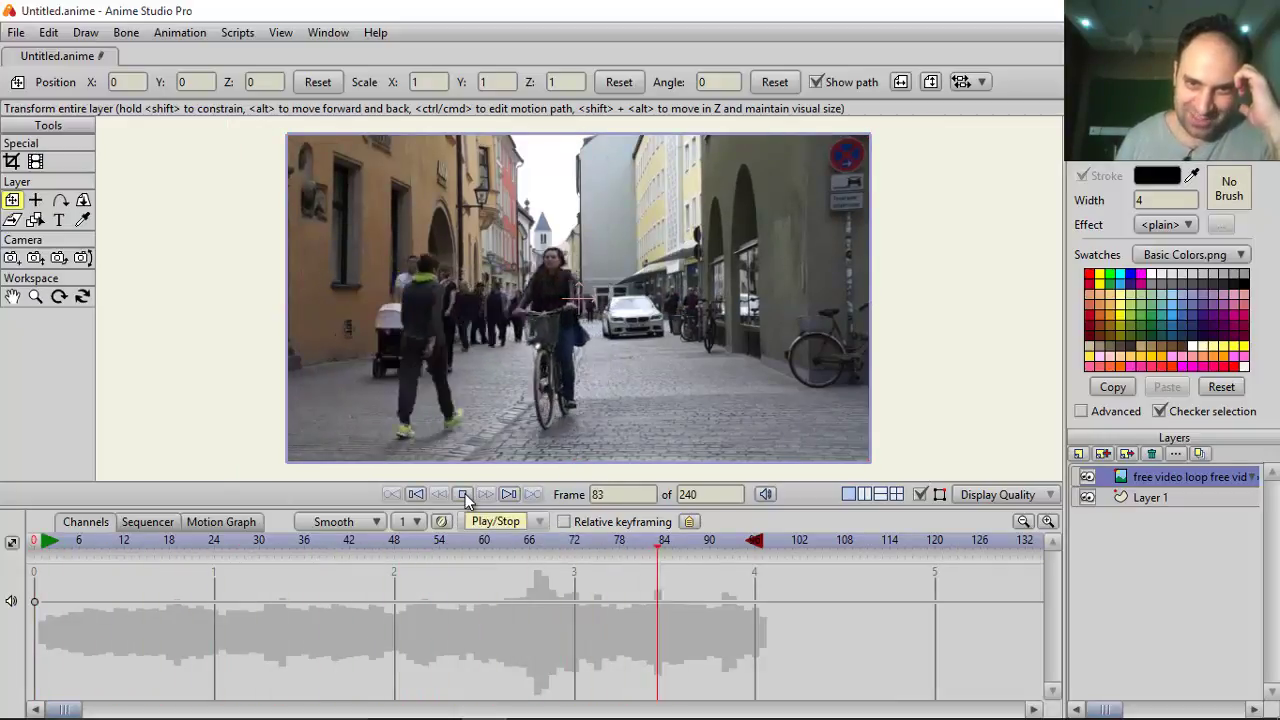
pyautogui.click(416, 495)
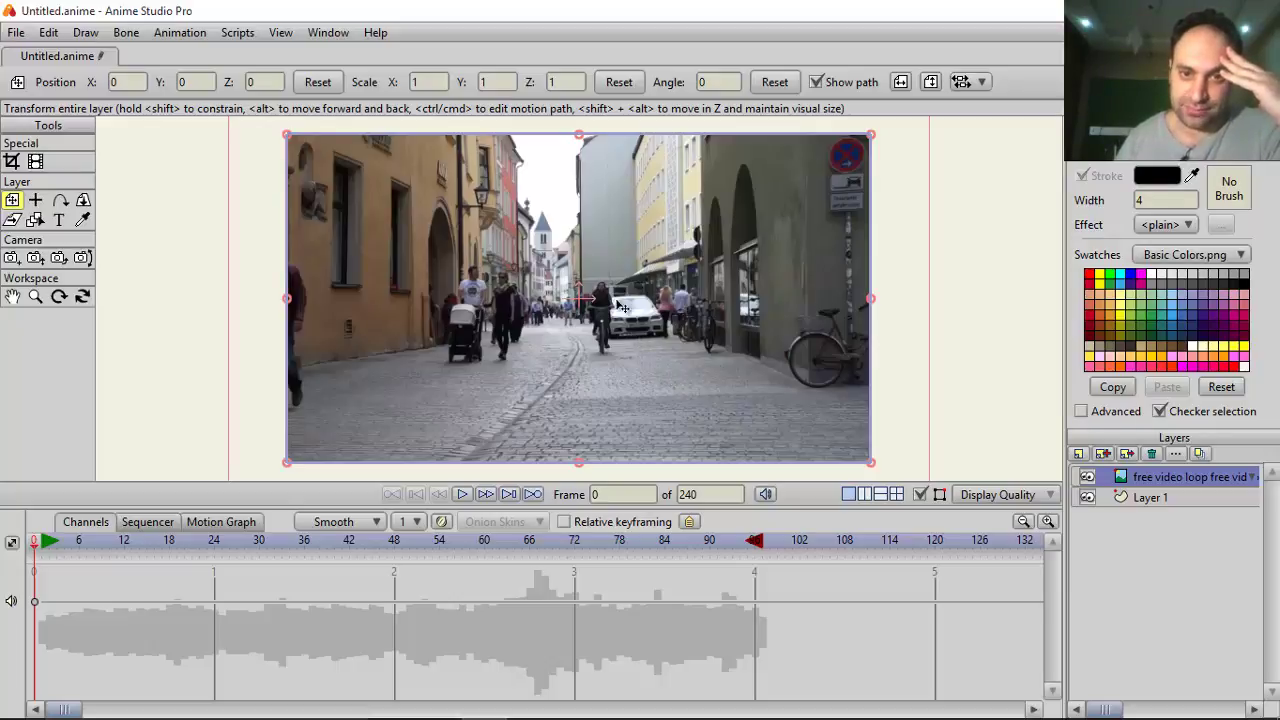
pyautogui.scroll(2, 620, 305)
pyautogui.scroll(1, 620, 305)
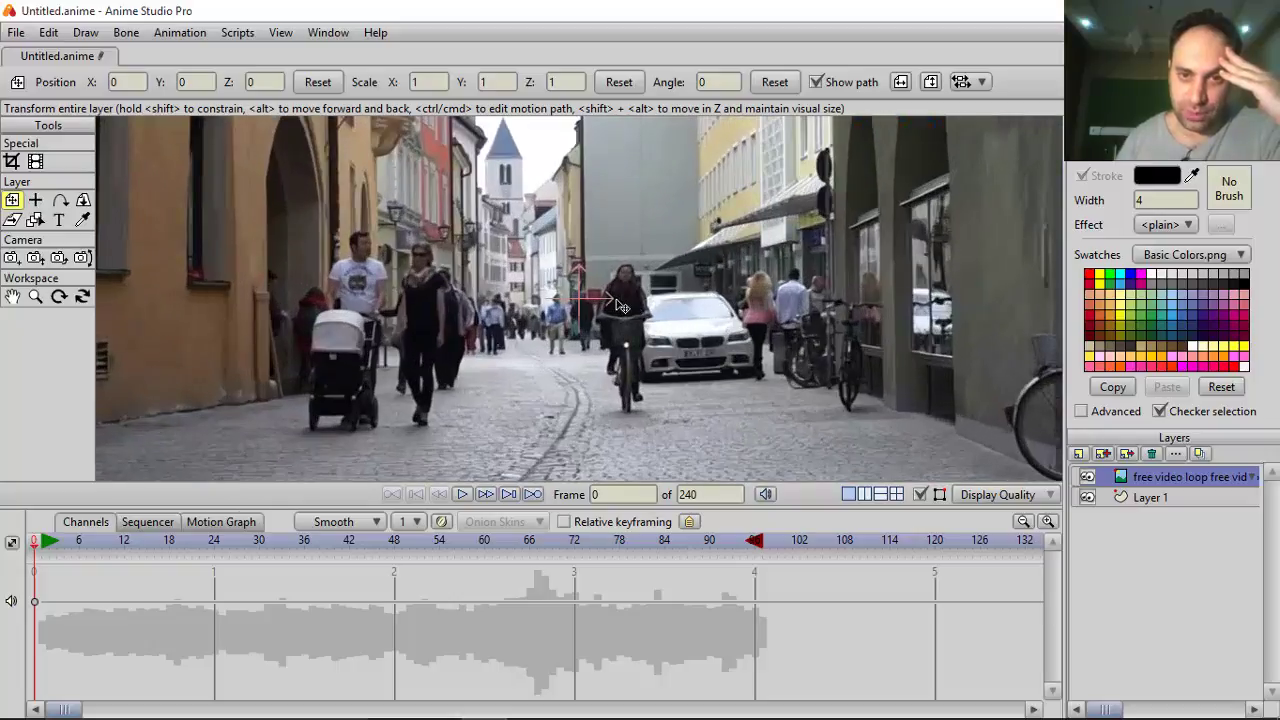
pyautogui.scroll(-3, 620, 305)
pyautogui.scroll(4, 620, 305)
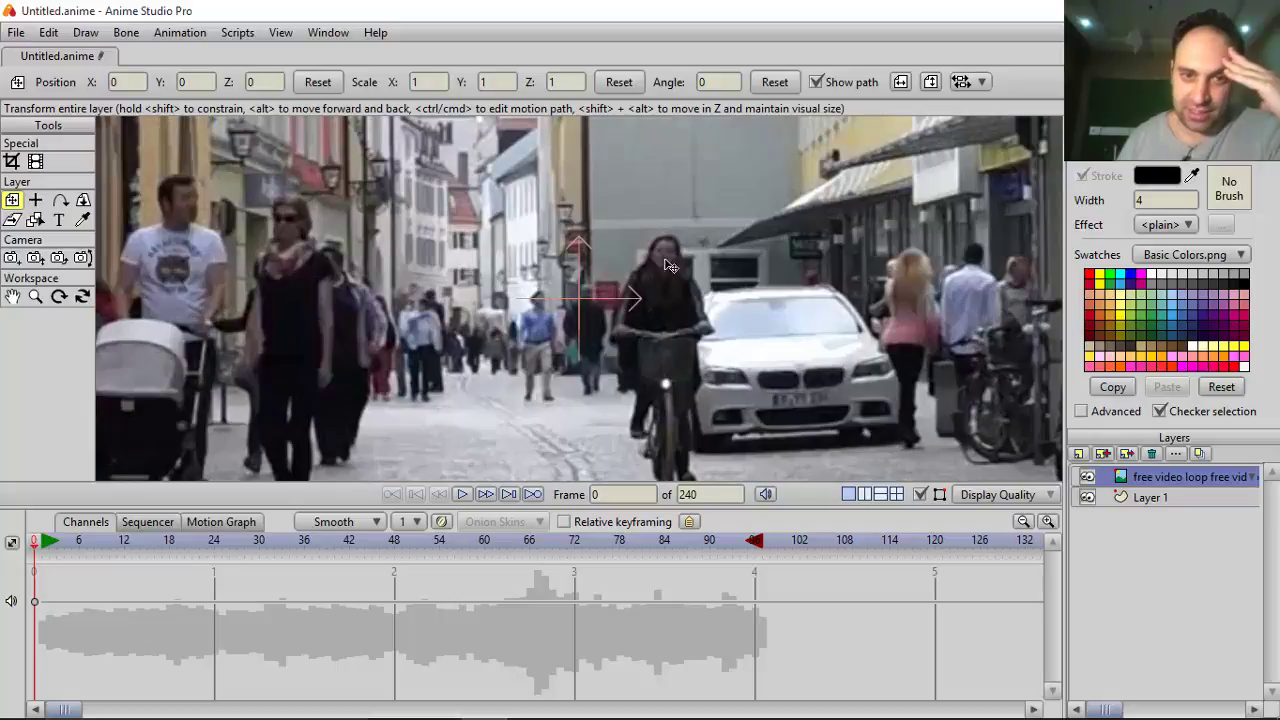
pyautogui.scroll(-2, 670, 292)
pyautogui.scroll(-2, 670, 299)
pyautogui.scroll(1, 670, 300)
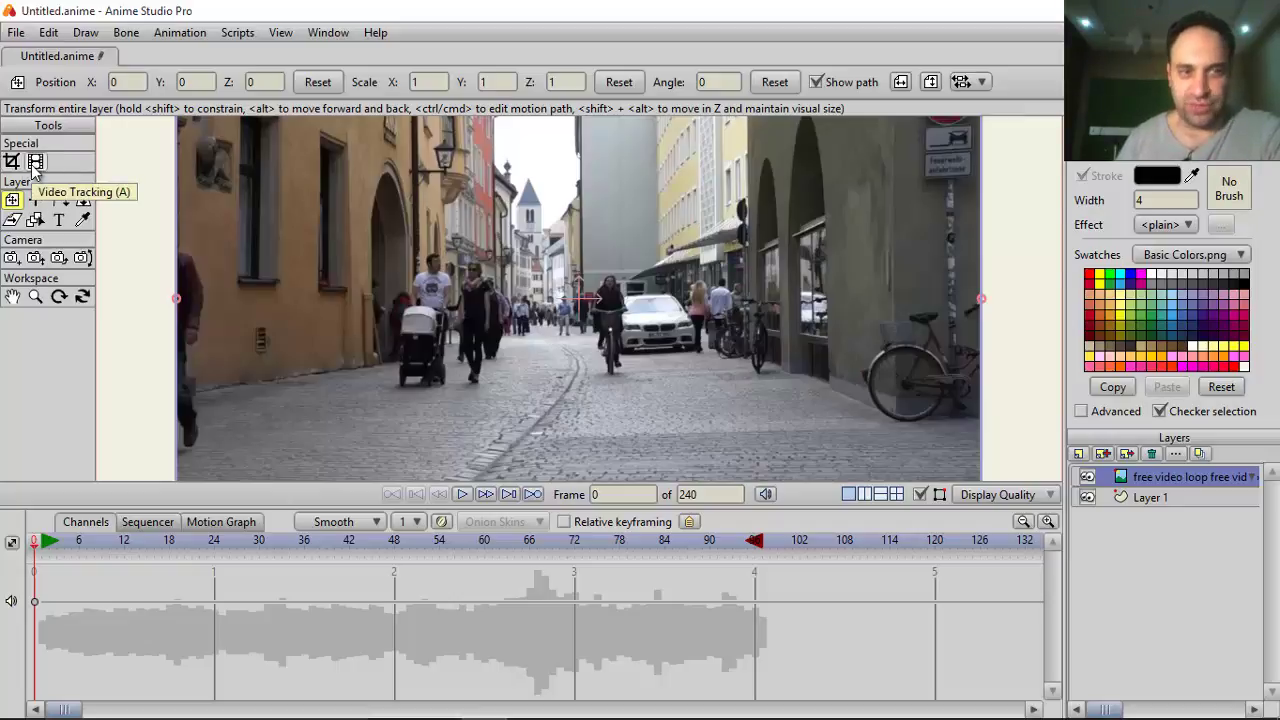
pyautogui.click(1087, 477)
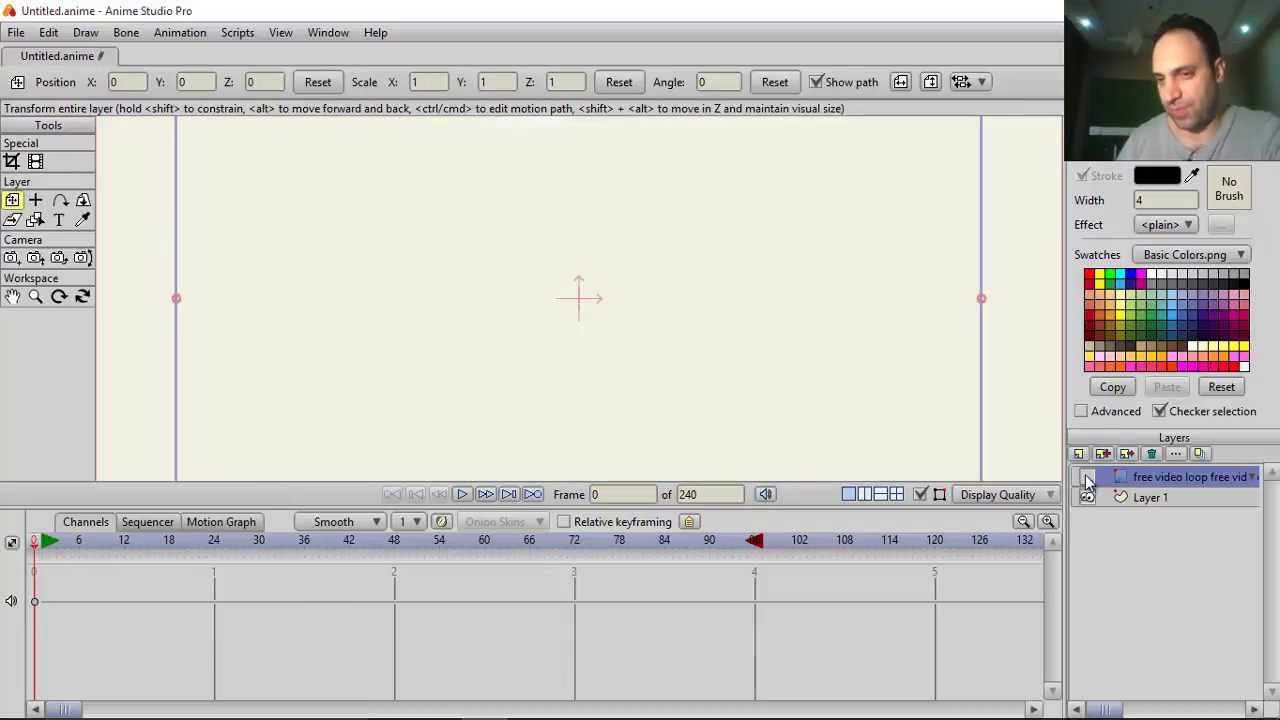
pyautogui.click(1087, 477)
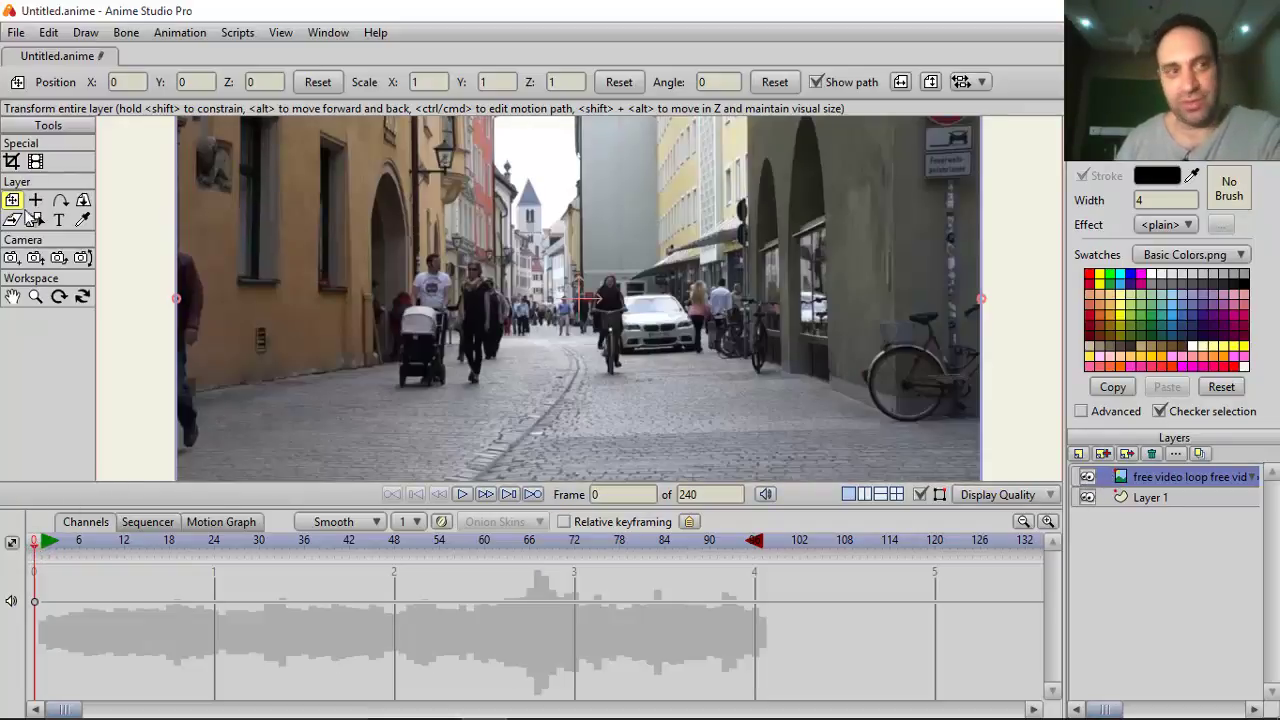
# - Place a video tracking point on the cyclist's head in the street footage at frame 0
pyautogui.click(38, 164)
pyautogui.scroll(3, 547, 303)
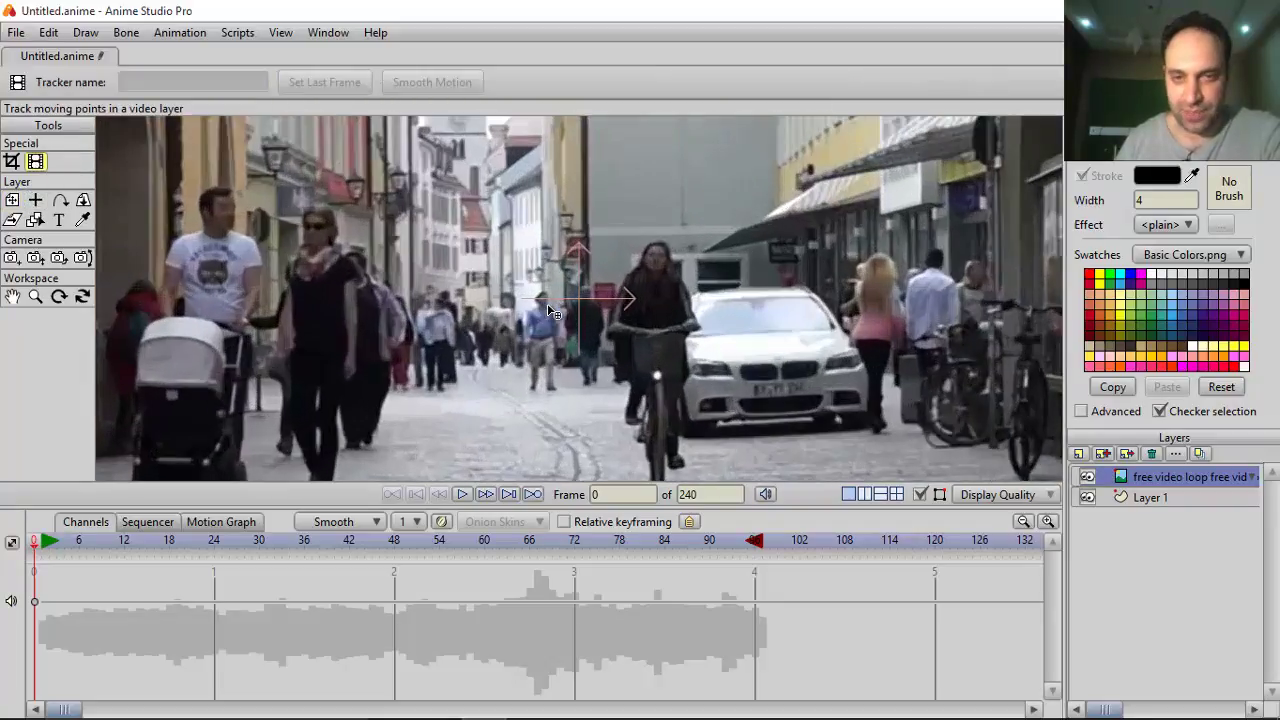
pyautogui.click(690, 243)
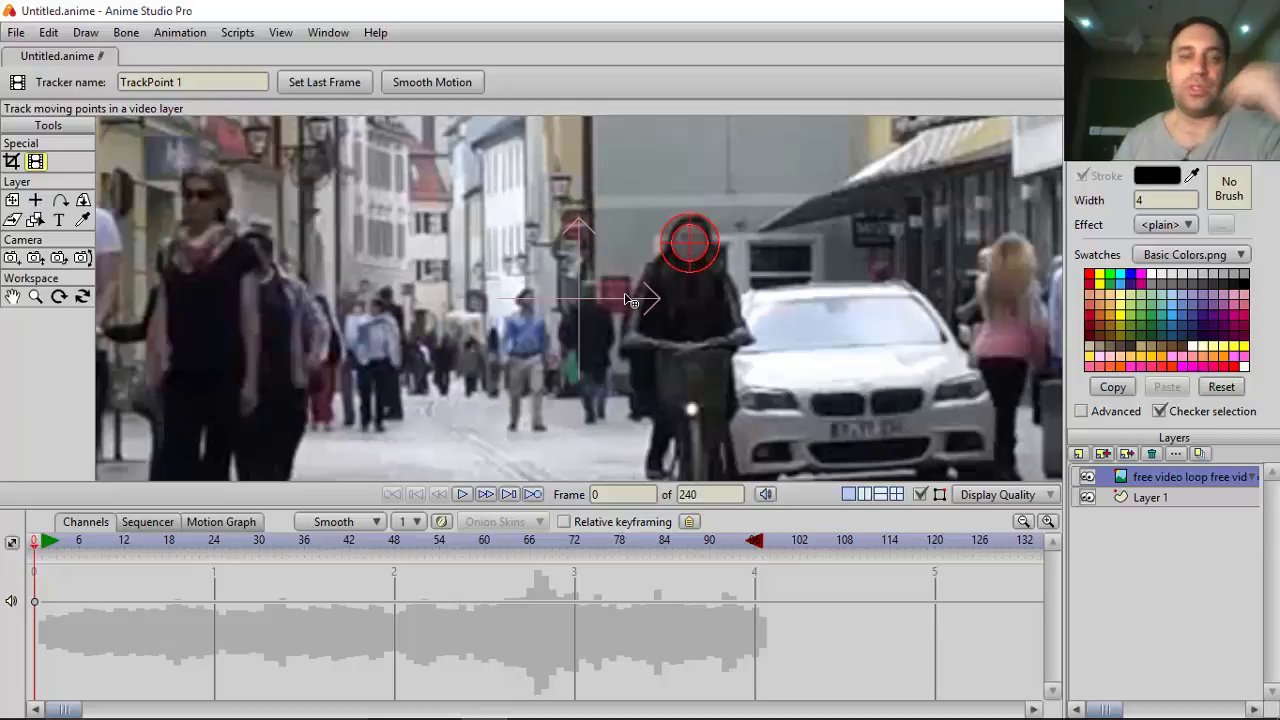
pyautogui.scroll(-5, 600, 332)
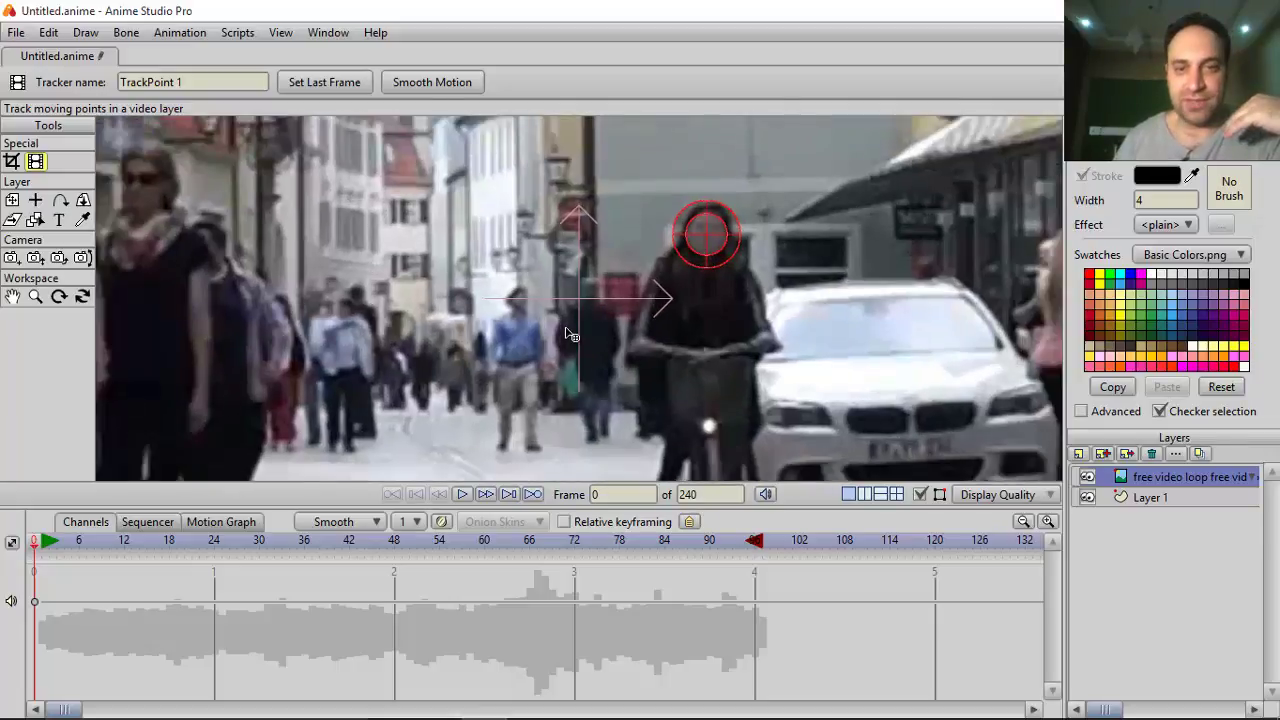
pyautogui.scroll(-4, 565, 326)
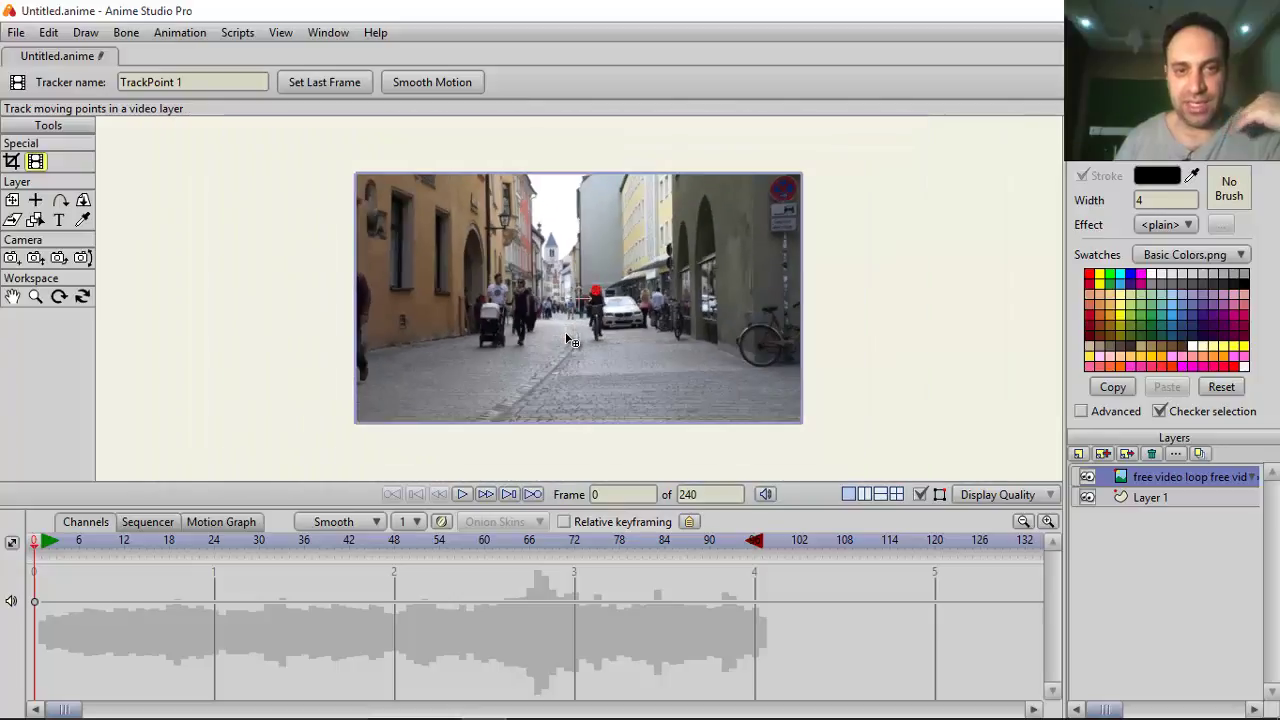
# - Preview the footage with the new tracking point, and return to frame 0
pyautogui.click(465, 494)
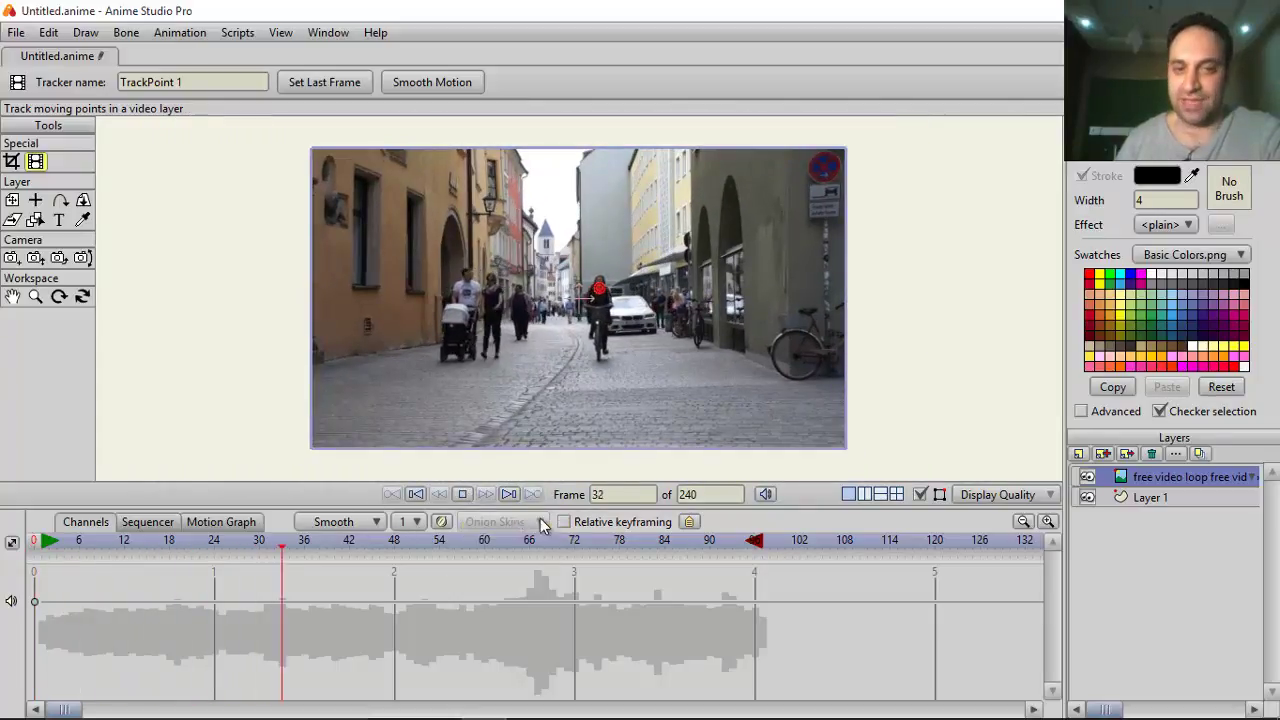
pyautogui.click(461, 494)
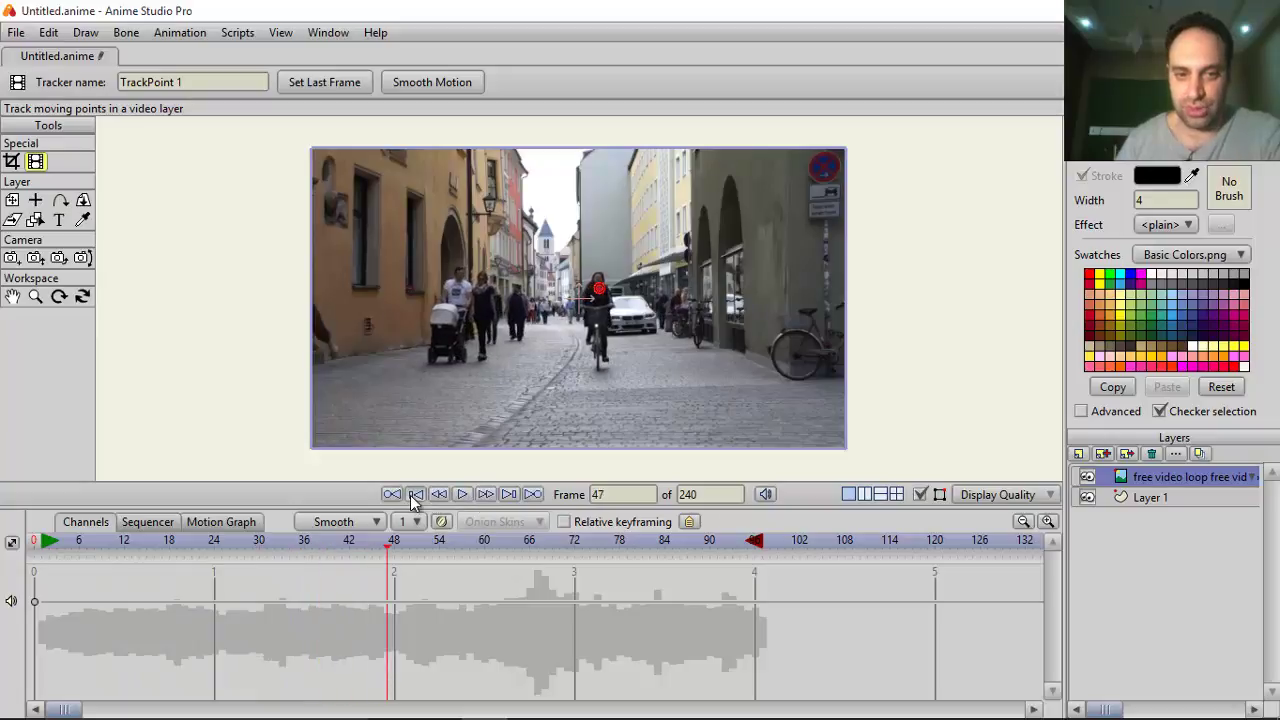
pyautogui.click(413, 494)
# - Track the adjusted point on the cyclist's head through the whole clip, and return to frame 0
pyautogui.scroll(5, 662, 288)
pyautogui.scroll(1, 668, 292)
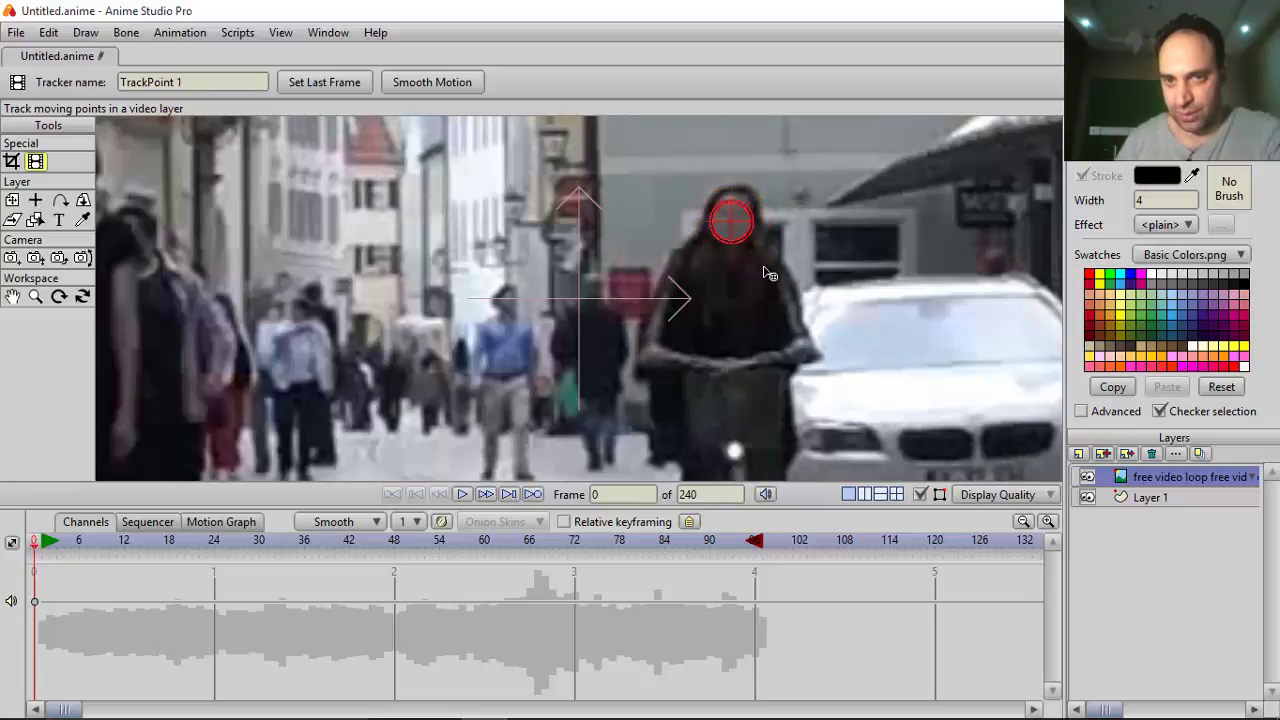
pyautogui.click(465, 496)
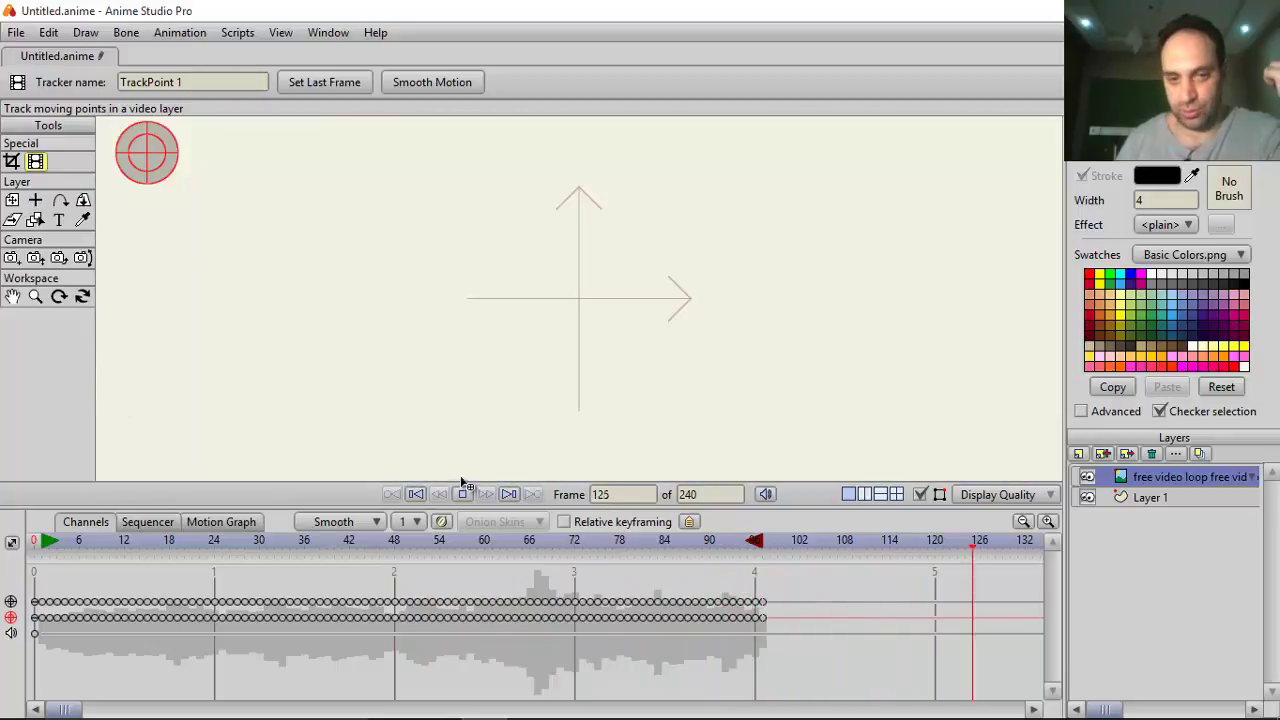
pyautogui.click(466, 500)
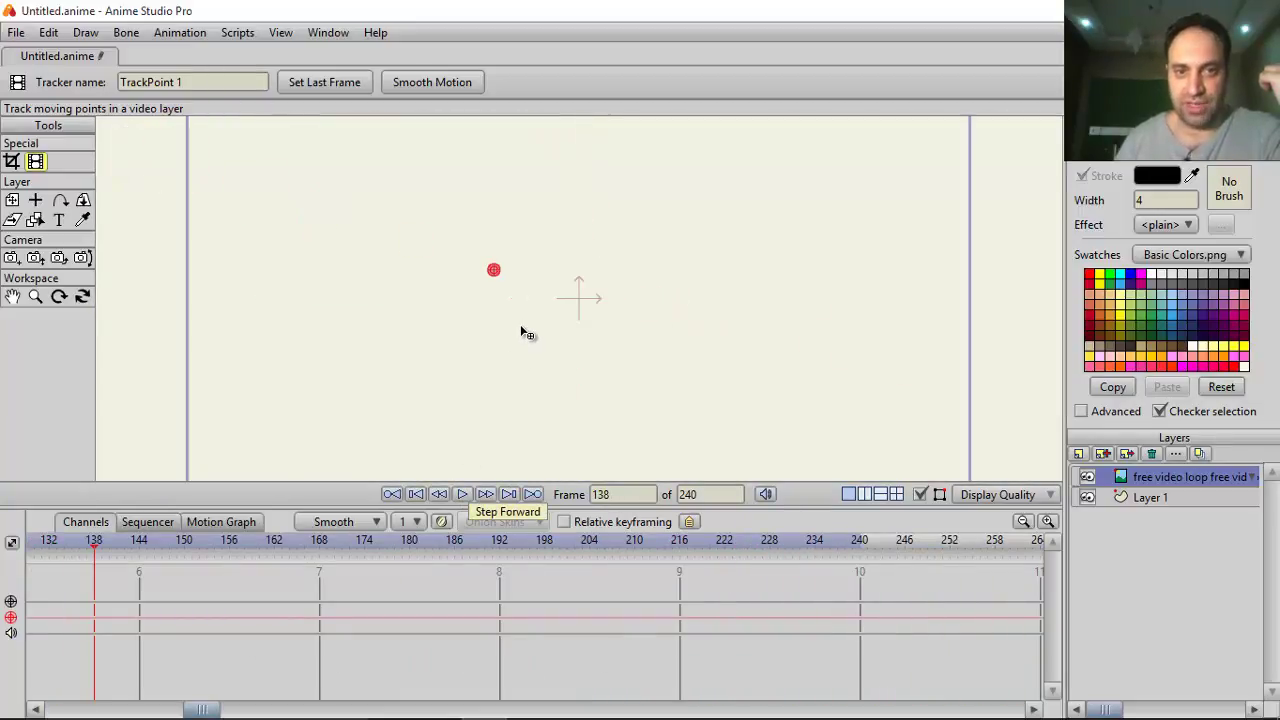
pyautogui.scroll(1, 521, 332)
pyautogui.click(424, 492)
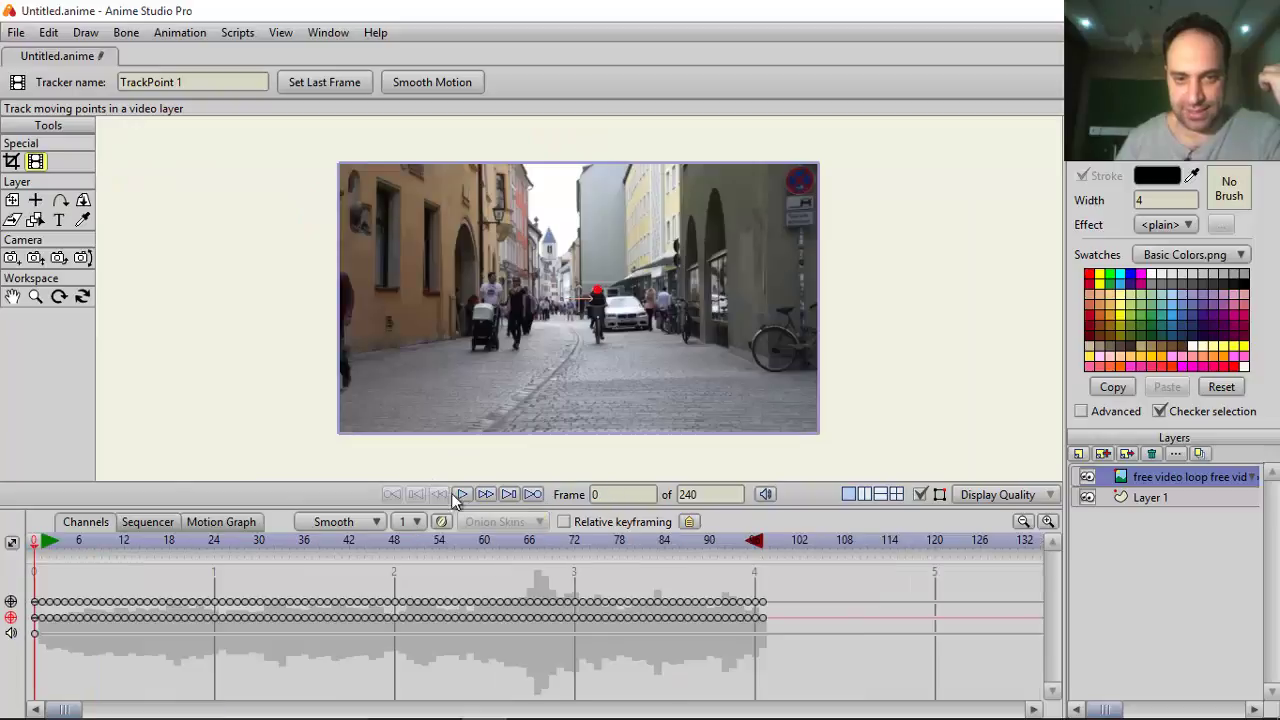
# - Play back the tracked motion to check how the point follows the cyclist, and return to frame 0
pyautogui.click(464, 498)
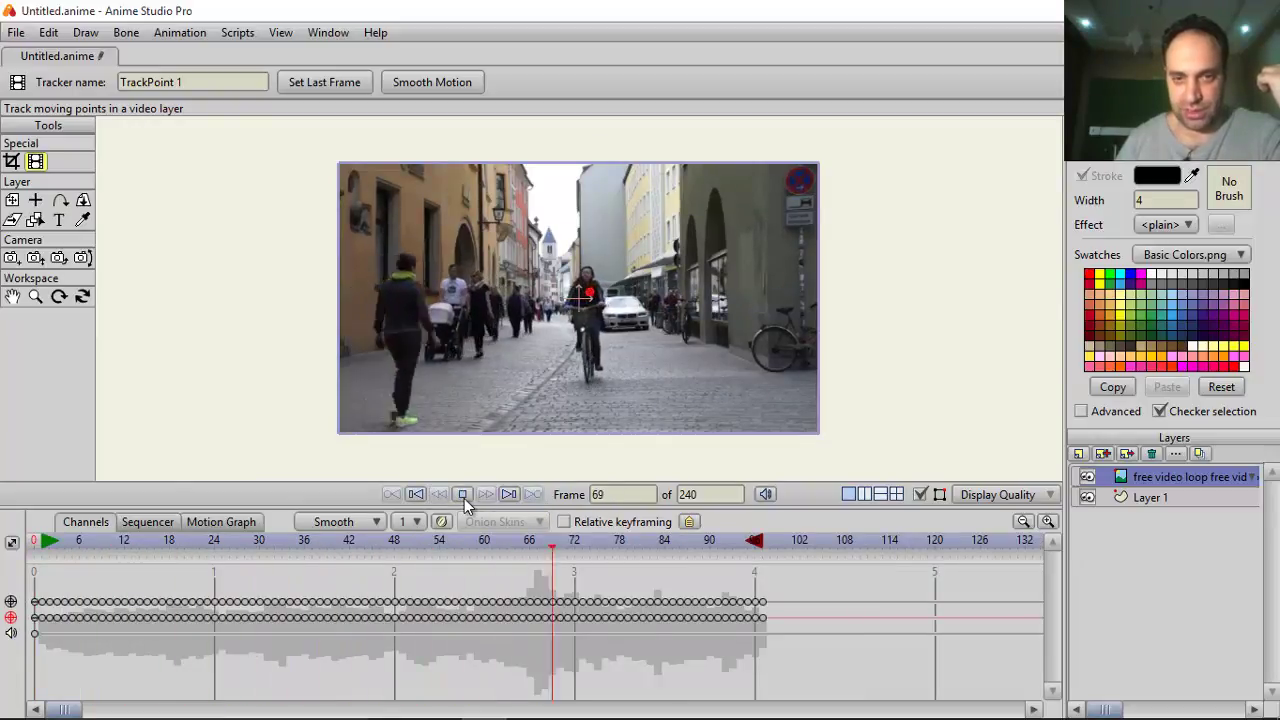
pyautogui.click(464, 498)
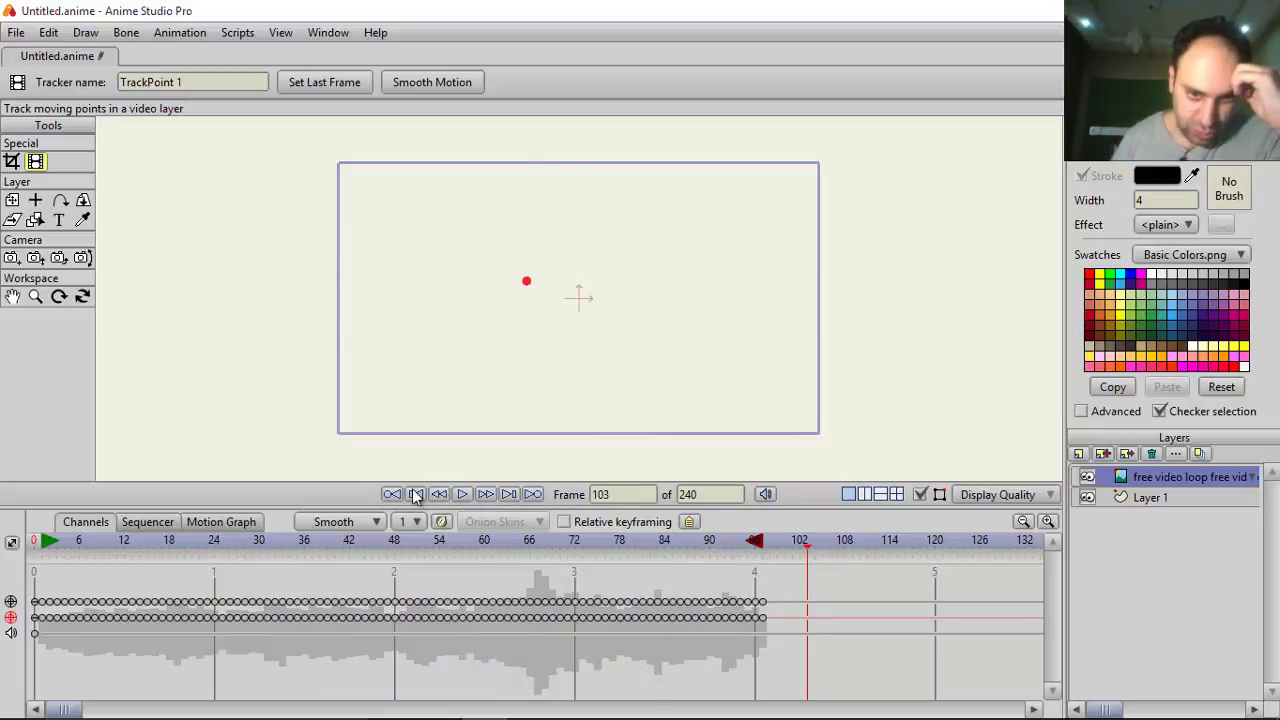
pyautogui.click(415, 494)
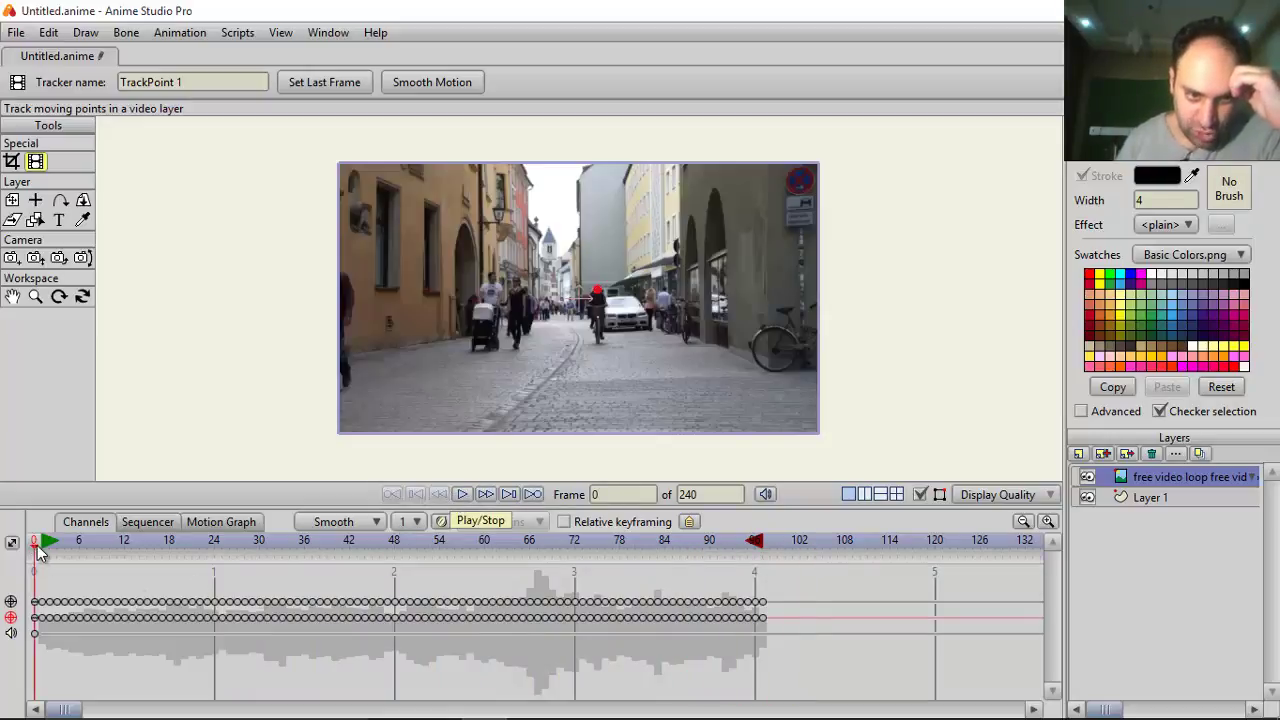
pyautogui.moveTo(46, 545)
pyautogui.mouseDown()
pyautogui.moveTo(157, 546)
pyautogui.moveTo(32, 560)
pyautogui.mouseUp()
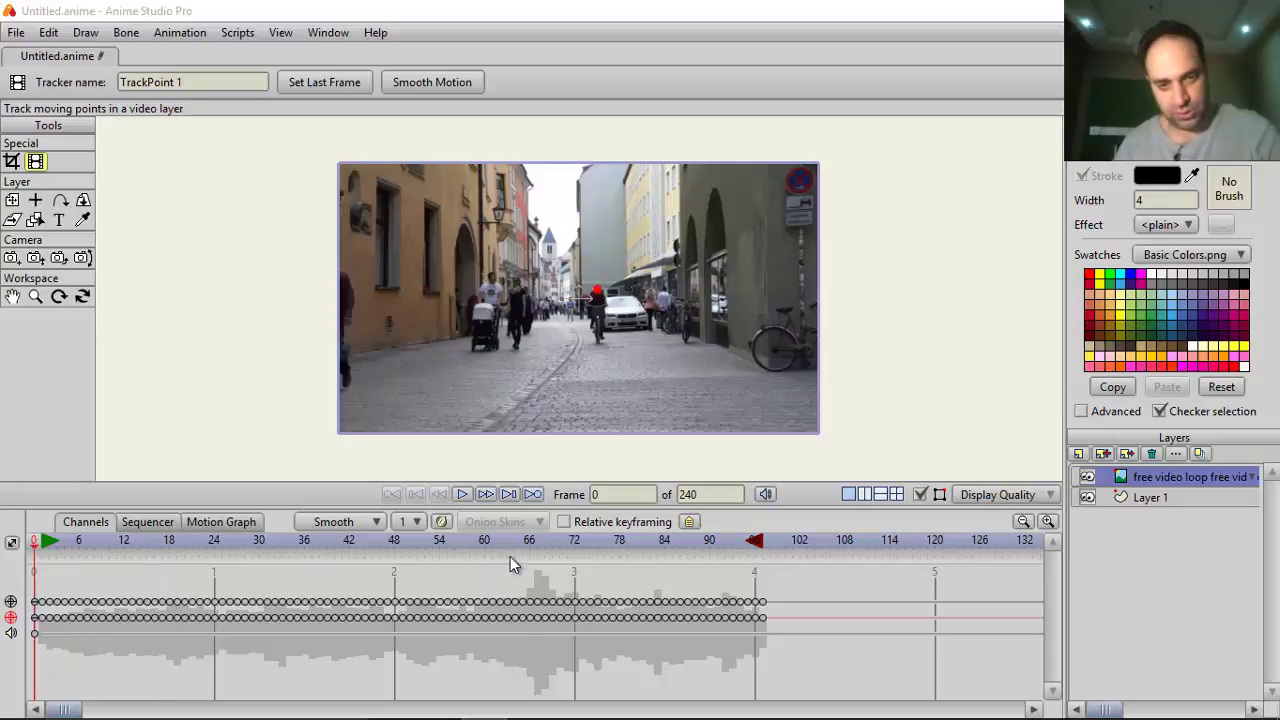
# - Undo the tracking pass and reposition the tracking point over the cyclist's face
pyautogui.hotkey('ctrl', 'z')
pyautogui.scroll(5, 658, 318)
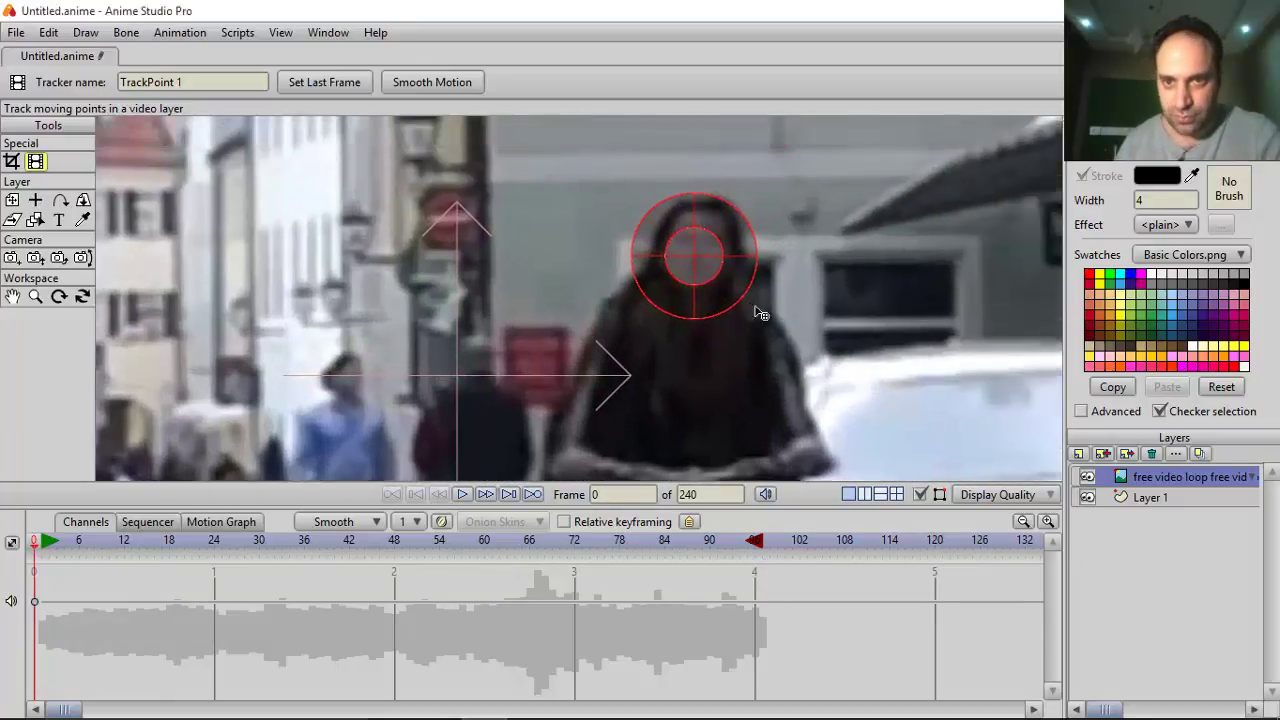
pyautogui.moveTo(760, 314); pyautogui.dragTo(670, 374)
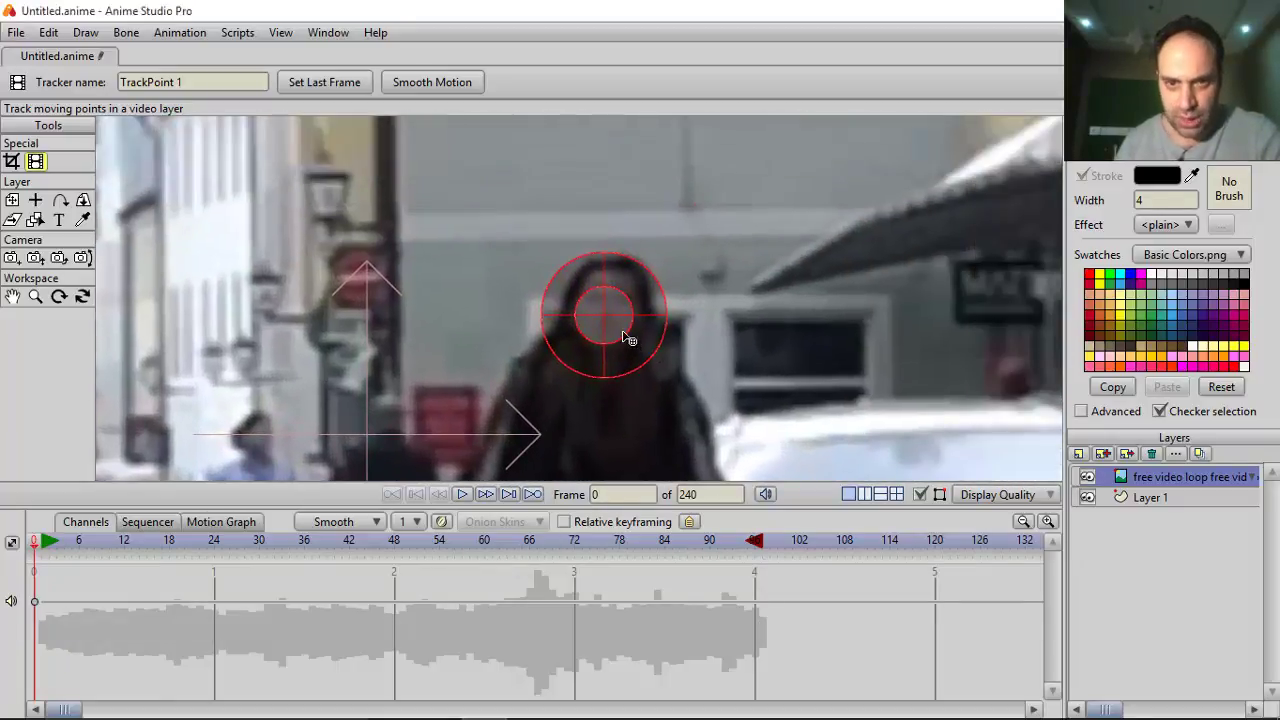
pyautogui.moveTo(607, 309)
pyautogui.mouseDown()
pyautogui.moveTo(697, 289)
pyautogui.moveTo(663, 289)
pyautogui.moveTo(723, 309)
pyautogui.moveTo(654, 323)
pyautogui.moveTo(611, 311)
pyautogui.moveTo(608, 265)
pyautogui.moveTo(653, 273)
pyautogui.moveTo(612, 307)
pyautogui.moveTo(662, 278)
pyautogui.moveTo(607, 311)
pyautogui.mouseUp()
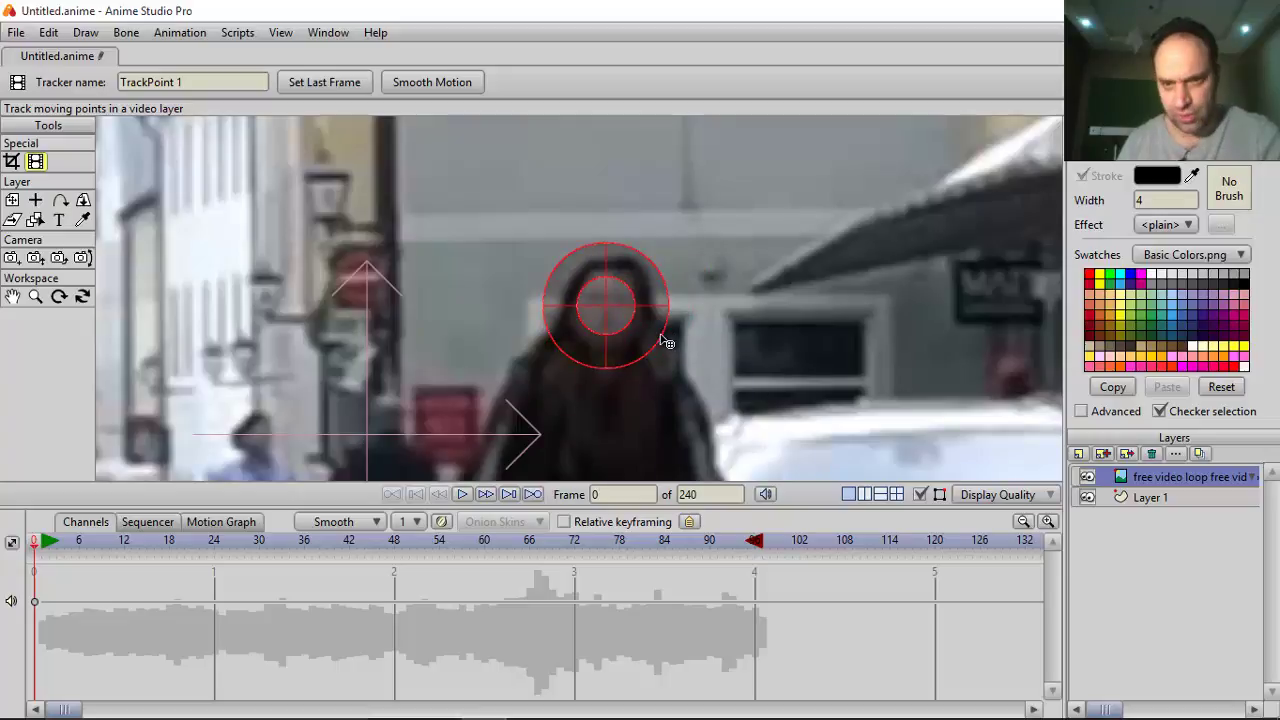
# - Run the tracking through the clip again from the repositioned point, and return to frame 0
pyautogui.click(462, 494)
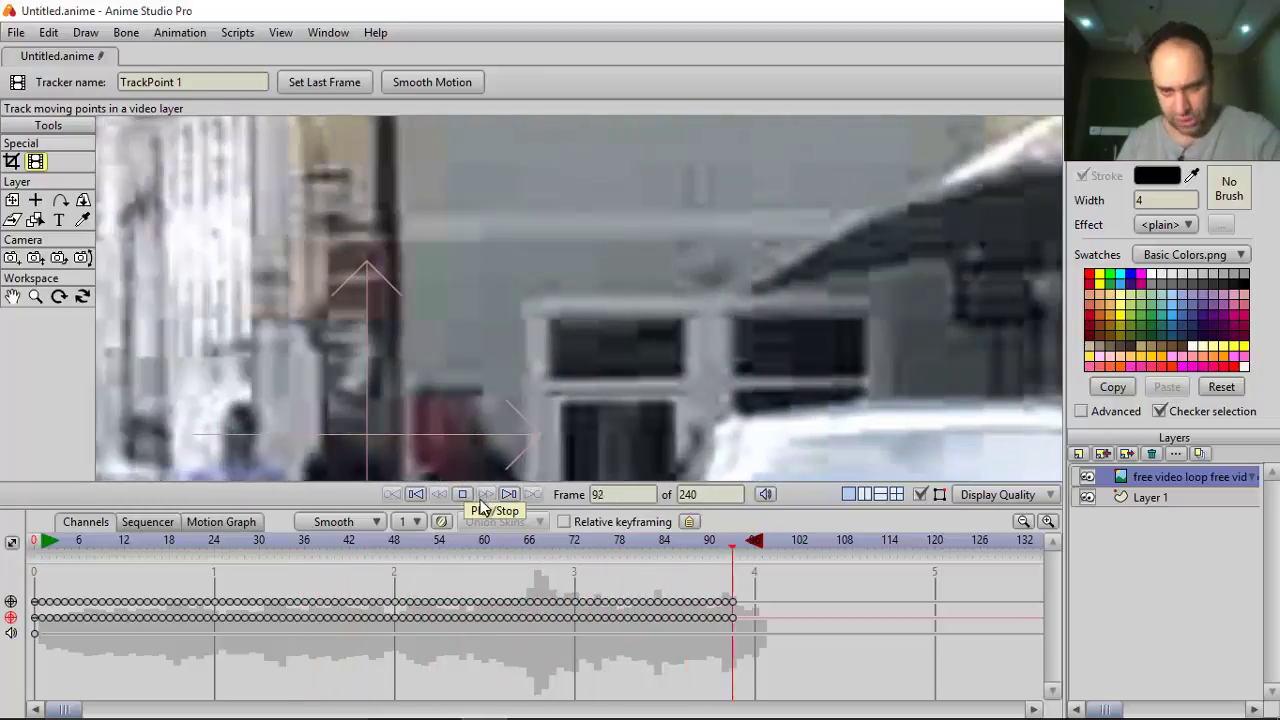
pyautogui.click(464, 494)
pyautogui.click(462, 494)
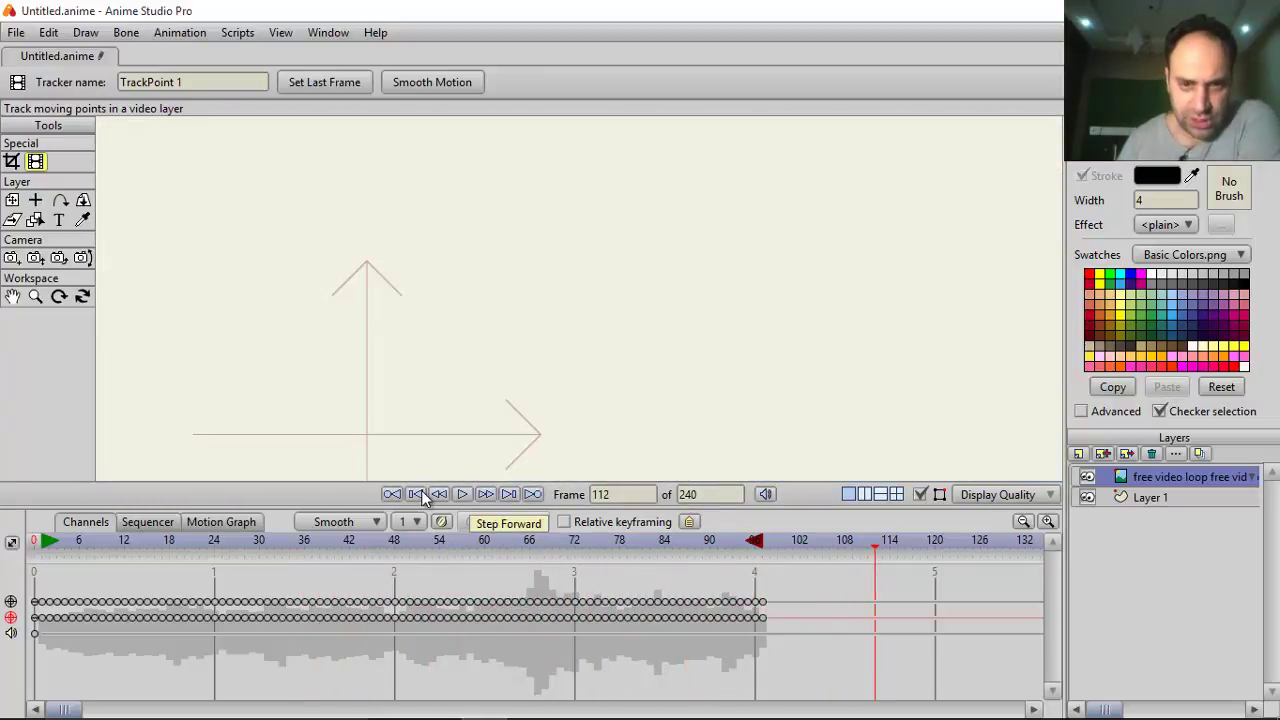
pyautogui.click(418, 494)
pyautogui.scroll(3, 360, 374)
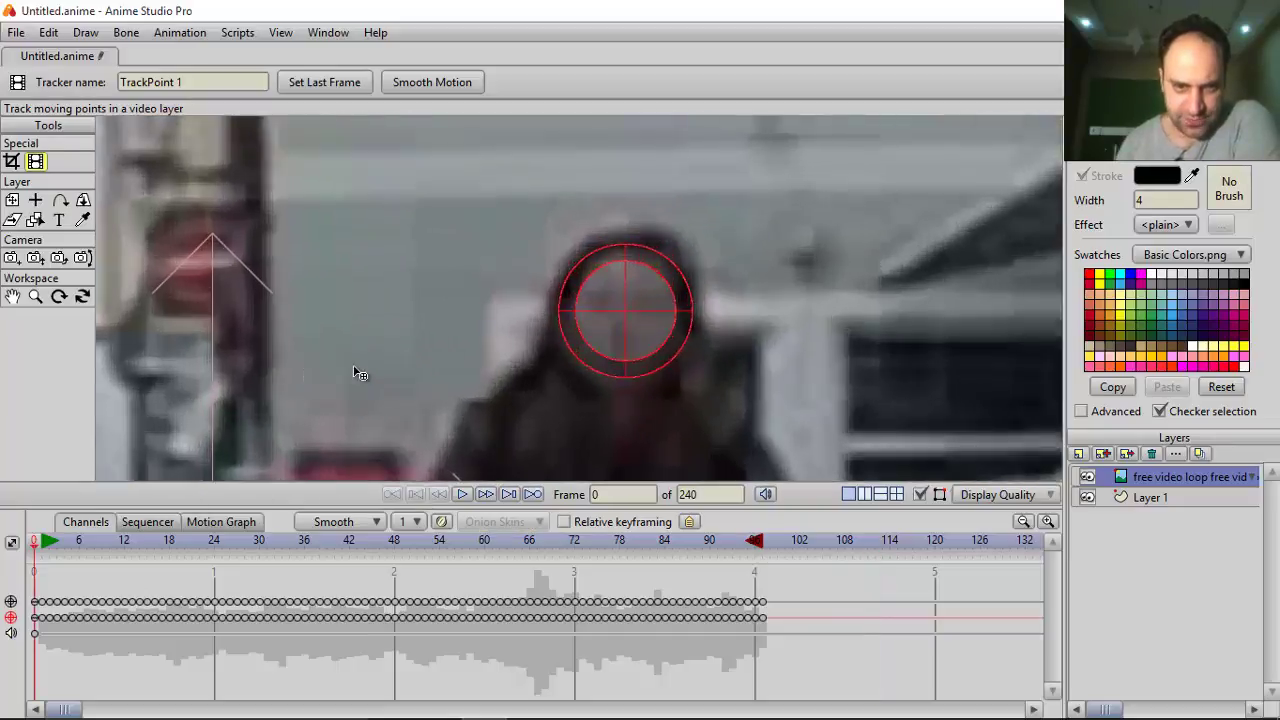
pyautogui.scroll(-3, 360, 374)
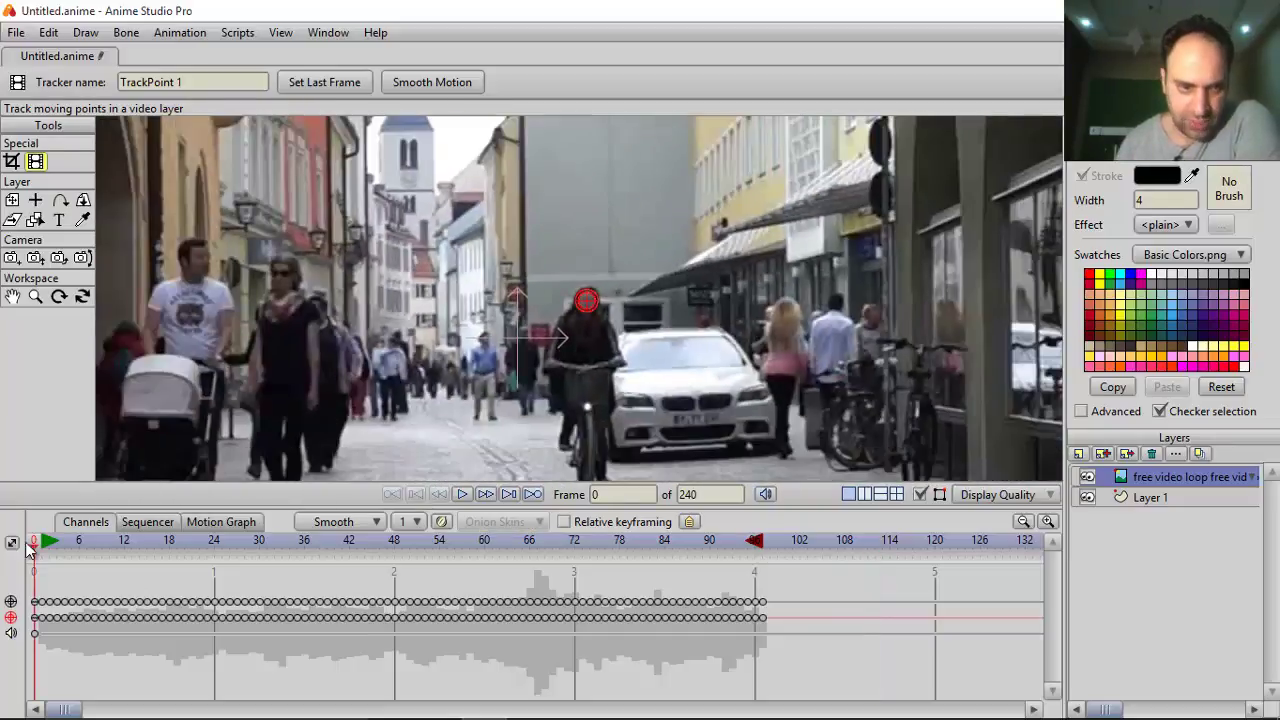
# - Return the playhead to frame 0 of the video with the cyclist's tracking point still selected
pyautogui.moveTo(33, 548); pyautogui.dragTo(5, 553)
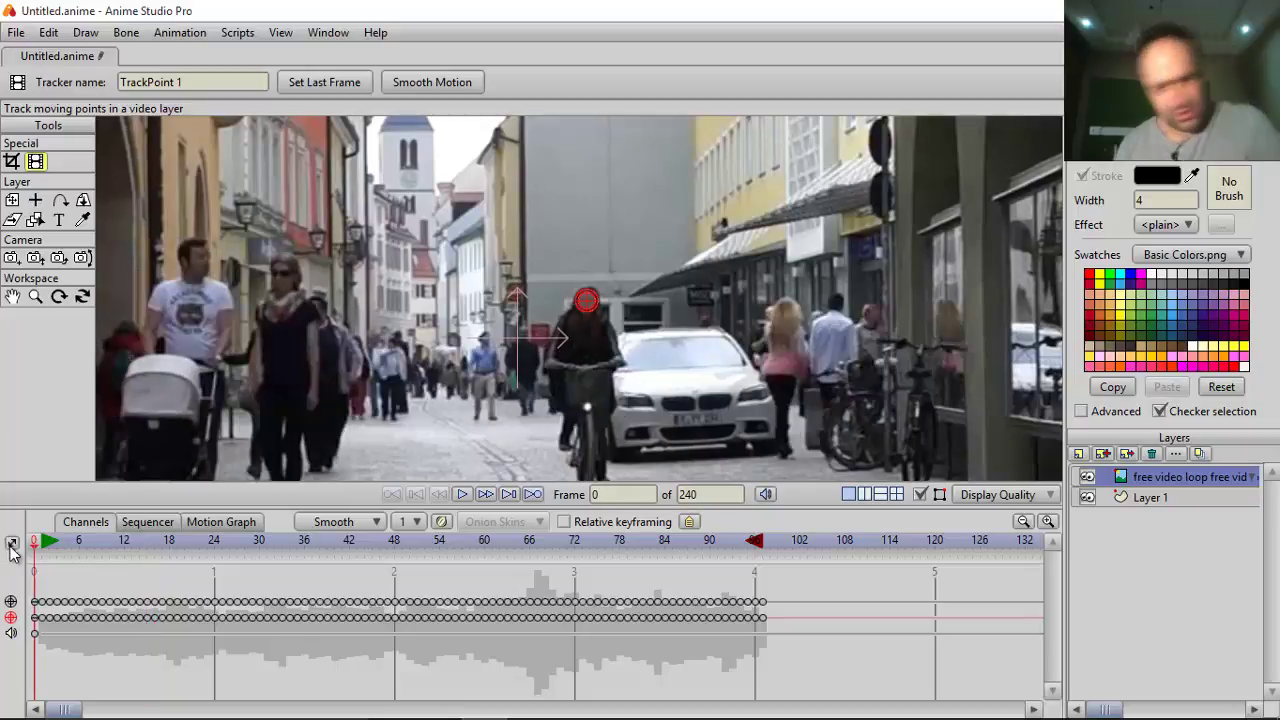
pyautogui.click(11, 543)
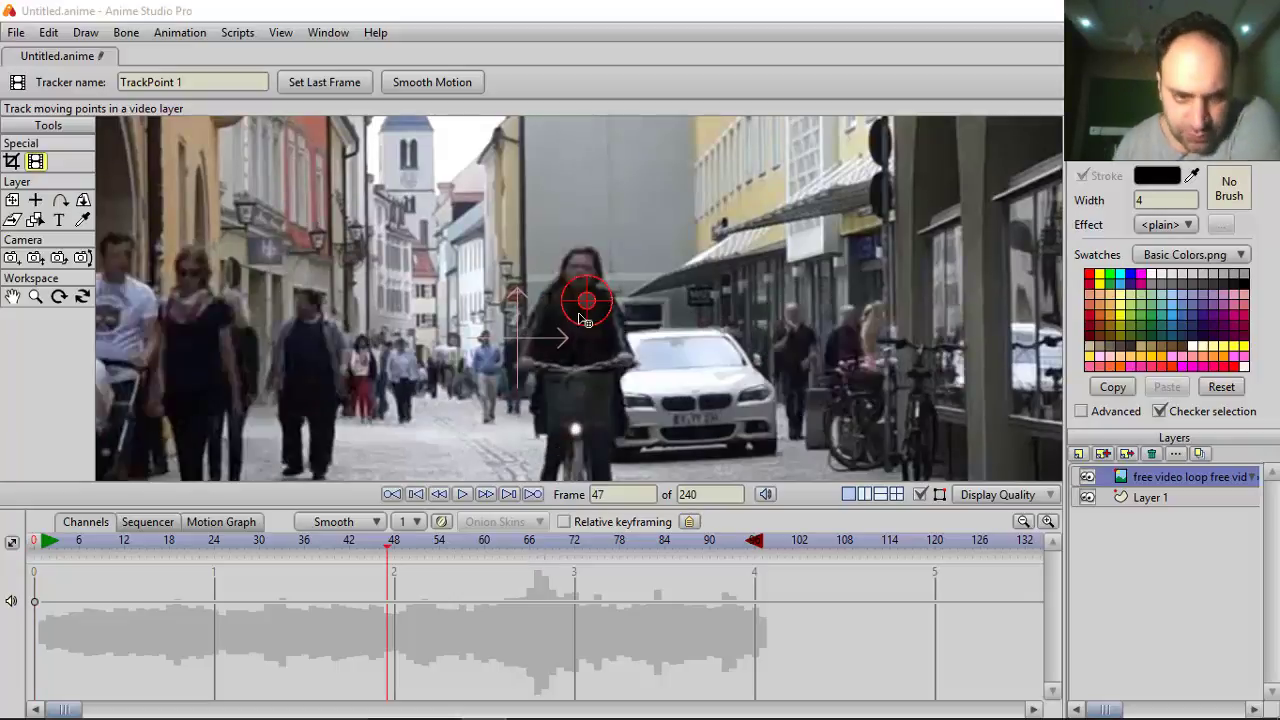
pyautogui.click(28, 541)
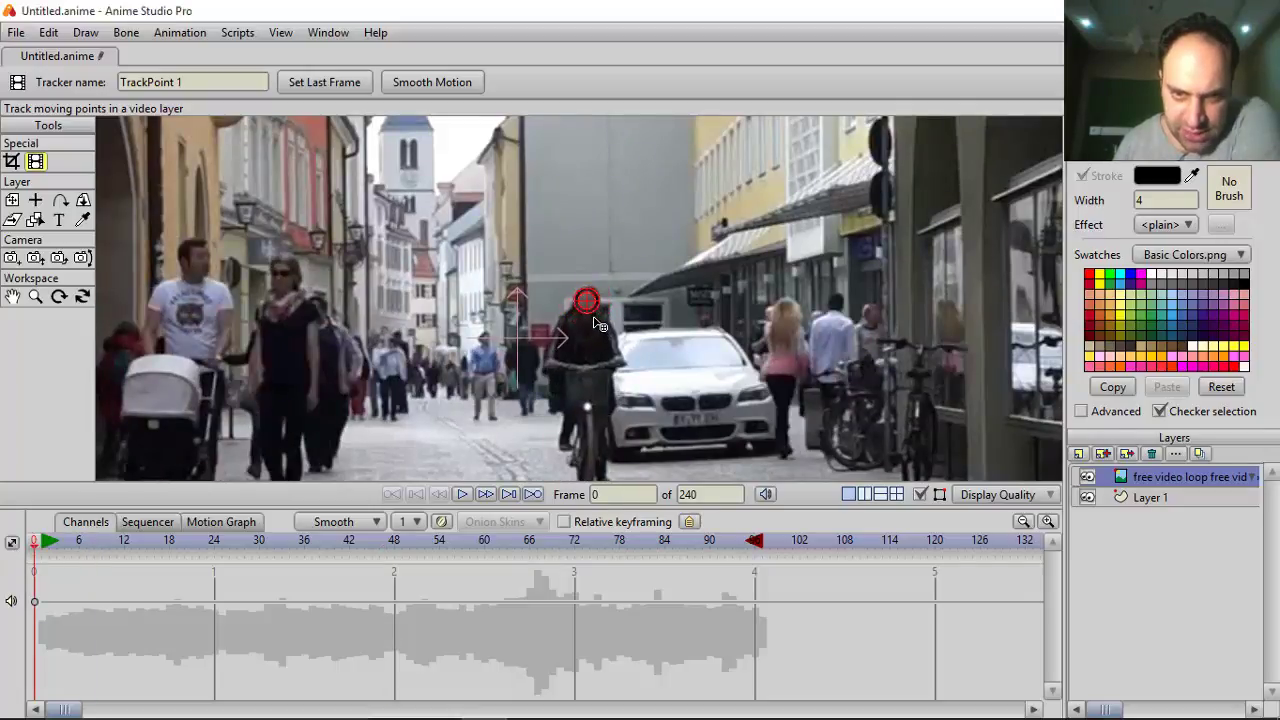
# - Shrink the tracking point's inner circle over the cyclist's face at frame 0 and rerun the tracking through the clip
pyautogui.scroll(6, 597, 318)
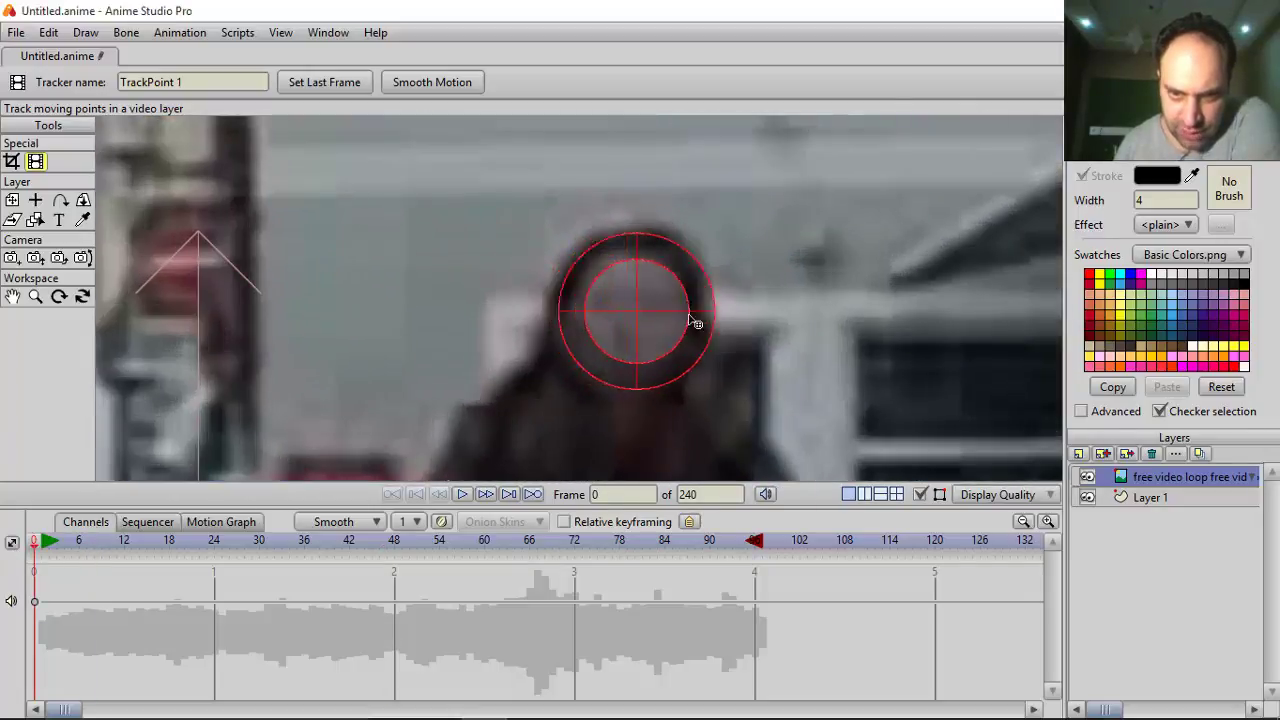
pyautogui.moveTo(692, 320); pyautogui.dragTo(656, 344)
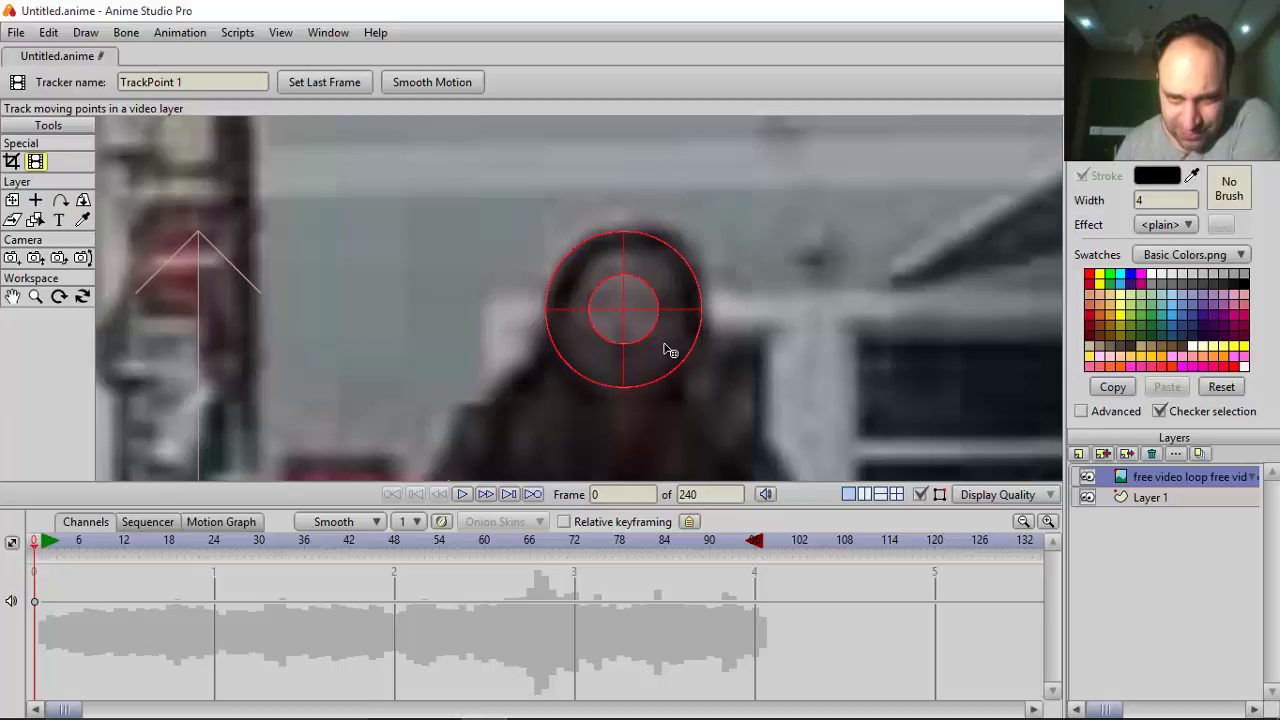
pyautogui.scroll(-5, 383, 368)
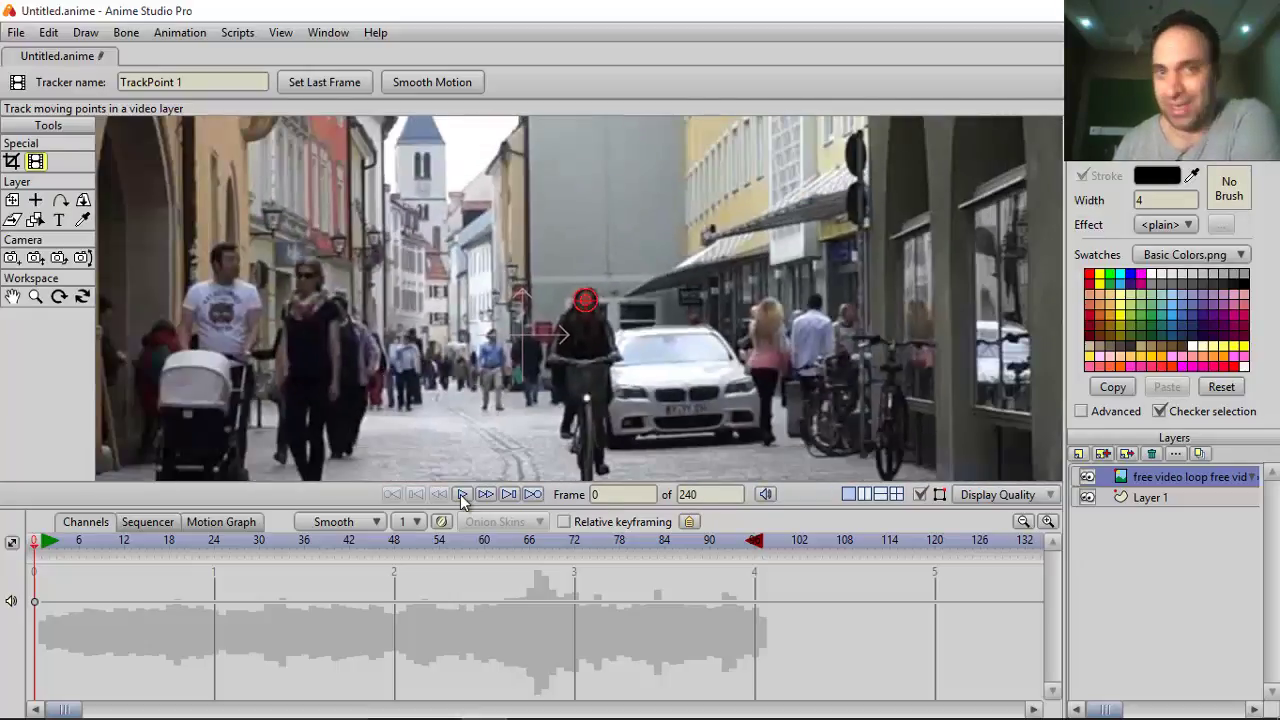
pyautogui.click(460, 494)
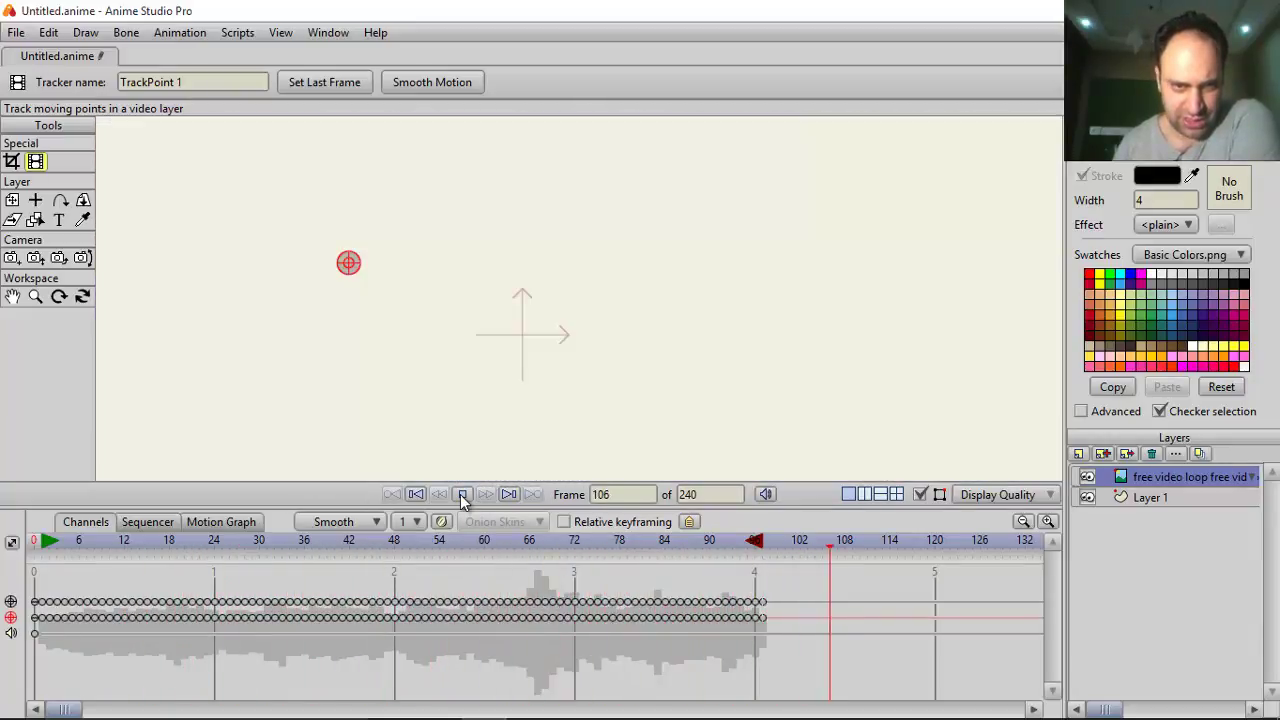
pyautogui.click(460, 494)
pyautogui.click(423, 495)
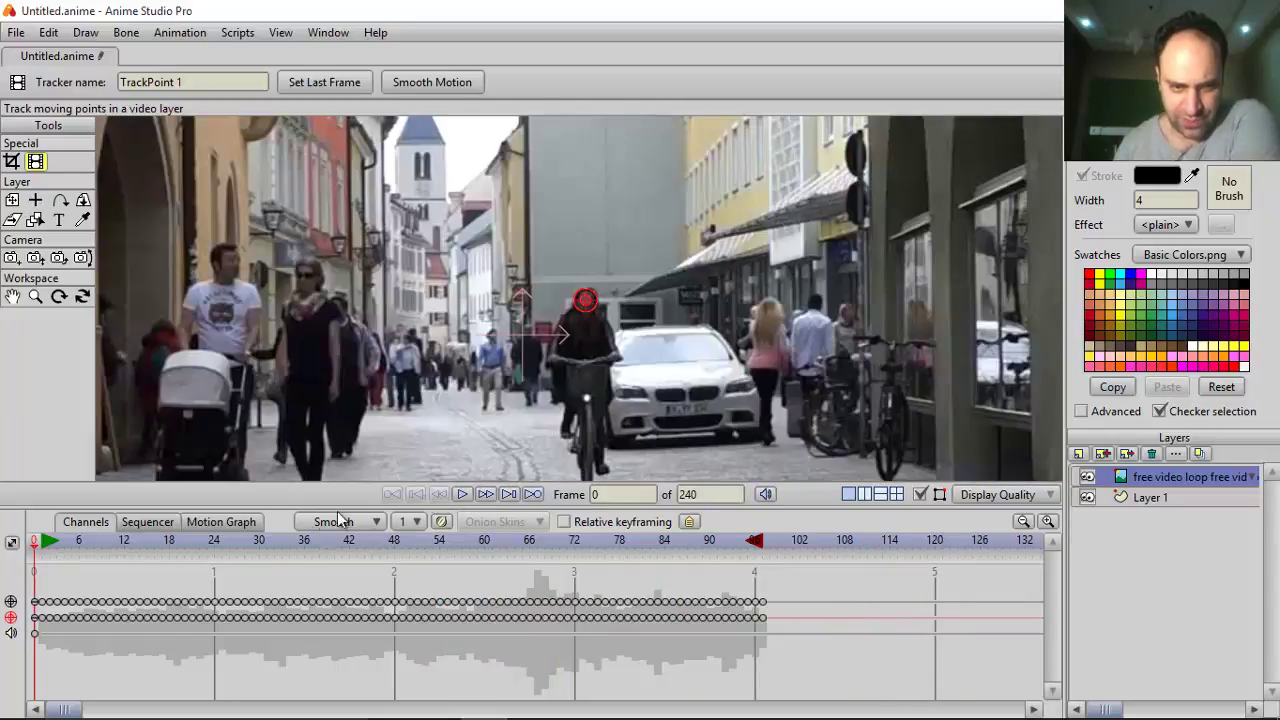
# - Move the tracking point back onto the cyclist's face at frame 24 and retrack the rest of the clip from there
pyautogui.moveTo(44, 546); pyautogui.dragTo(217, 558)
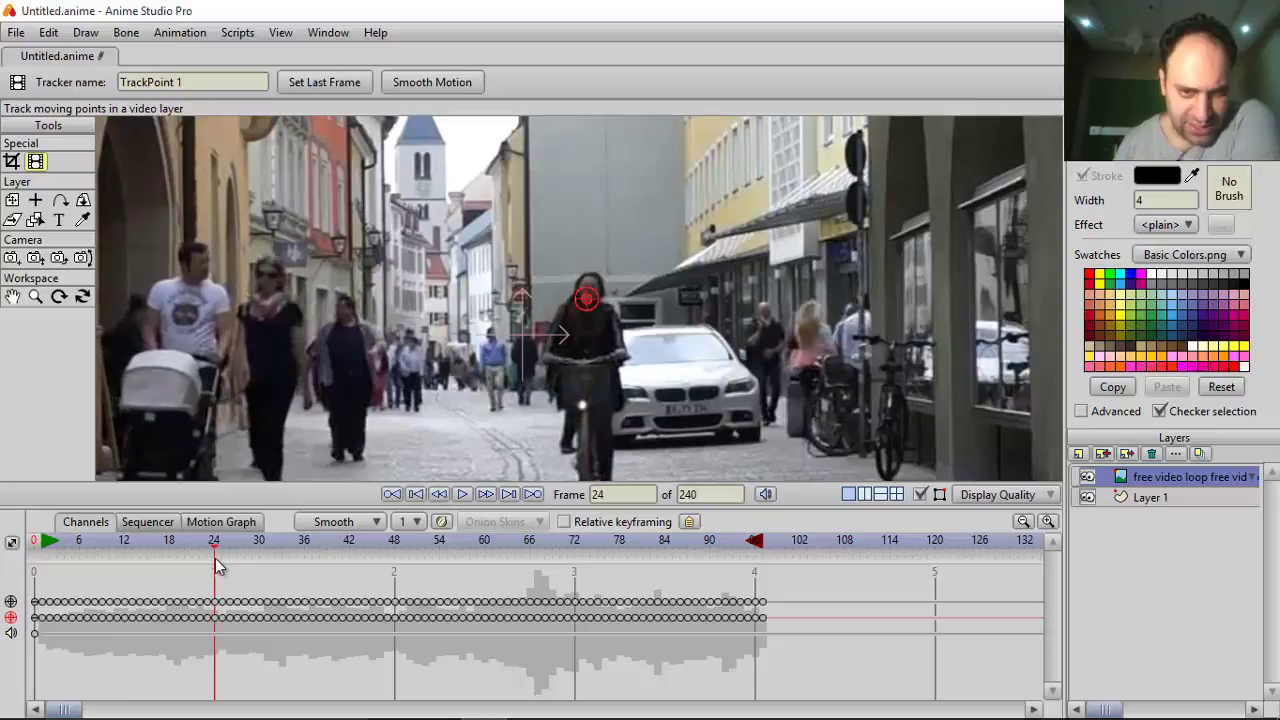
pyautogui.scroll(5, 590, 345)
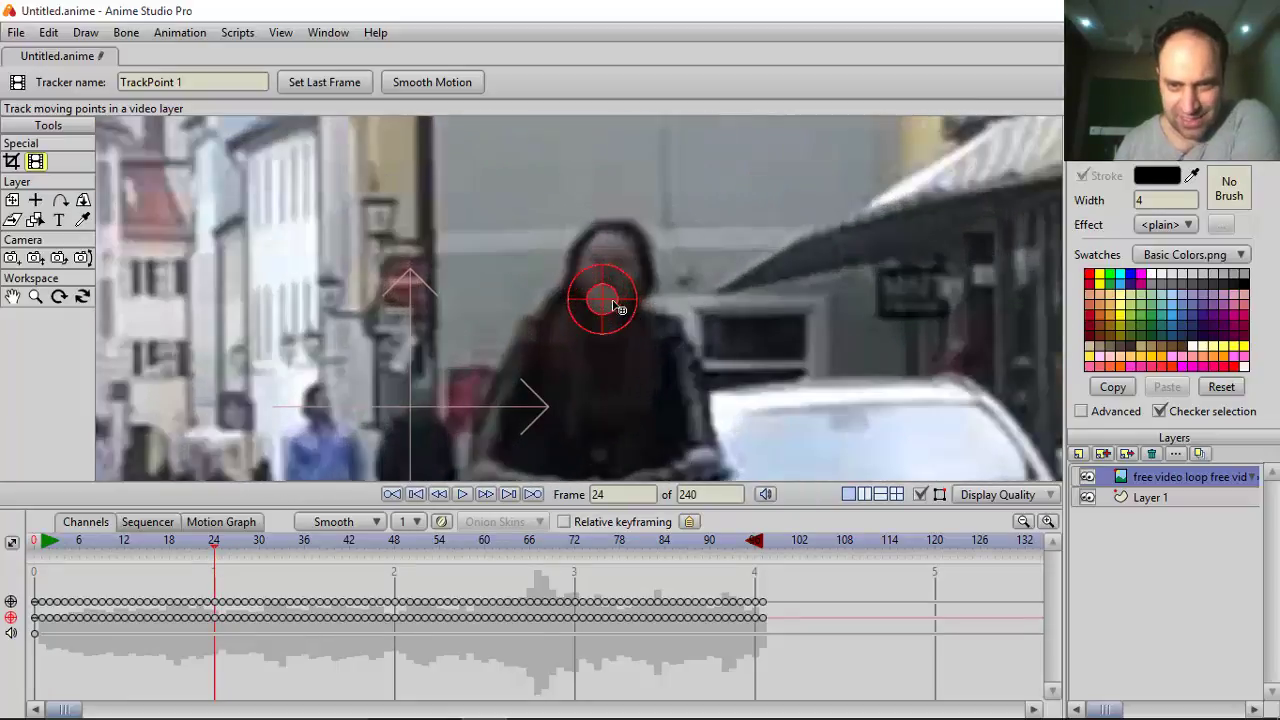
pyautogui.moveTo(607, 301)
pyautogui.mouseDown()
pyautogui.moveTo(643, 248)
pyautogui.moveTo(612, 278)
pyautogui.mouseUp()
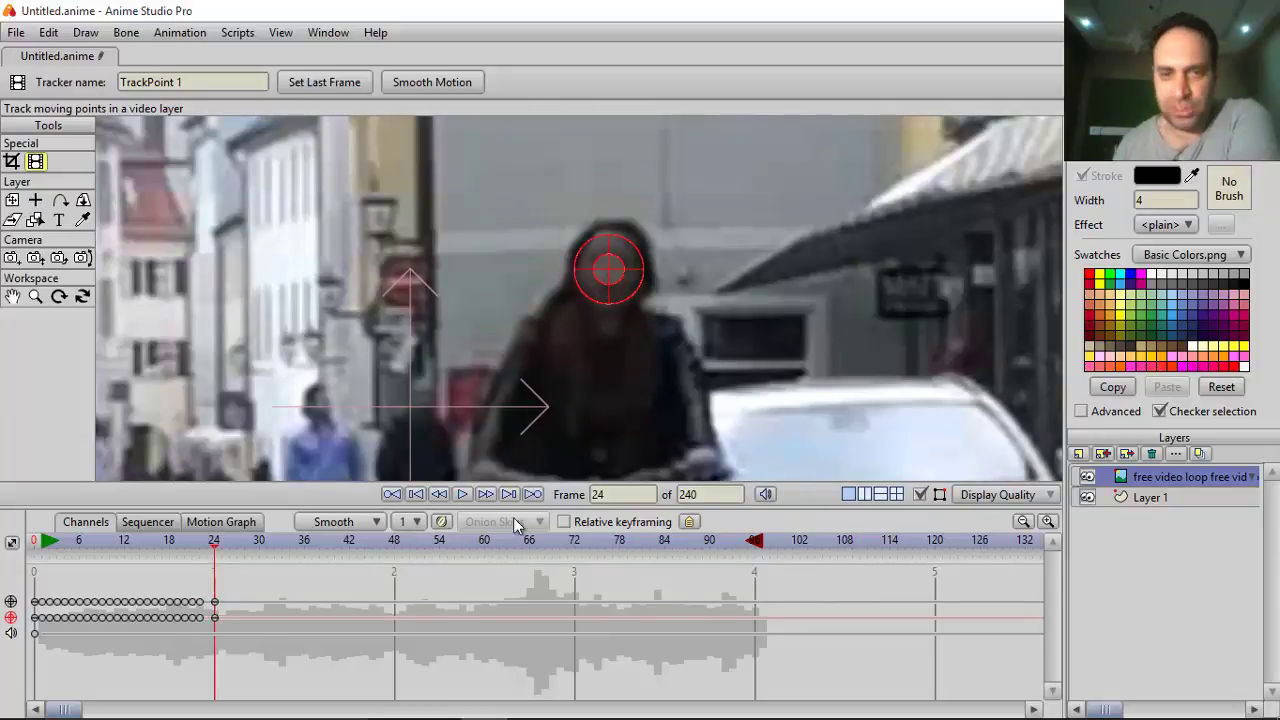
pyautogui.click(471, 497)
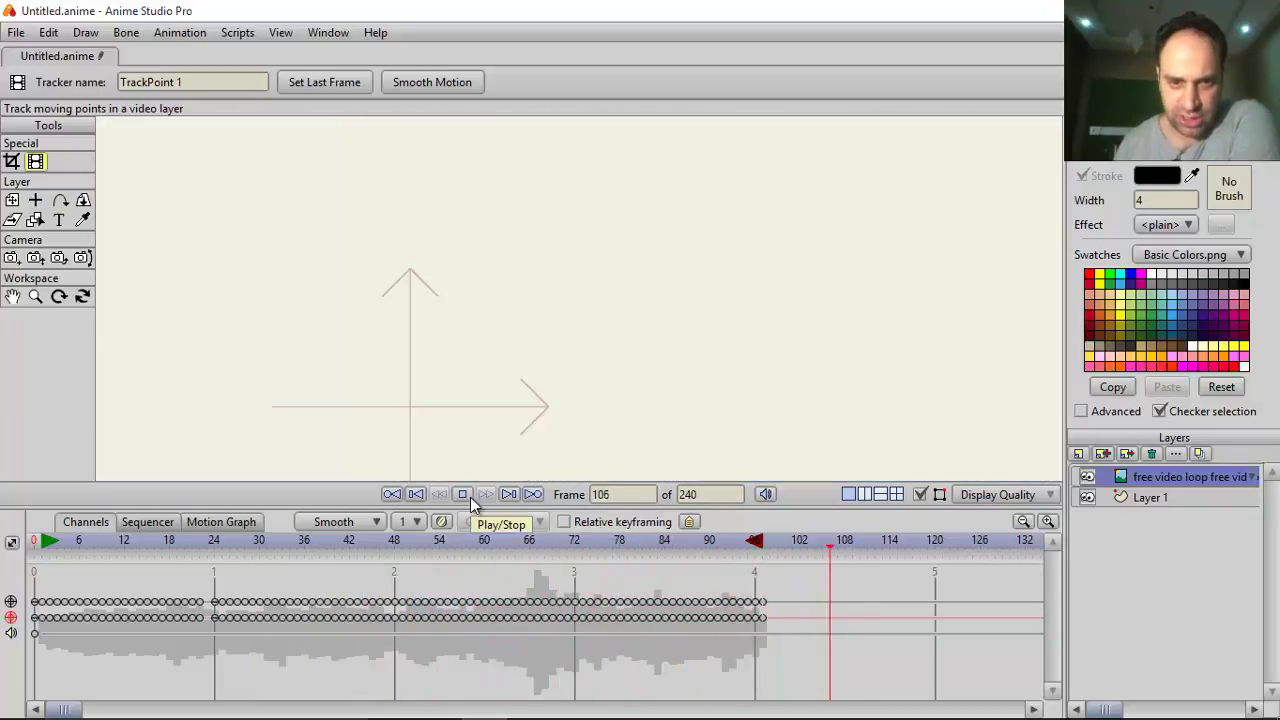
pyautogui.click(470, 497)
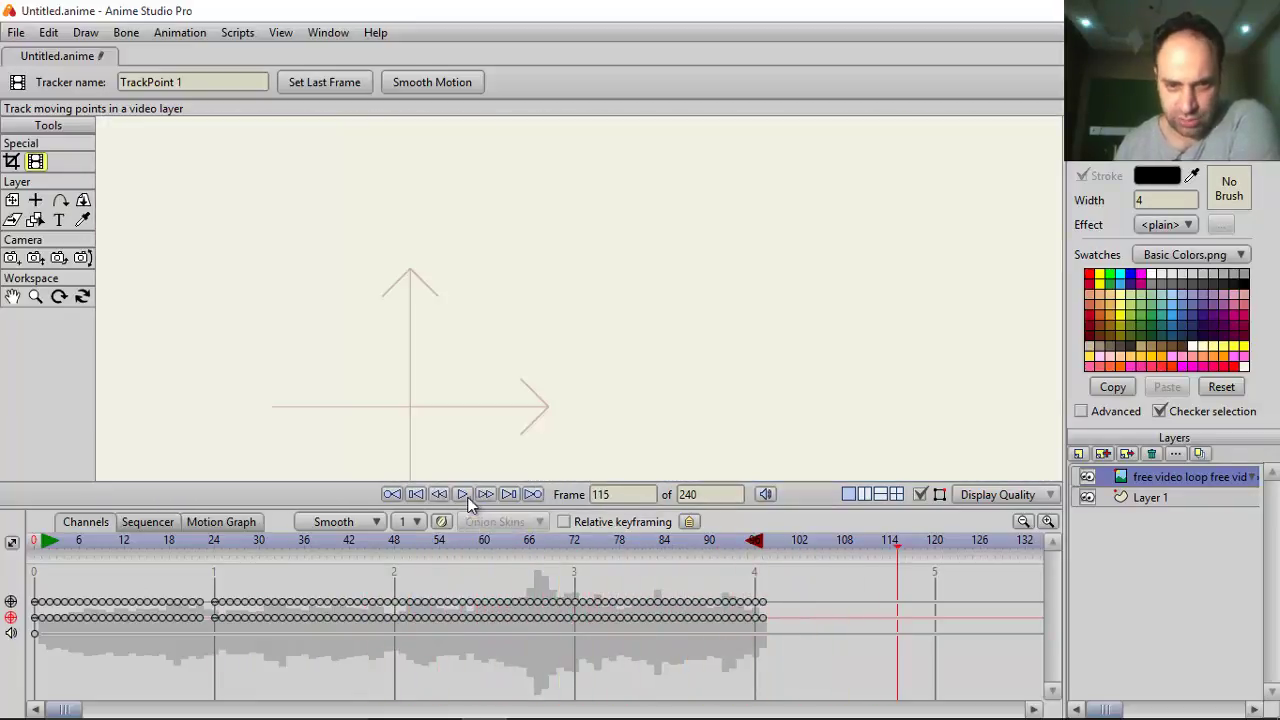
# - Reposition the tracking point onto the cyclist's face at frame 48 and retrack the remaining frames
pyautogui.moveTo(206, 555); pyautogui.dragTo(289, 555)
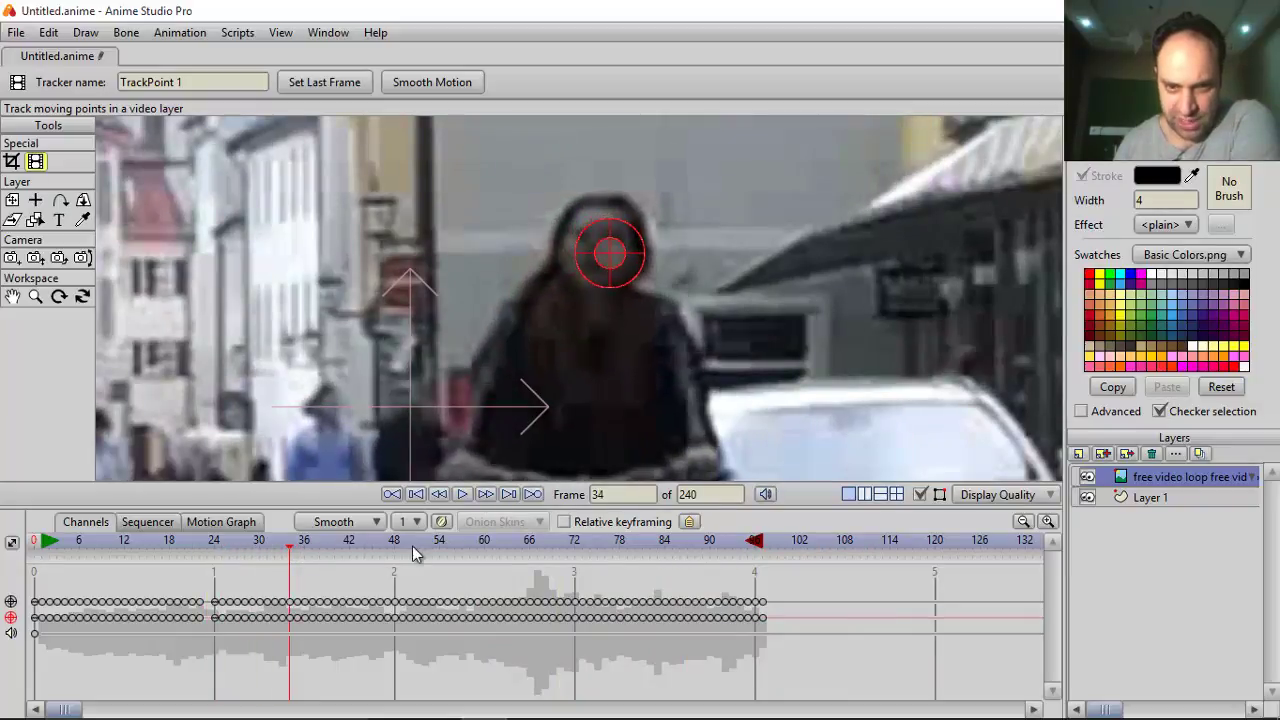
pyautogui.moveTo(400, 547)
pyautogui.mouseDown()
pyautogui.moveTo(381, 547)
pyautogui.moveTo(397, 547)
pyautogui.mouseUp()
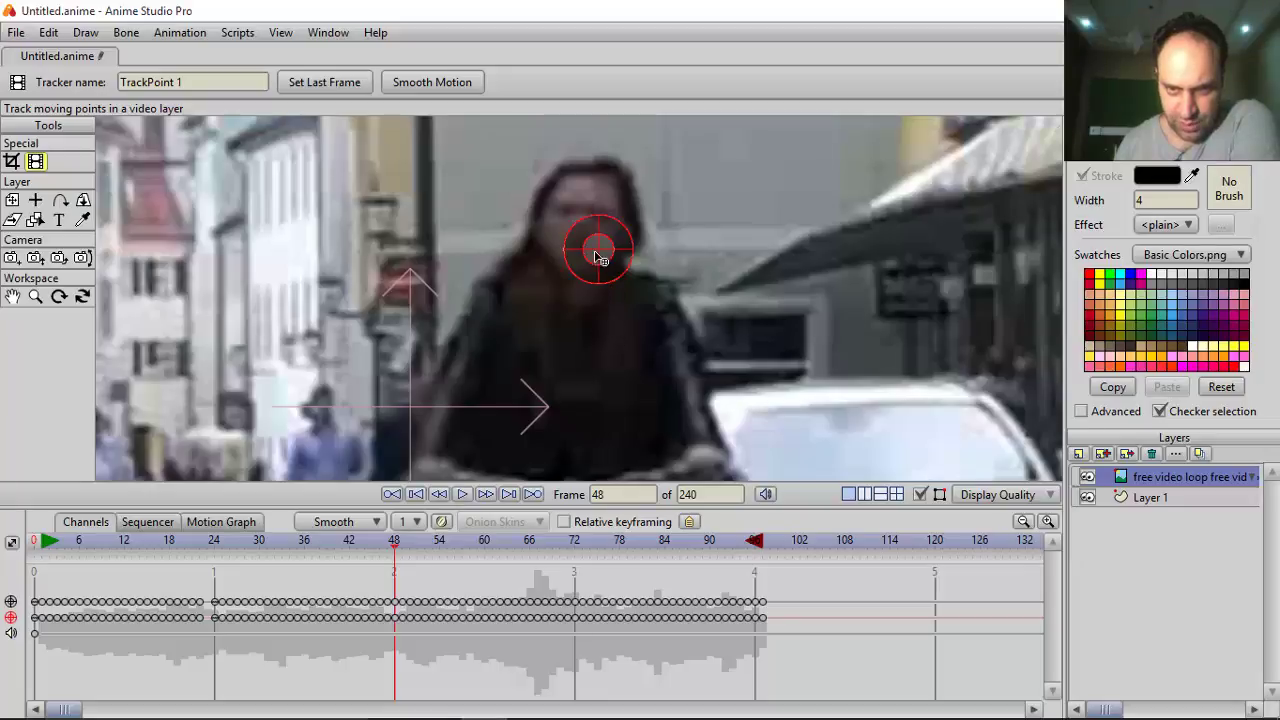
pyautogui.moveTo(597, 257); pyautogui.dragTo(581, 223)
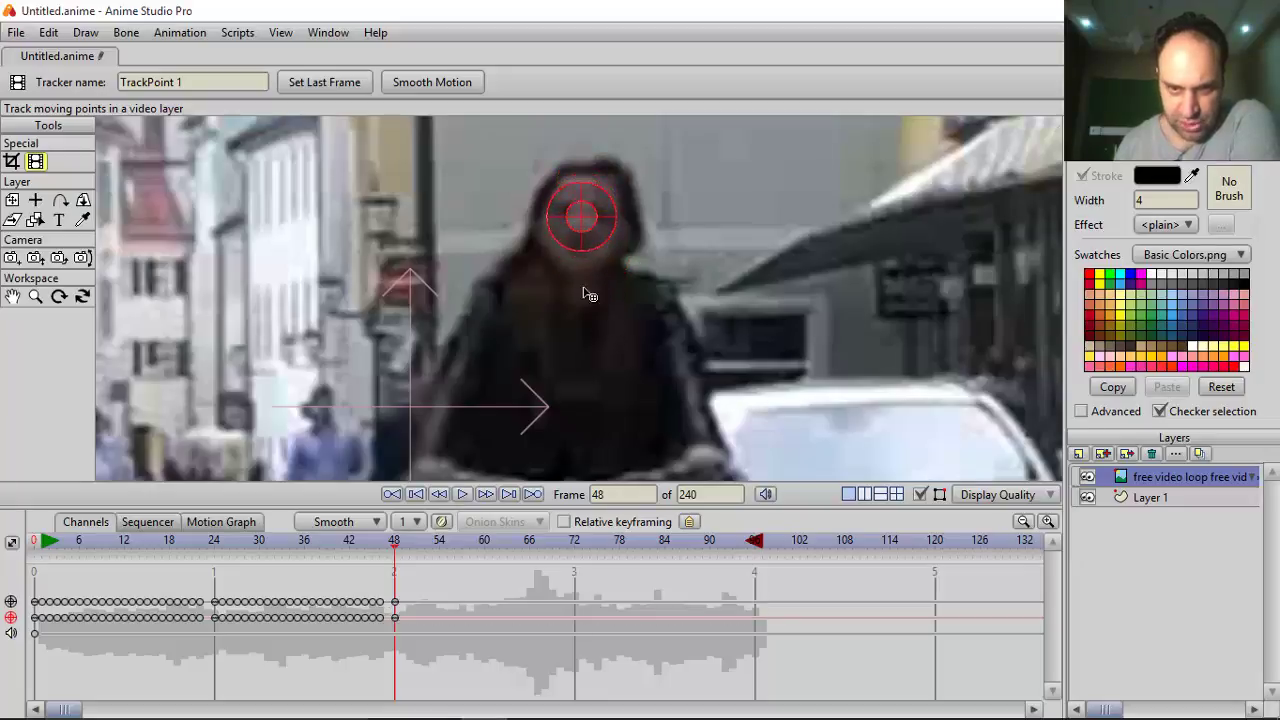
pyautogui.click(460, 494)
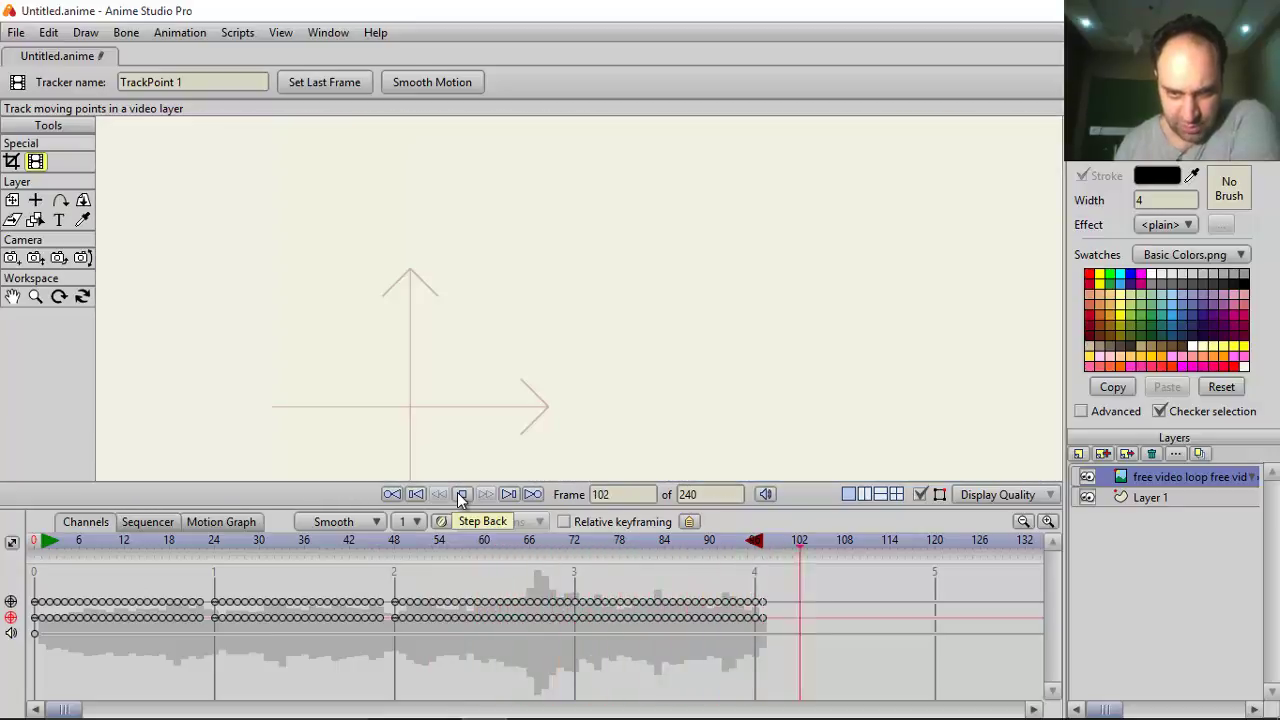
pyautogui.click(462, 494)
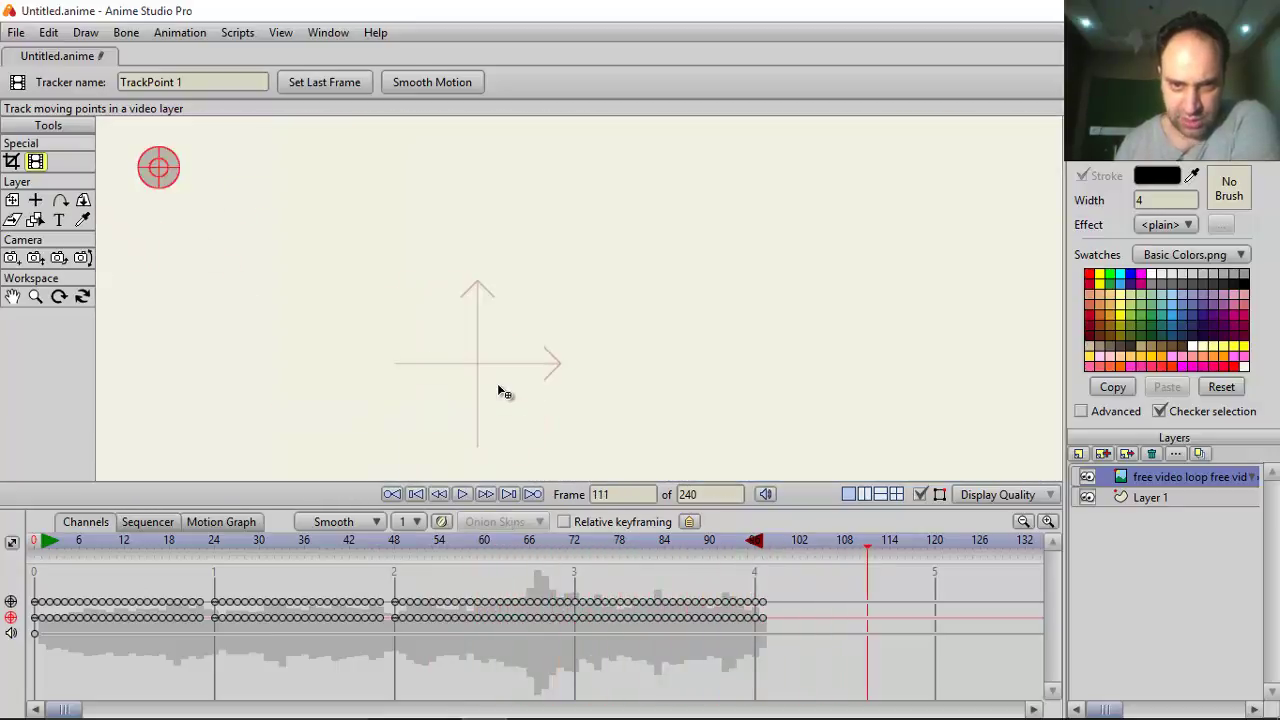
# - Play the video back from frame 7 with the whole picture in view to check how the point follows the cyclist
pyautogui.click(86, 540)
pyautogui.scroll(3, 565, 362)
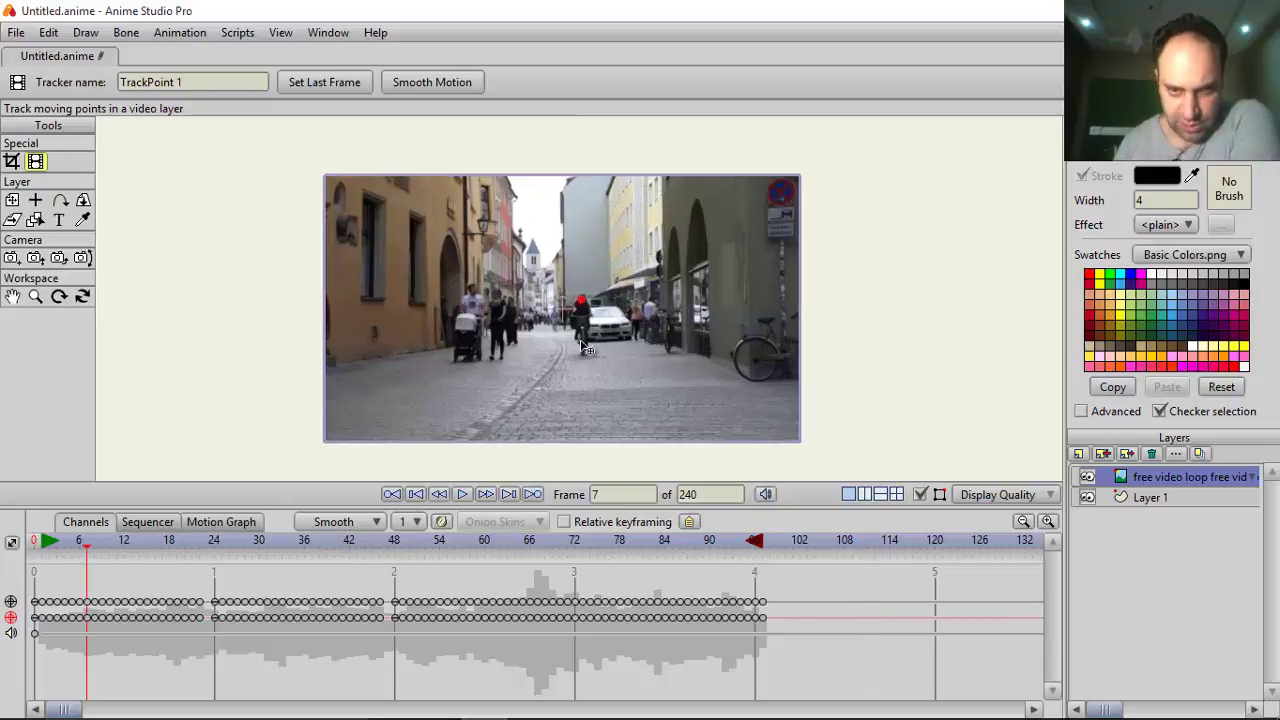
pyautogui.click(465, 495)
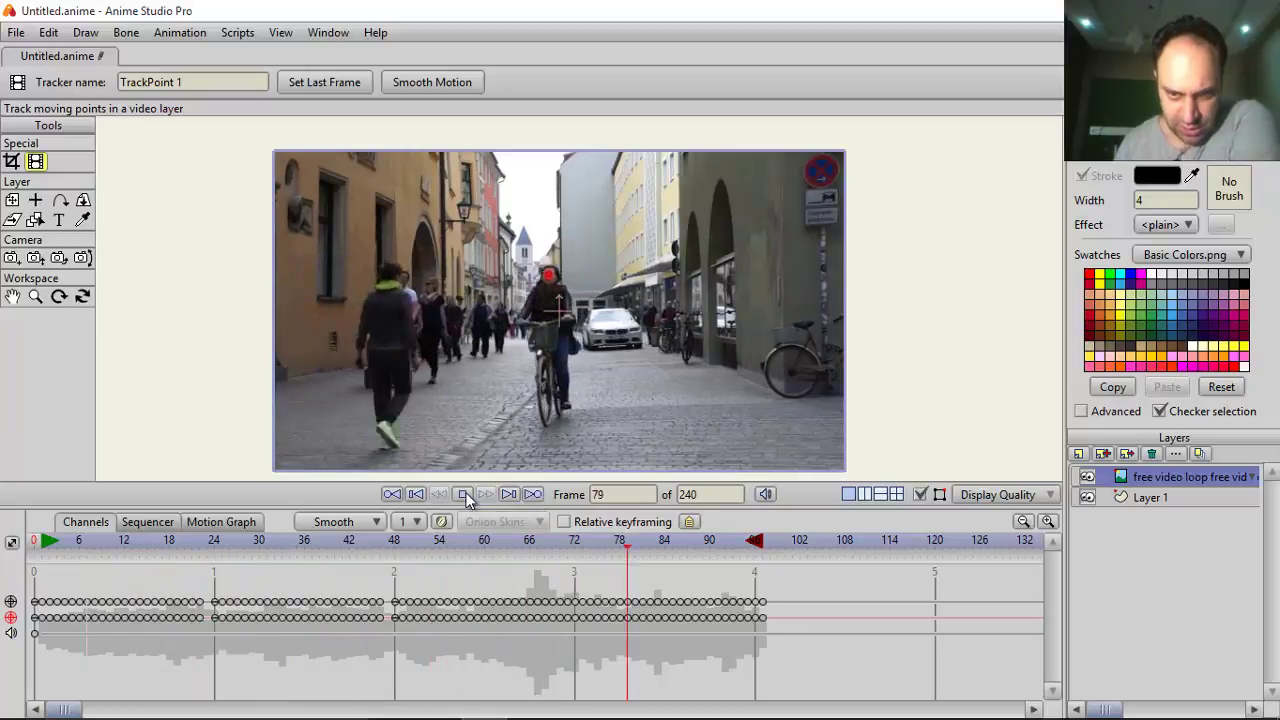
pyautogui.click(465, 495)
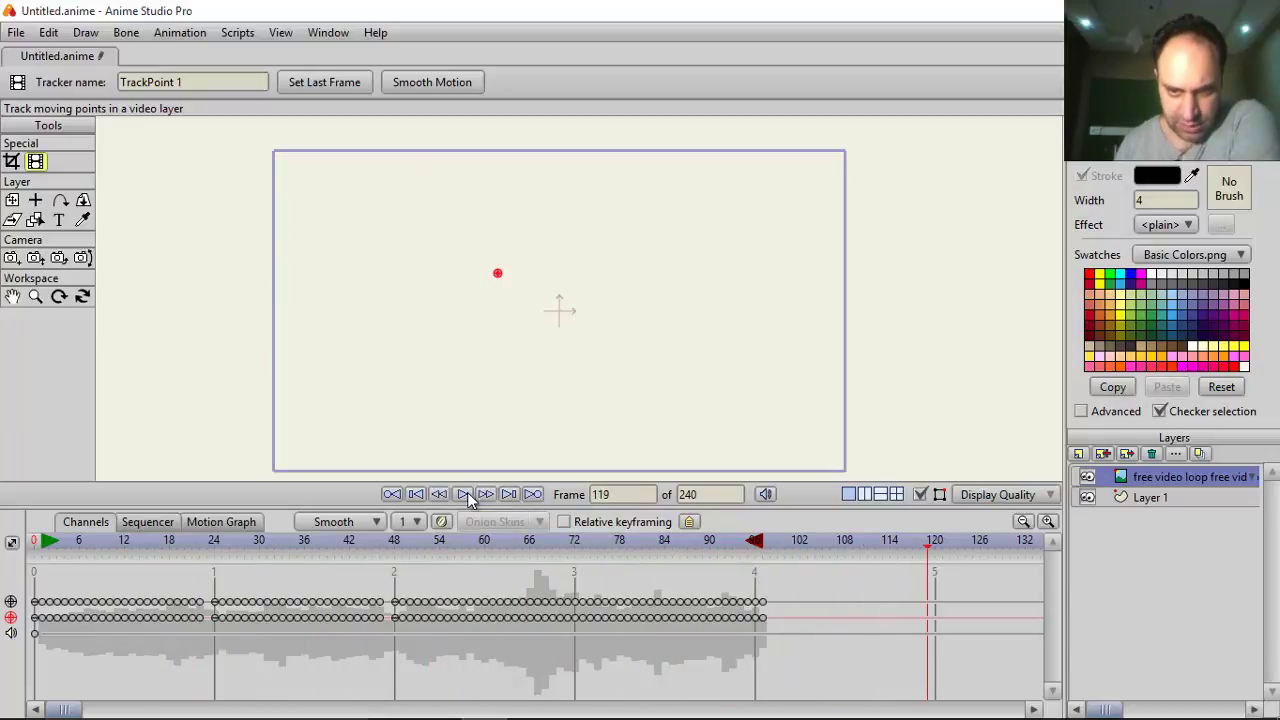
# - Shift the tracking point on the cyclist's face at frame 94 and retrack the last frames of the clip
pyautogui.moveTo(932, 550); pyautogui.dragTo(769, 549)
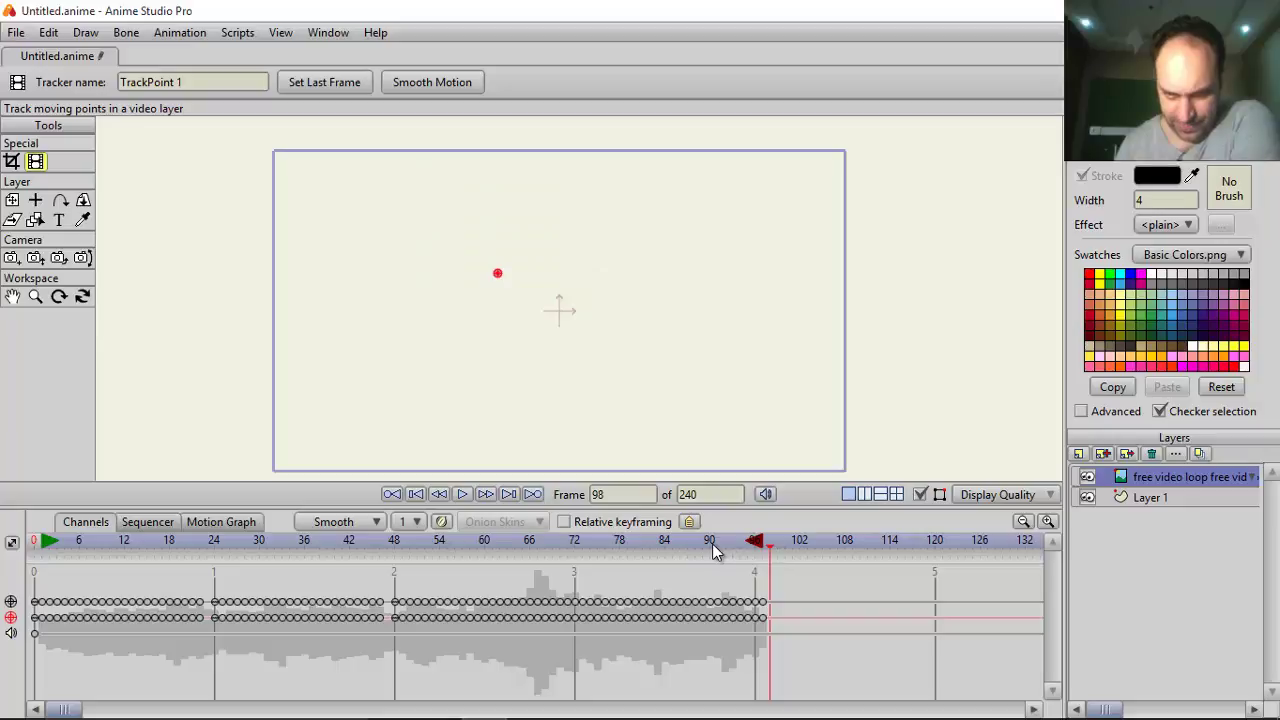
pyautogui.click(712, 543)
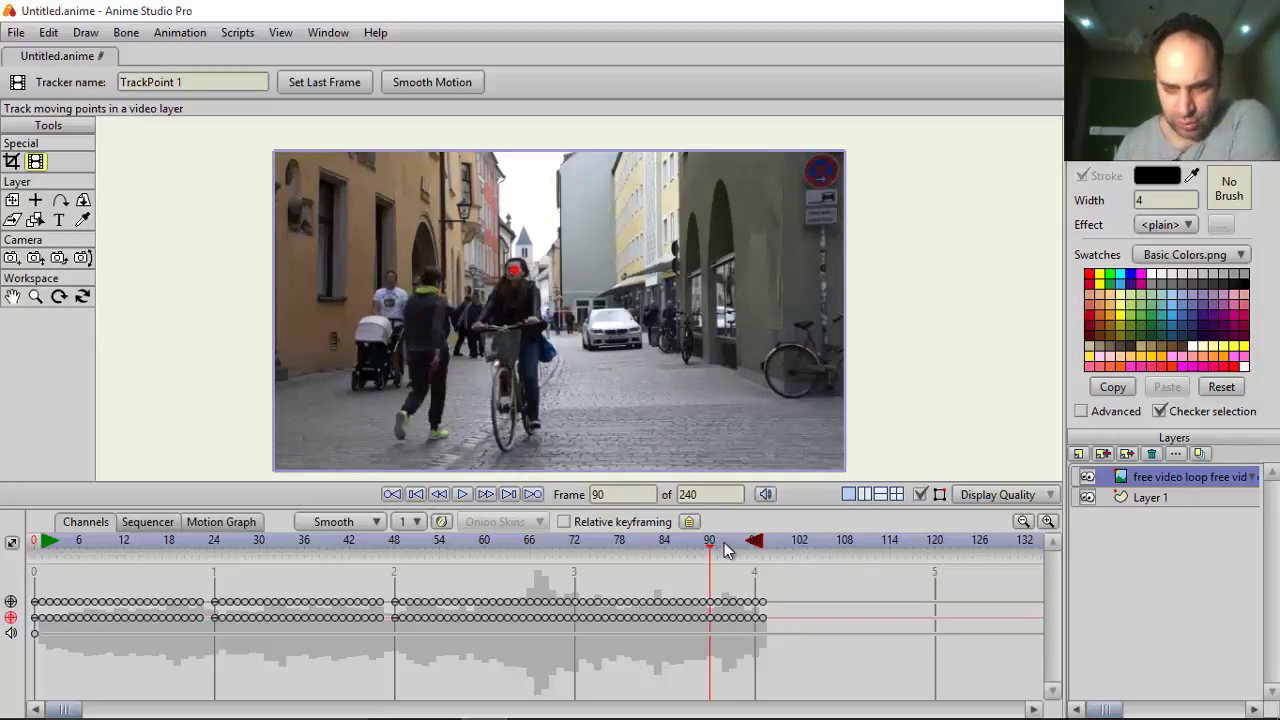
pyautogui.click(727, 549)
pyautogui.moveTo(727, 549)
pyautogui.mouseDown()
pyautogui.moveTo(752, 549)
pyautogui.moveTo(741, 551)
pyautogui.mouseUp()
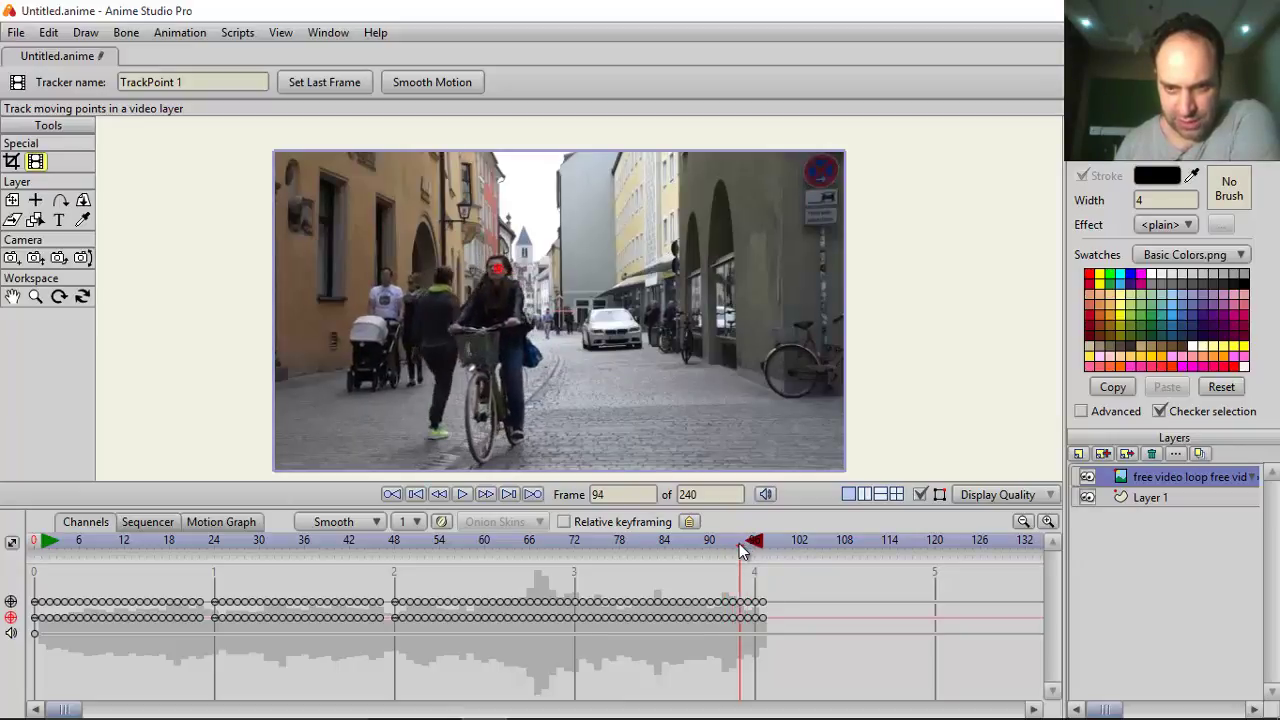
pyautogui.scroll(3, 489, 275)
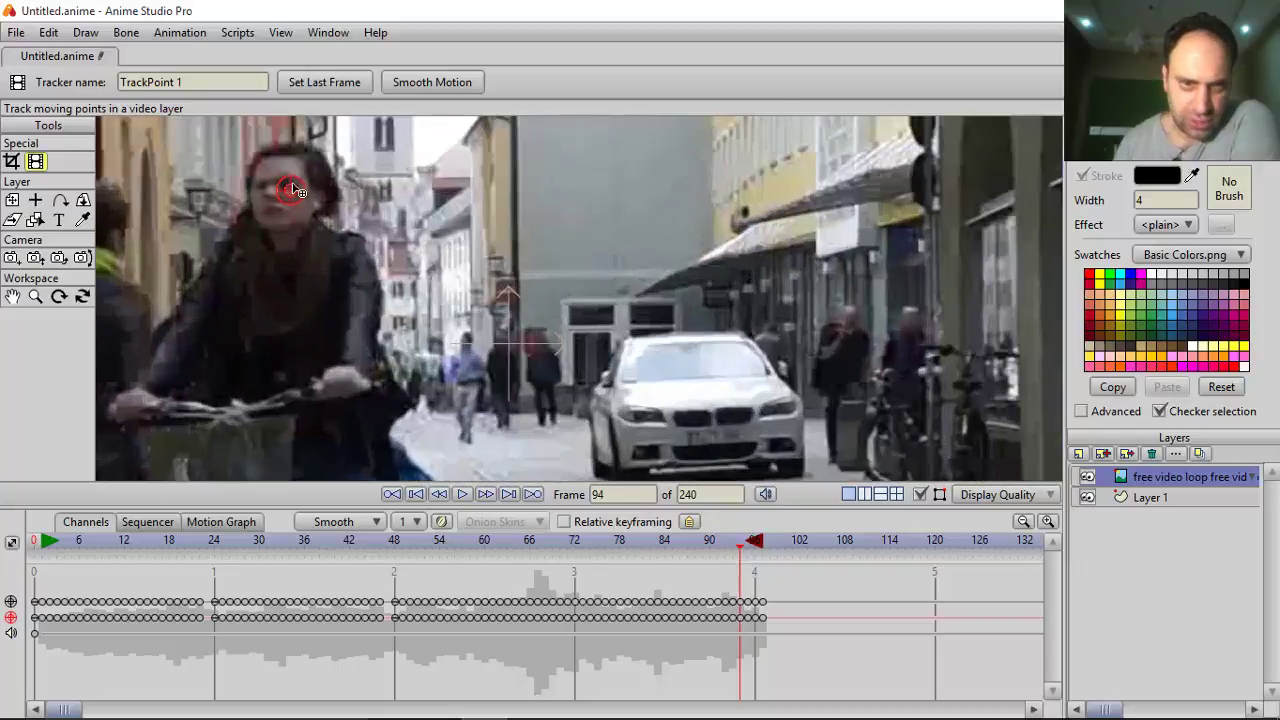
pyautogui.moveTo(278, 195); pyautogui.dragTo(276, 193)
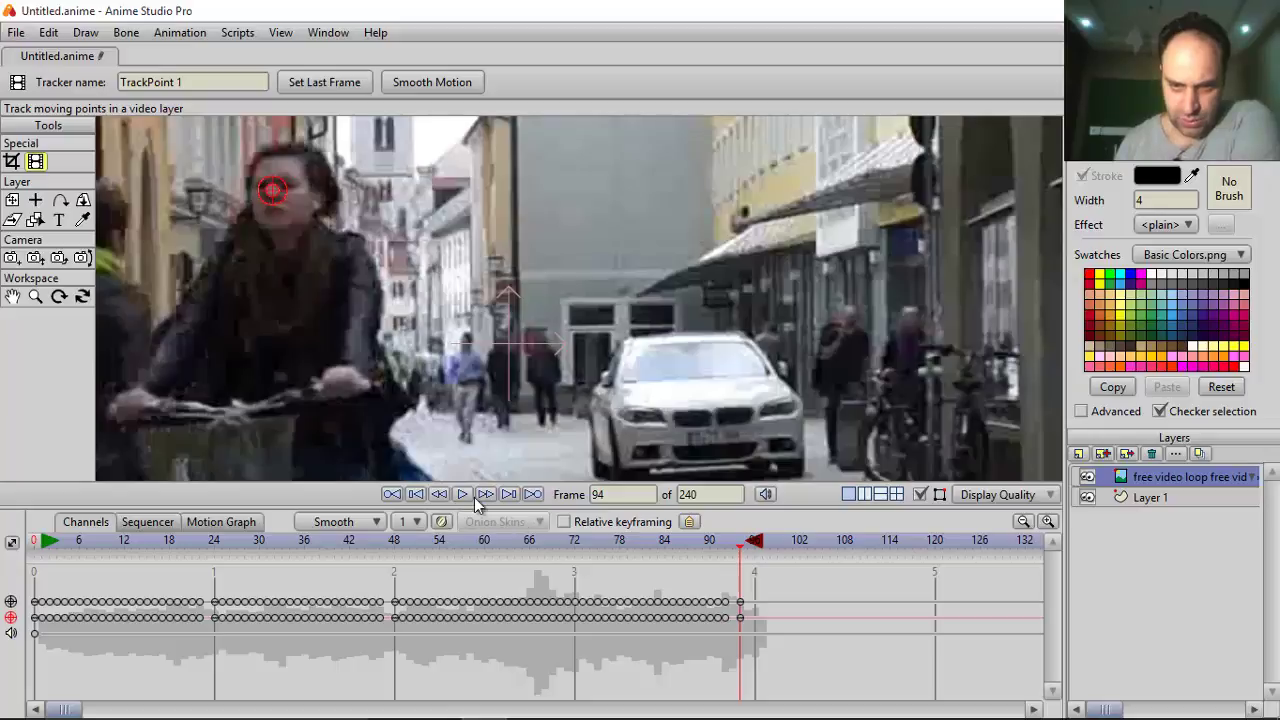
pyautogui.scroll(-3, 437, 400)
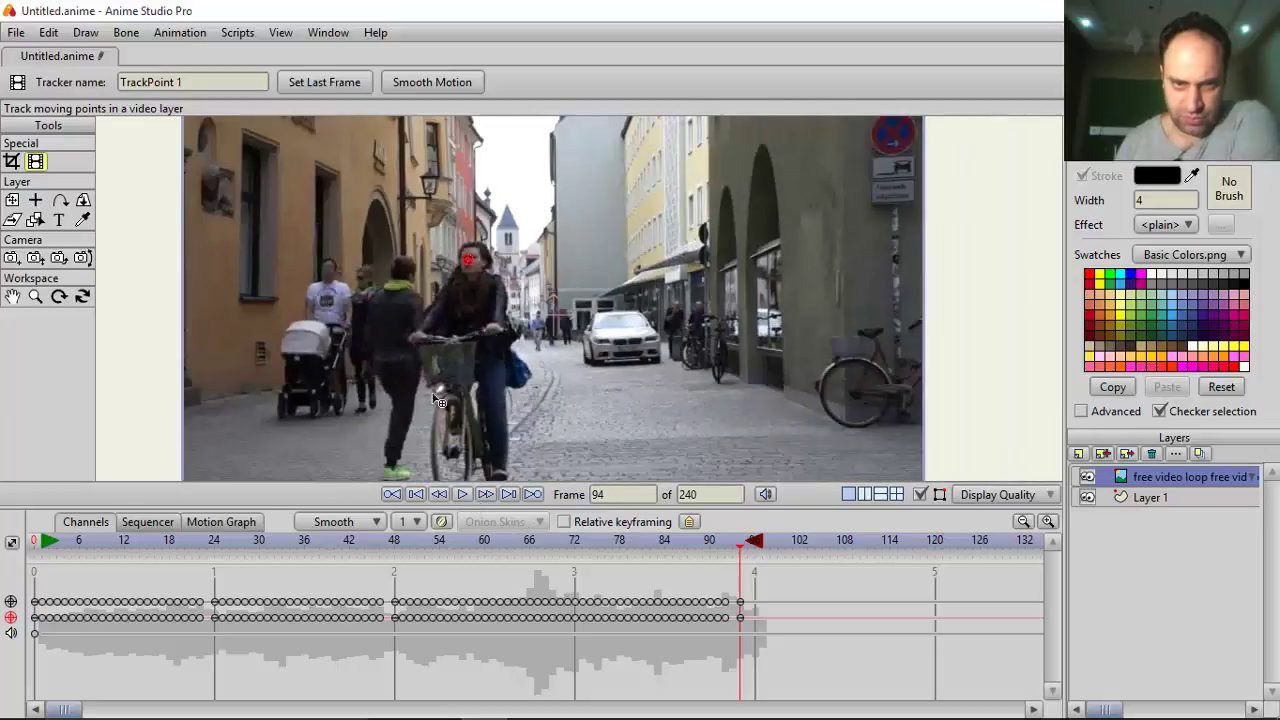
pyautogui.click(463, 494)
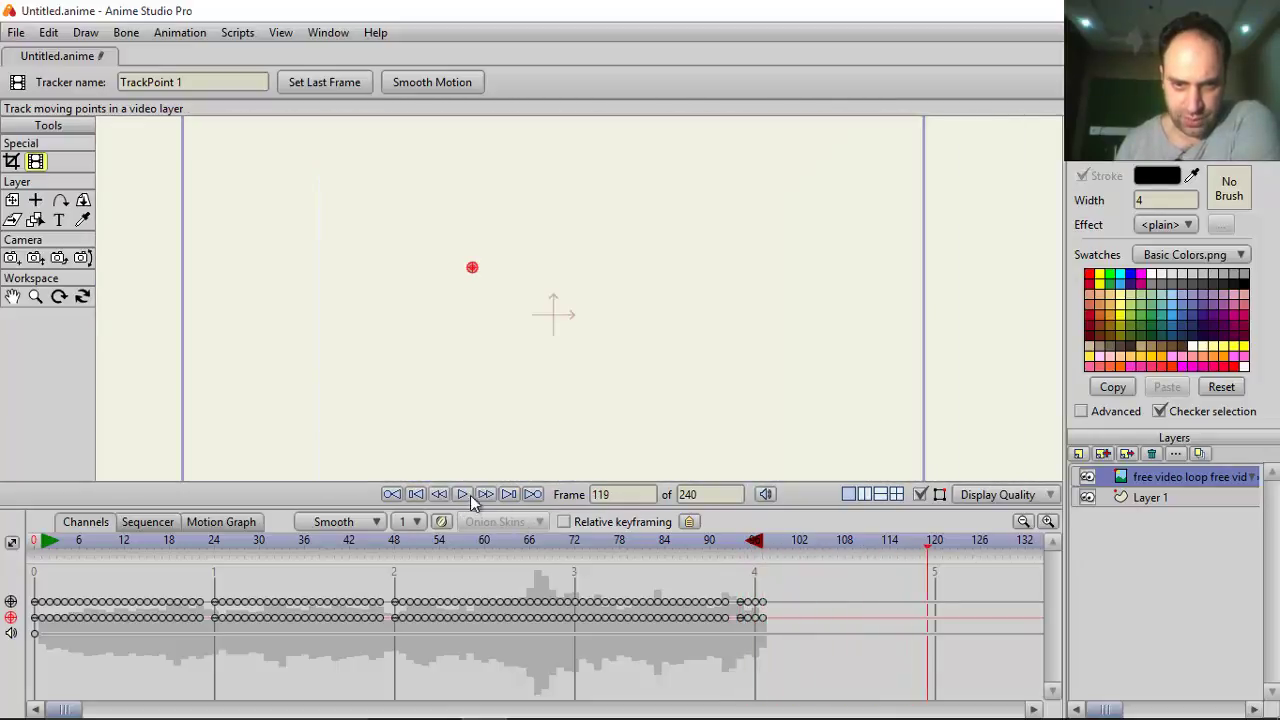
# - Check the final frames of the video and move the tracking point onto the cyclist's face at frame 96
pyautogui.click(749, 548)
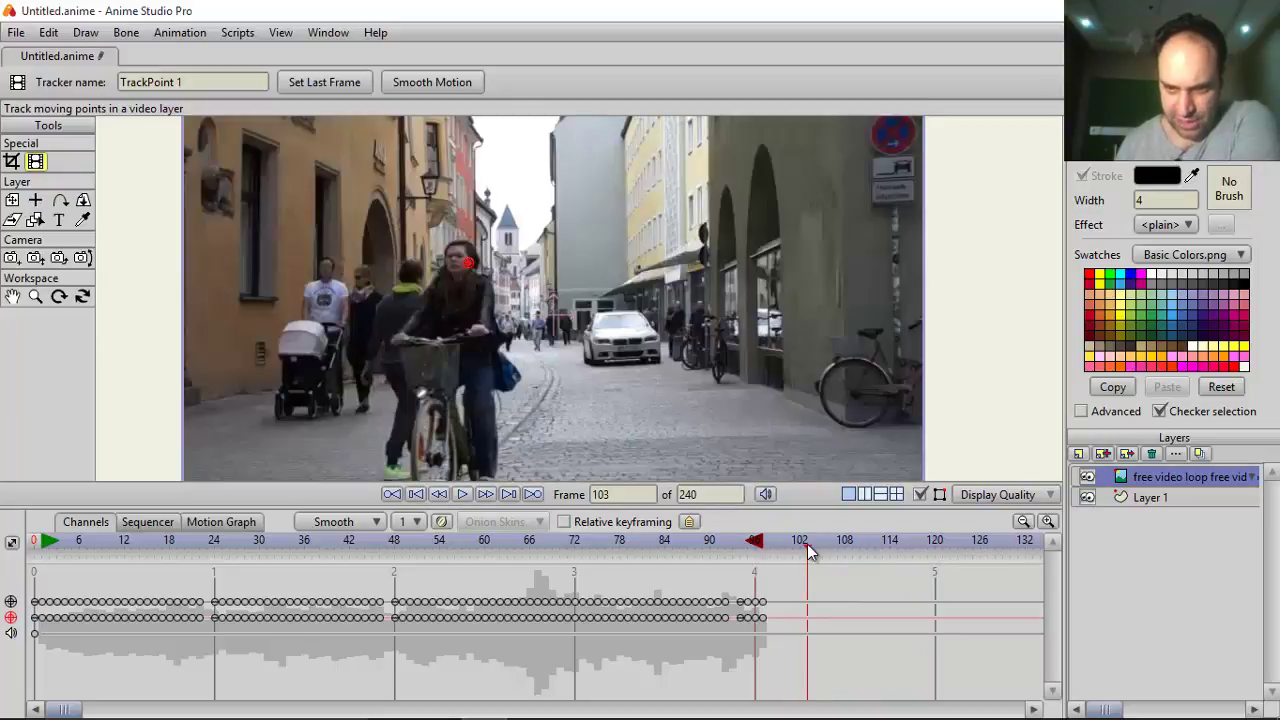
pyautogui.moveTo(808, 546); pyautogui.dragTo(757, 553)
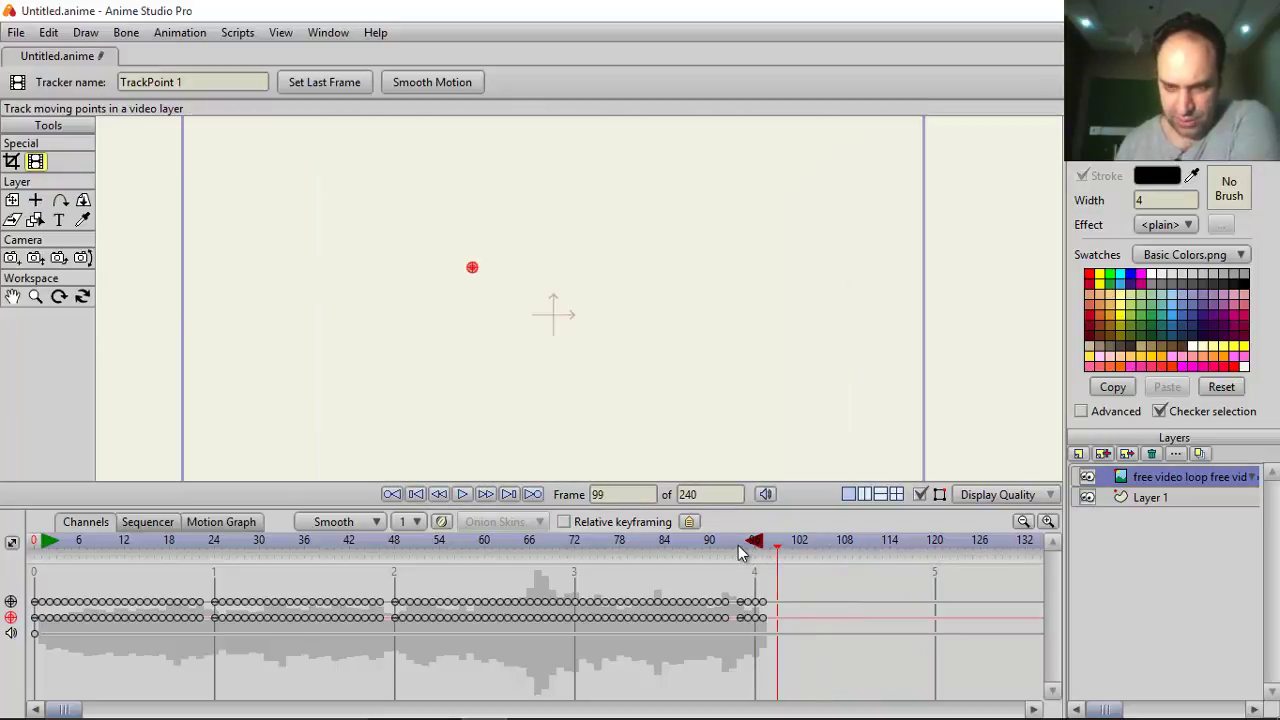
pyautogui.click(739, 546)
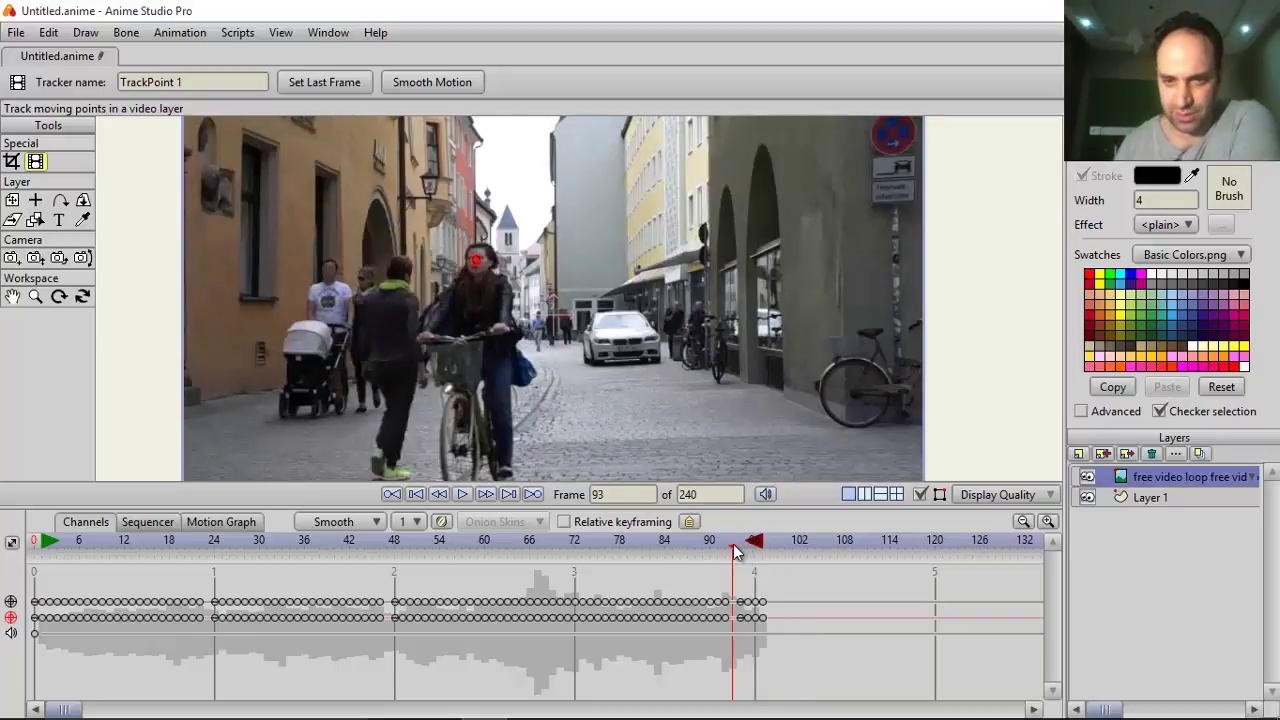
pyautogui.click(741, 545)
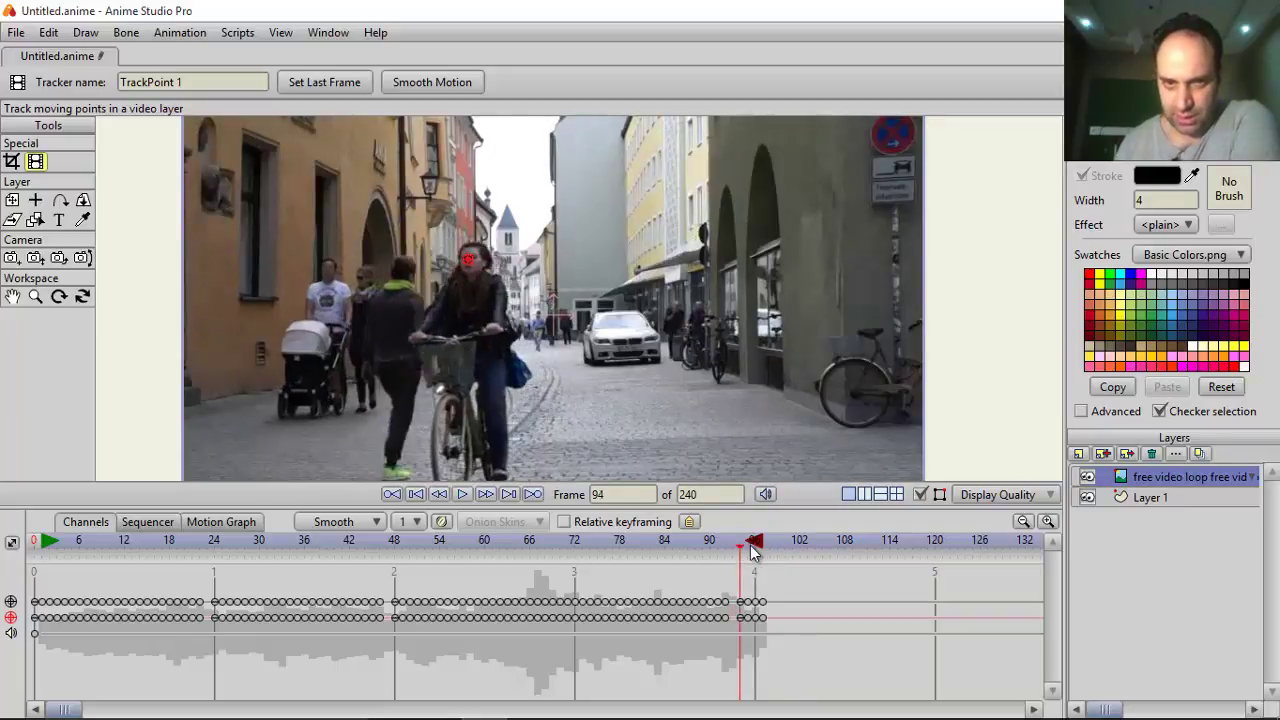
pyautogui.click(765, 546)
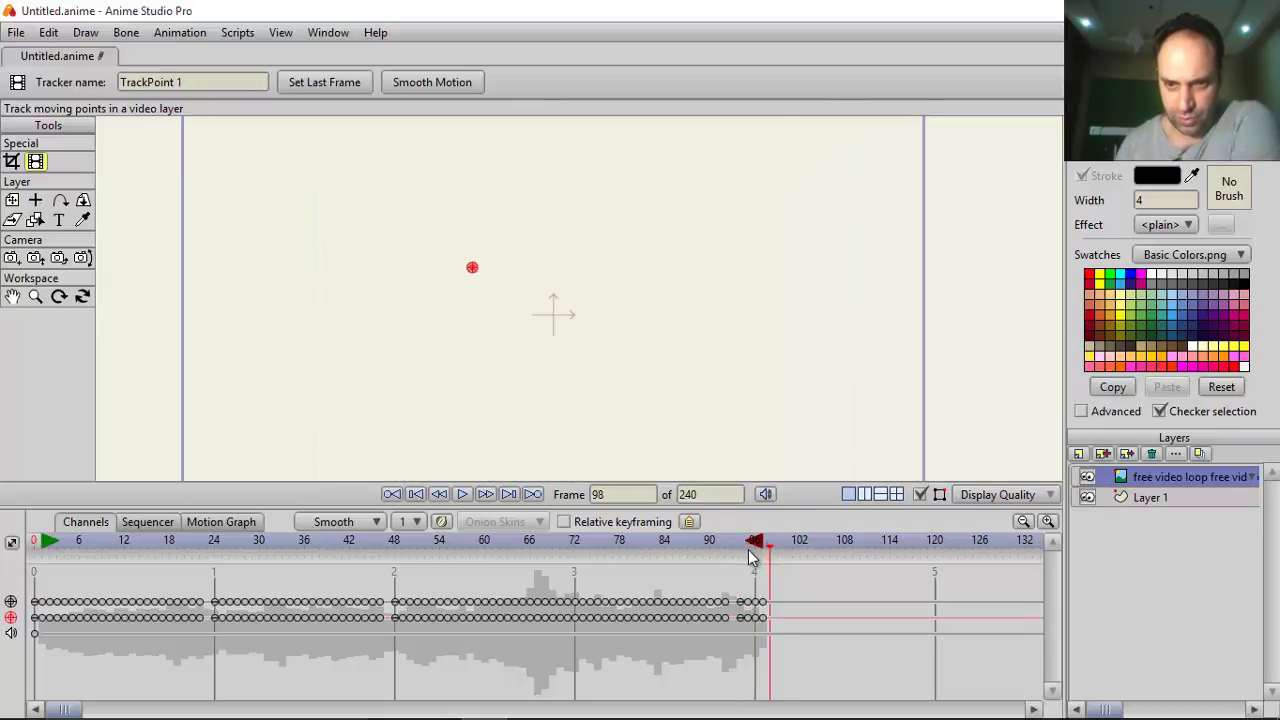
pyautogui.click(757, 552)
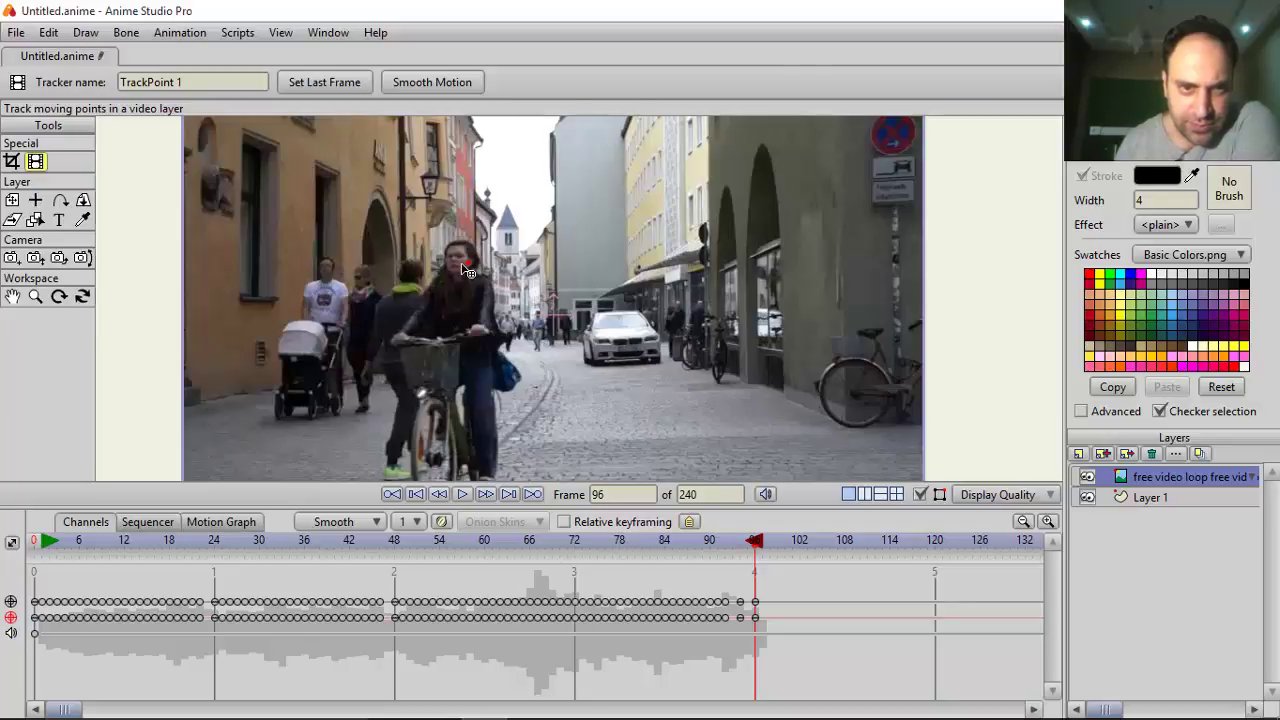
pyautogui.scroll(4, 465, 270)
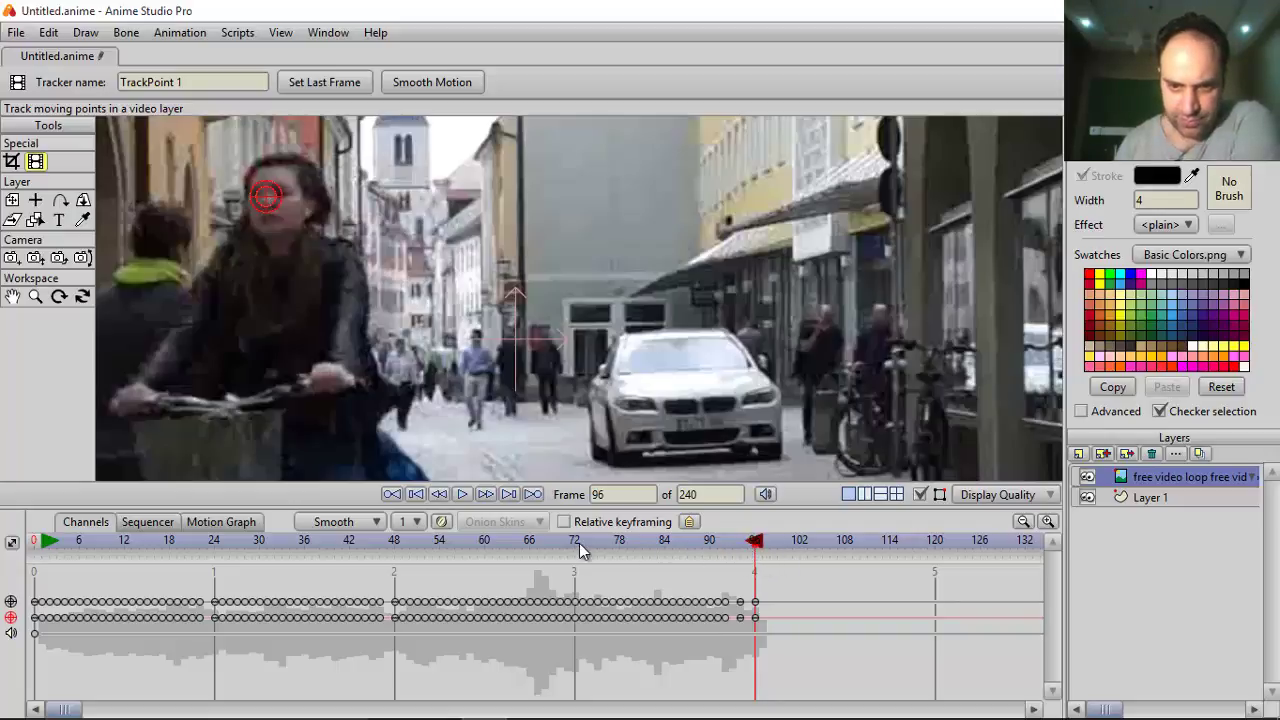
# - Return to frame 0 and play back the corrected tracking through the clip
pyautogui.click(576, 547)
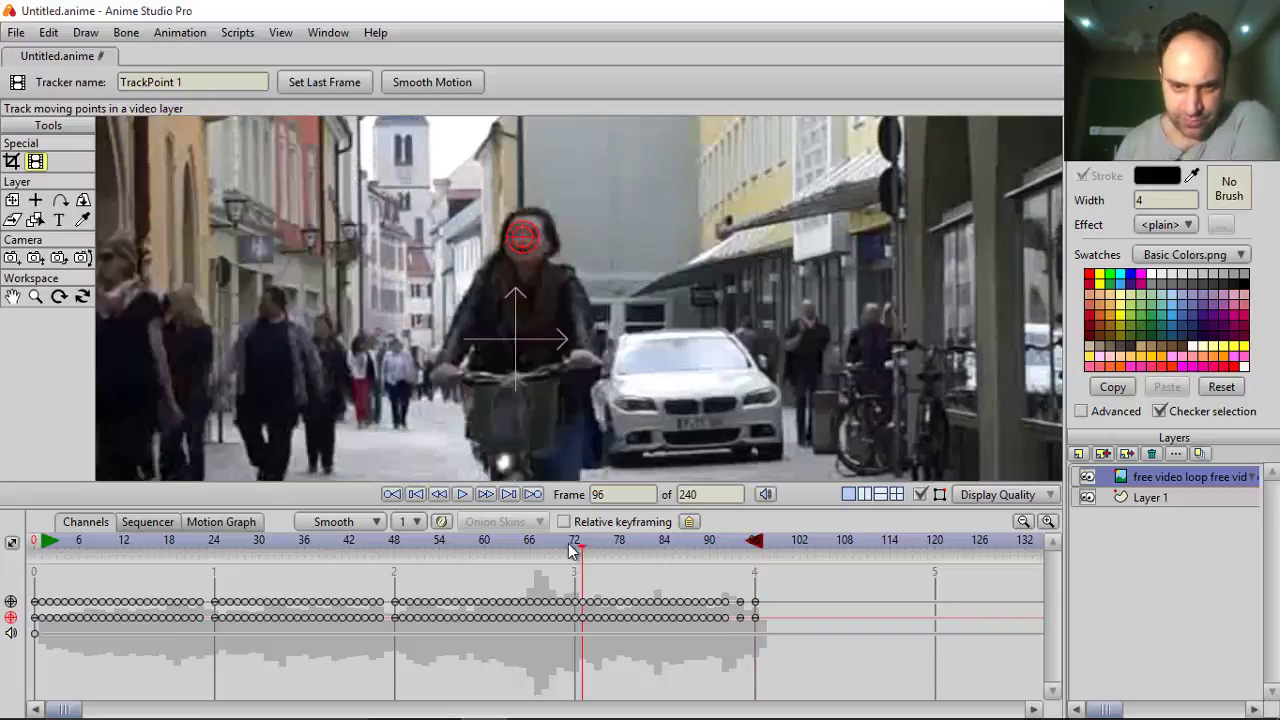
pyautogui.moveTo(574, 549); pyautogui.dragTo(5, 530)
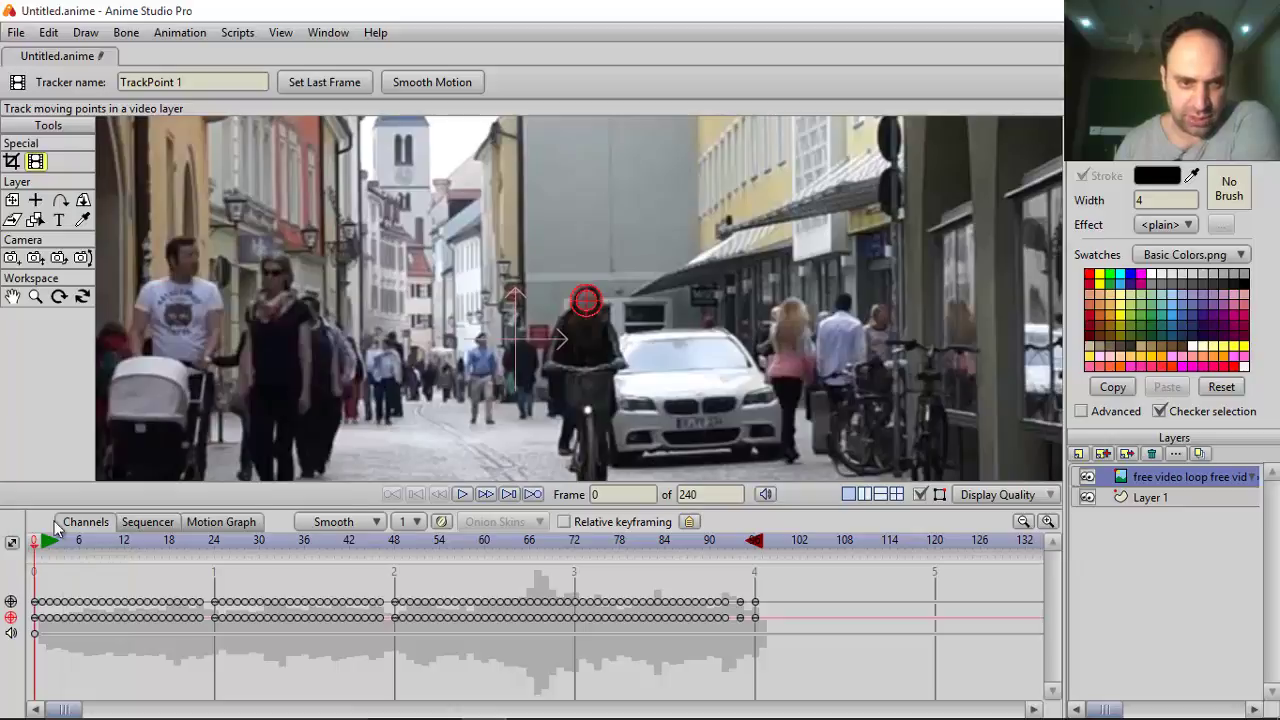
pyautogui.click(463, 496)
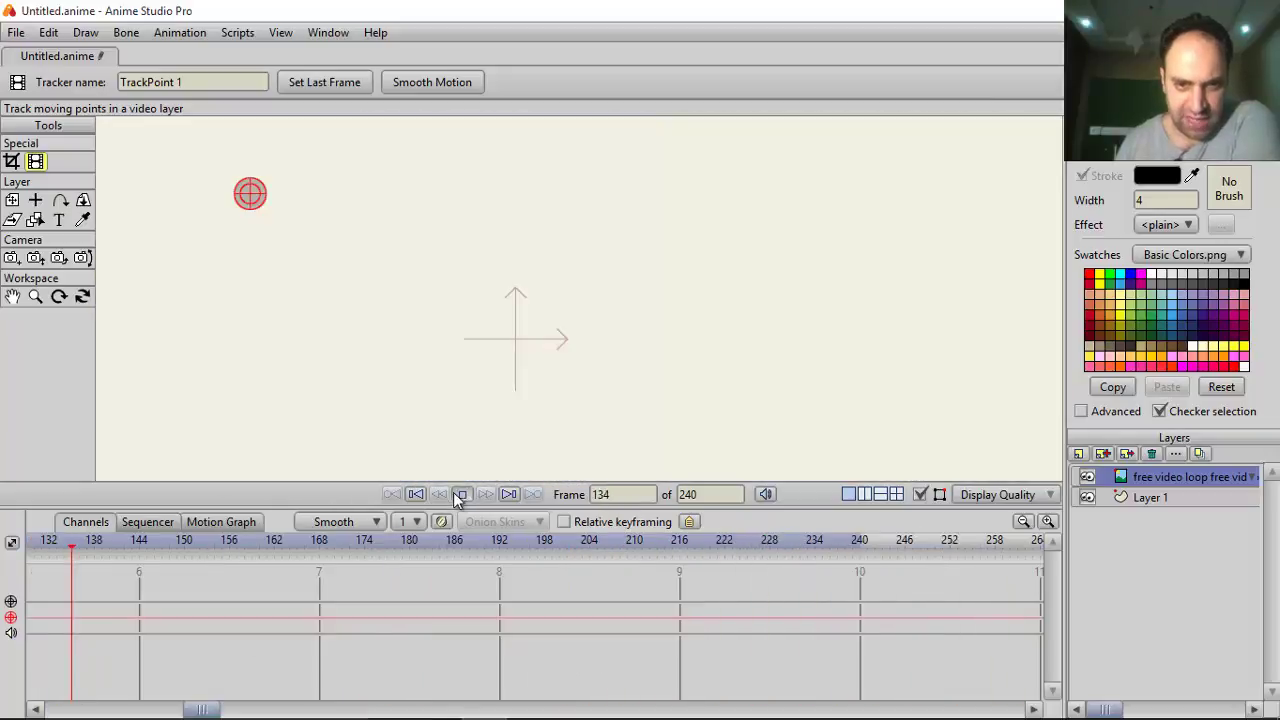
# - Move the tracking point up onto the cyclist's face at frame 11 and play back the frames that follow
pyautogui.press('space')
pyautogui.moveTo(201, 709); pyautogui.dragTo(72, 710)
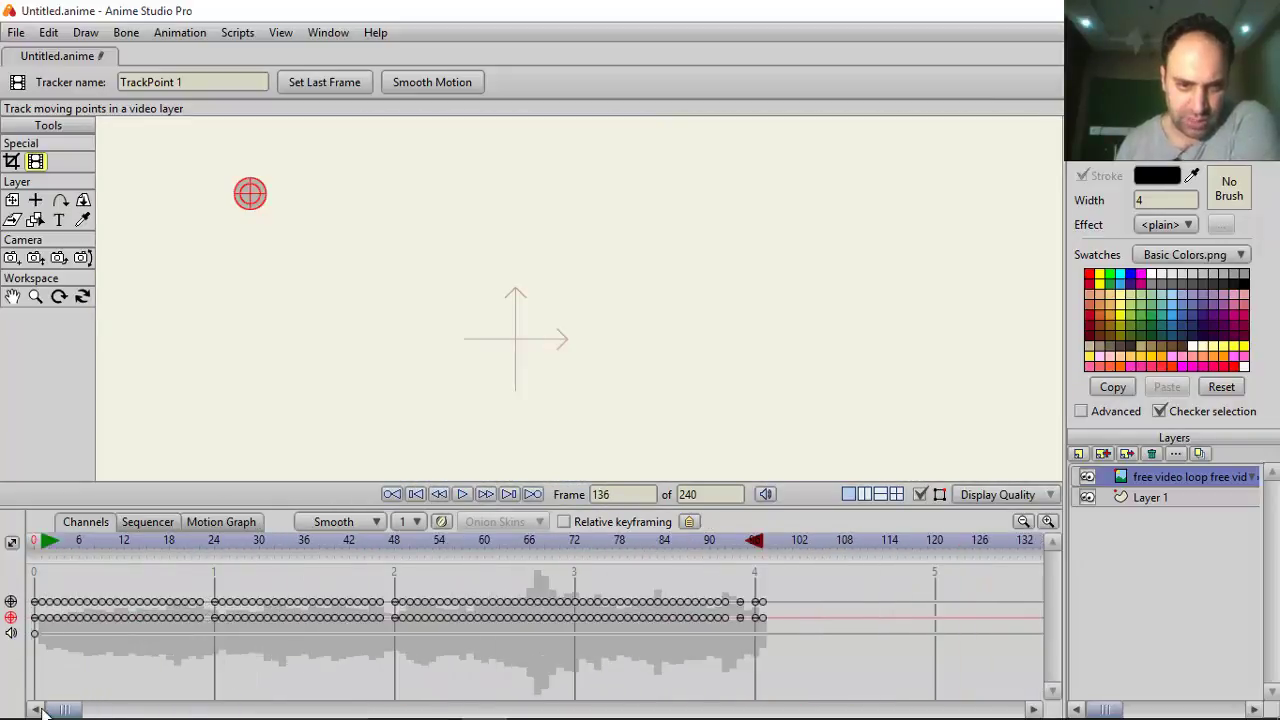
pyautogui.click(416, 496)
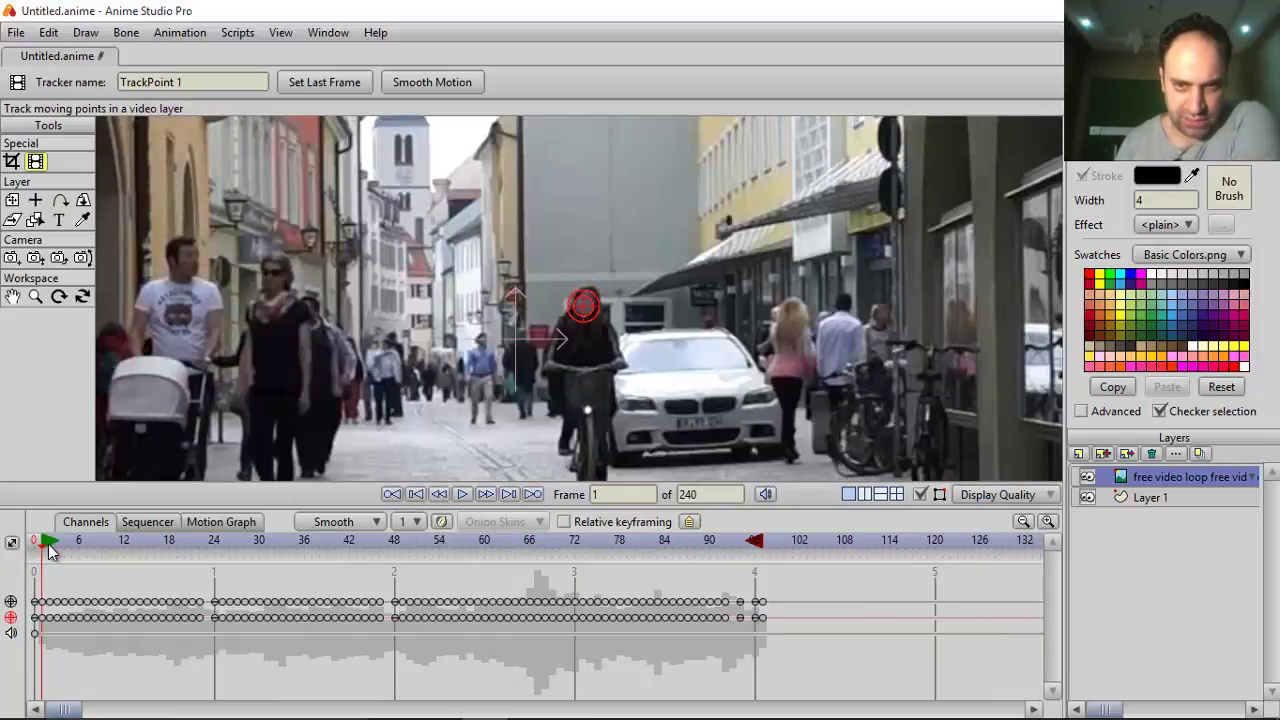
pyautogui.moveTo(45, 551); pyautogui.dragTo(120, 551)
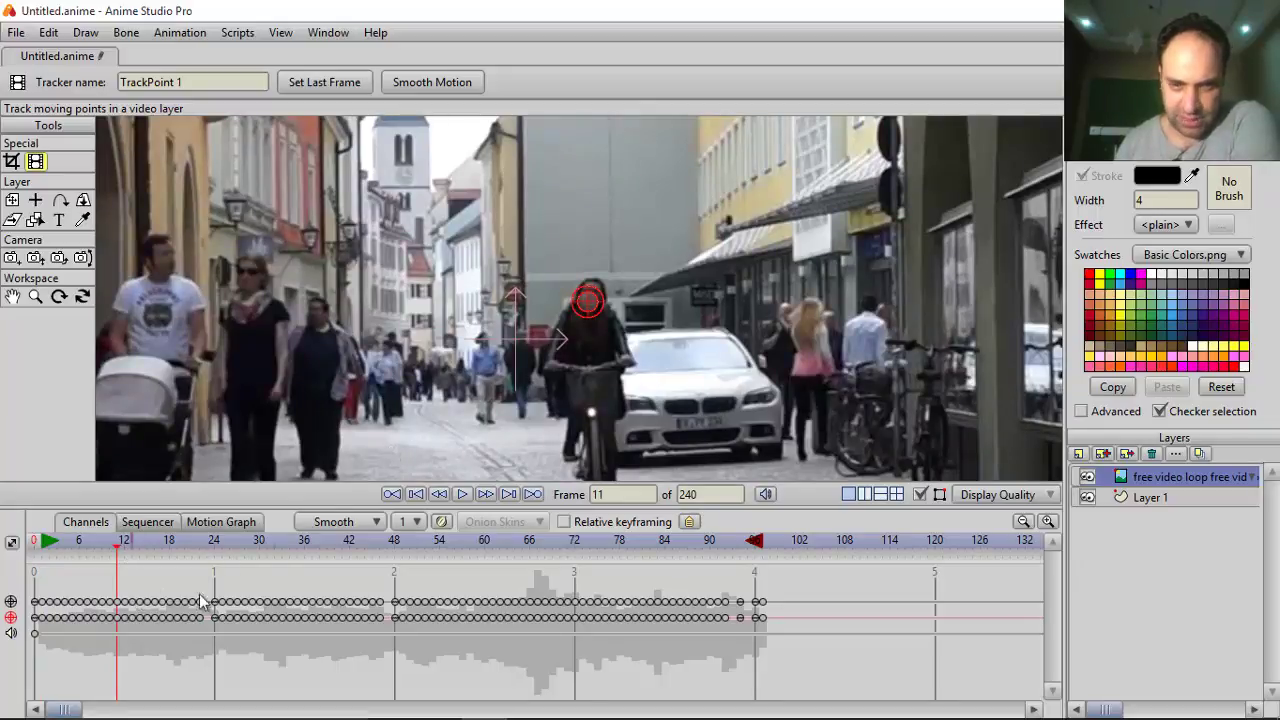
pyautogui.moveTo(592, 316)
pyautogui.mouseDown()
pyautogui.moveTo(621, 265)
pyautogui.moveTo(592, 300)
pyautogui.mouseUp()
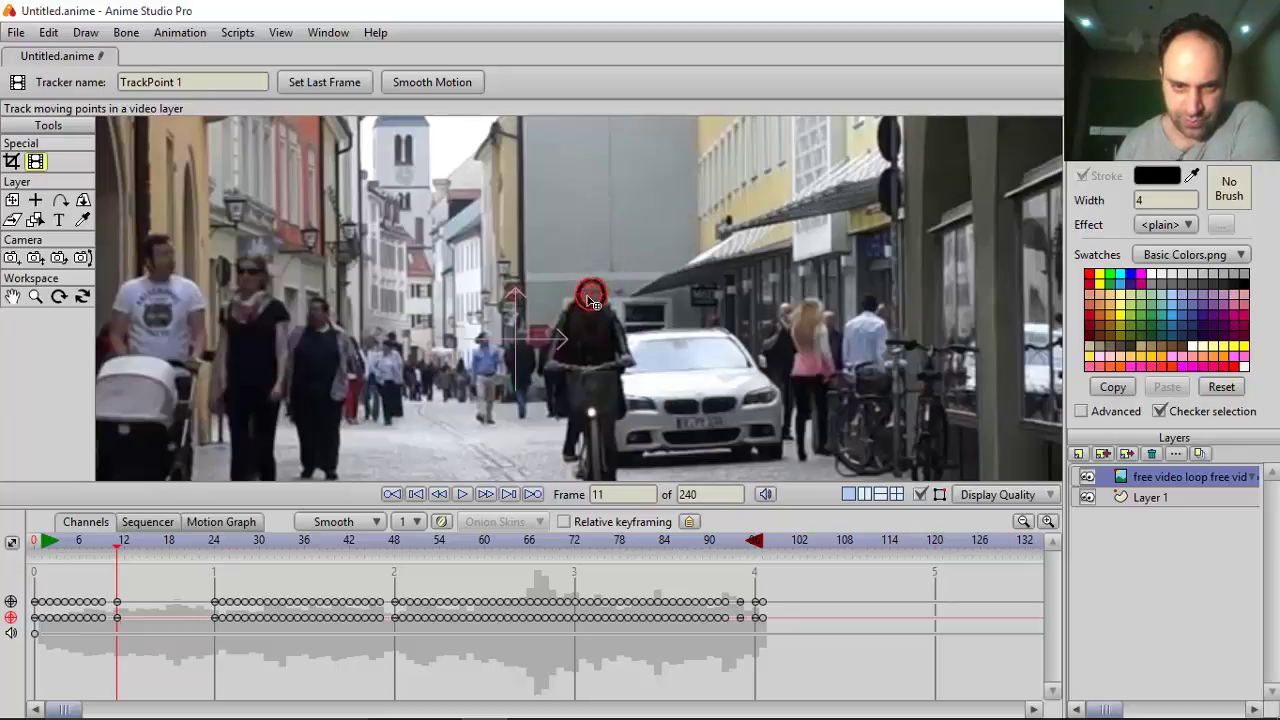
pyautogui.click(463, 495)
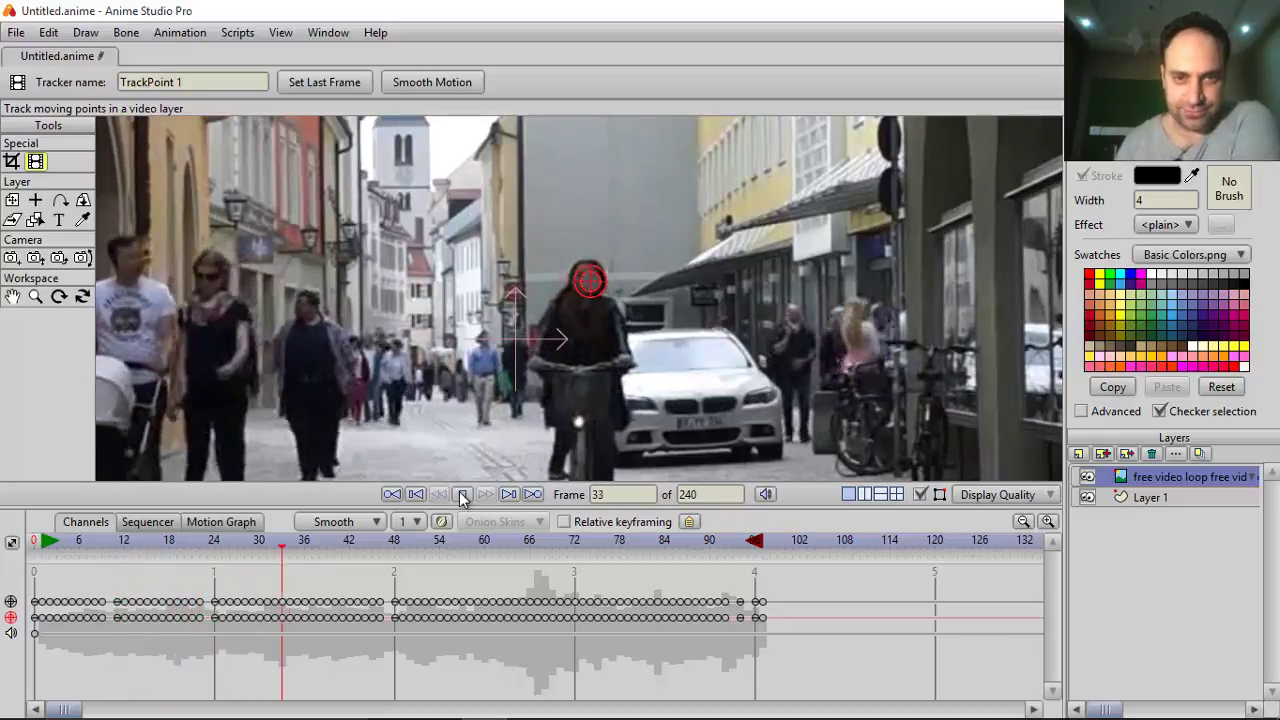
pyautogui.click(463, 495)
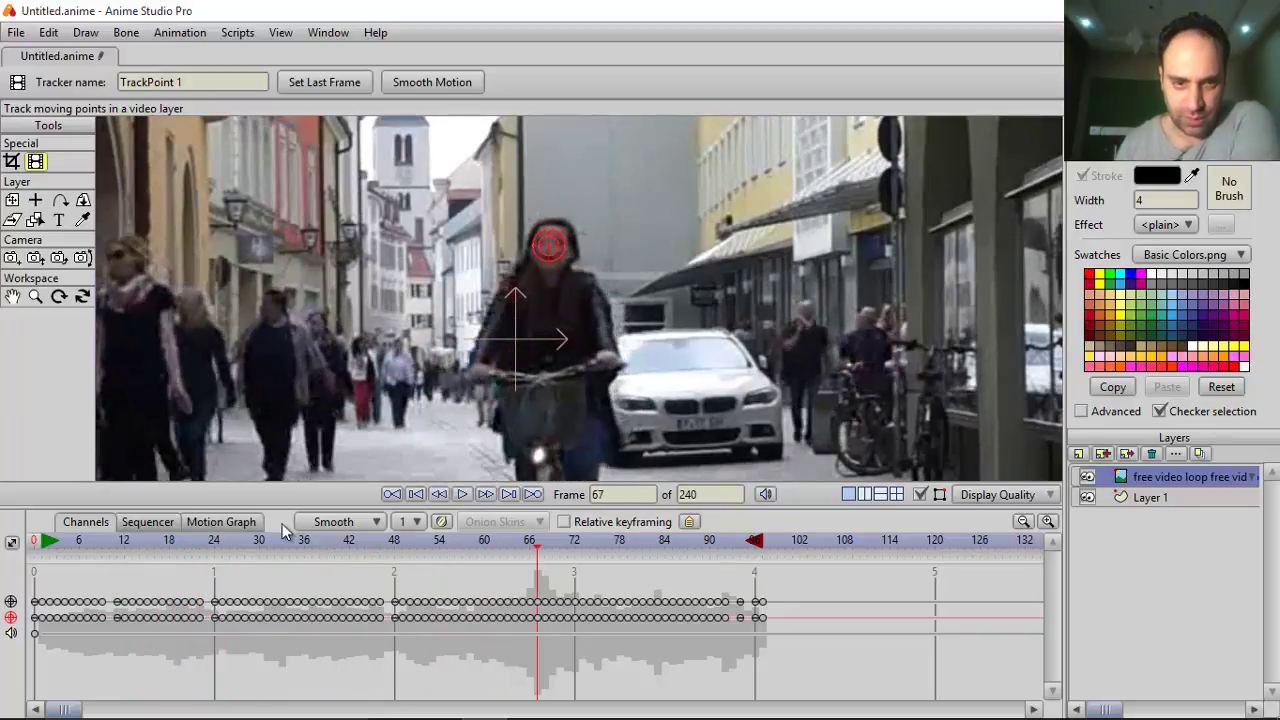
# - Shift the tracking point onto the cyclist's face at frame 35 and retrack the following frames by playing the clip
pyautogui.moveTo(220, 556); pyautogui.dragTo(298, 553)
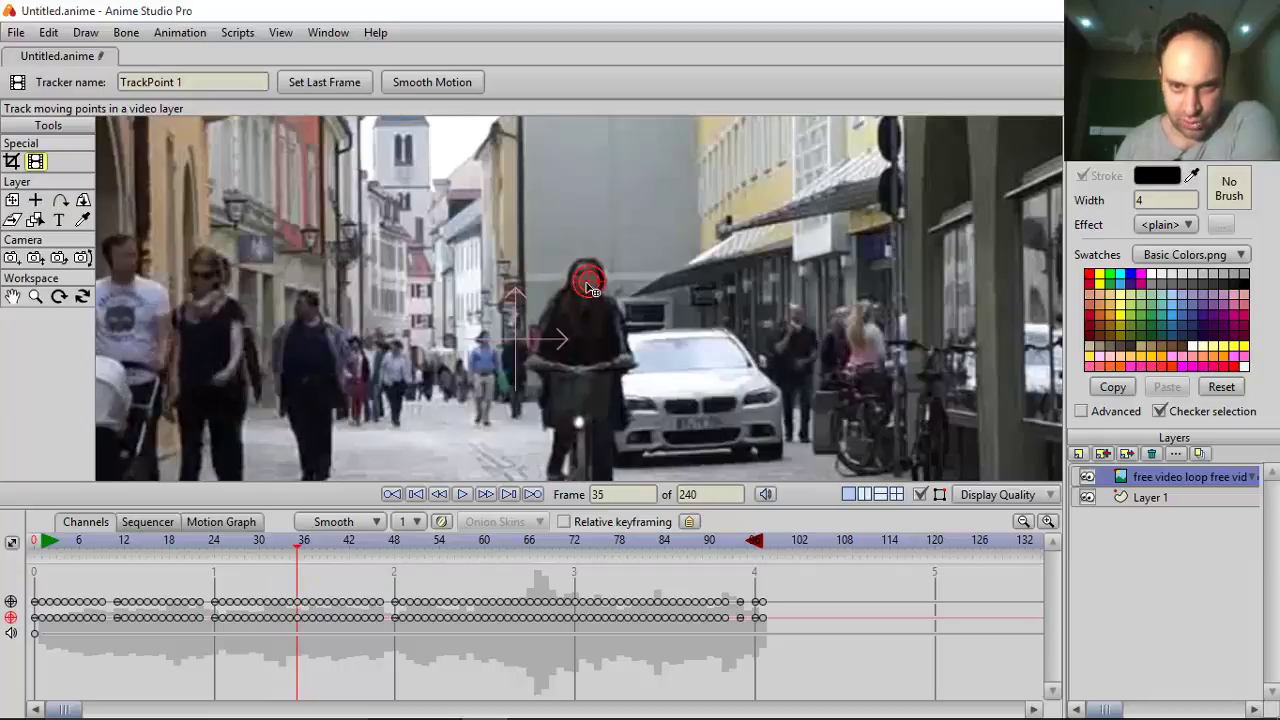
pyautogui.moveTo(594, 289); pyautogui.dragTo(591, 283)
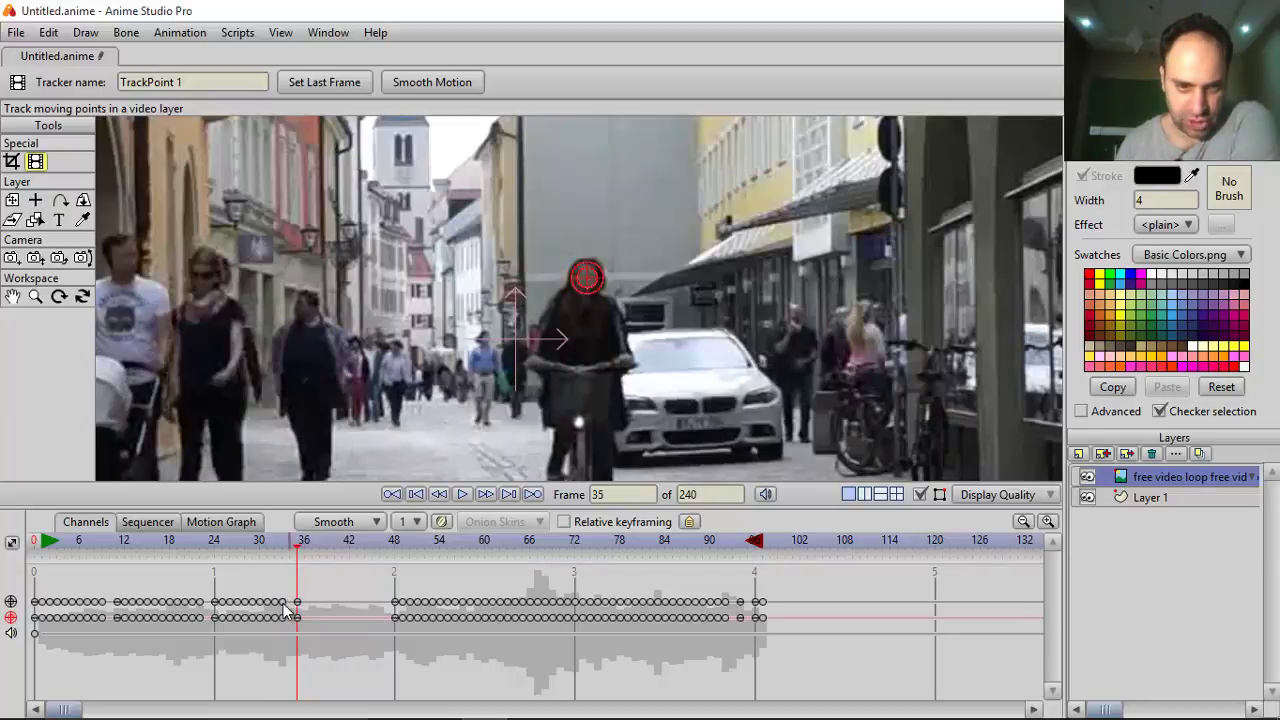
pyautogui.click(460, 494)
pyautogui.click(460, 494)
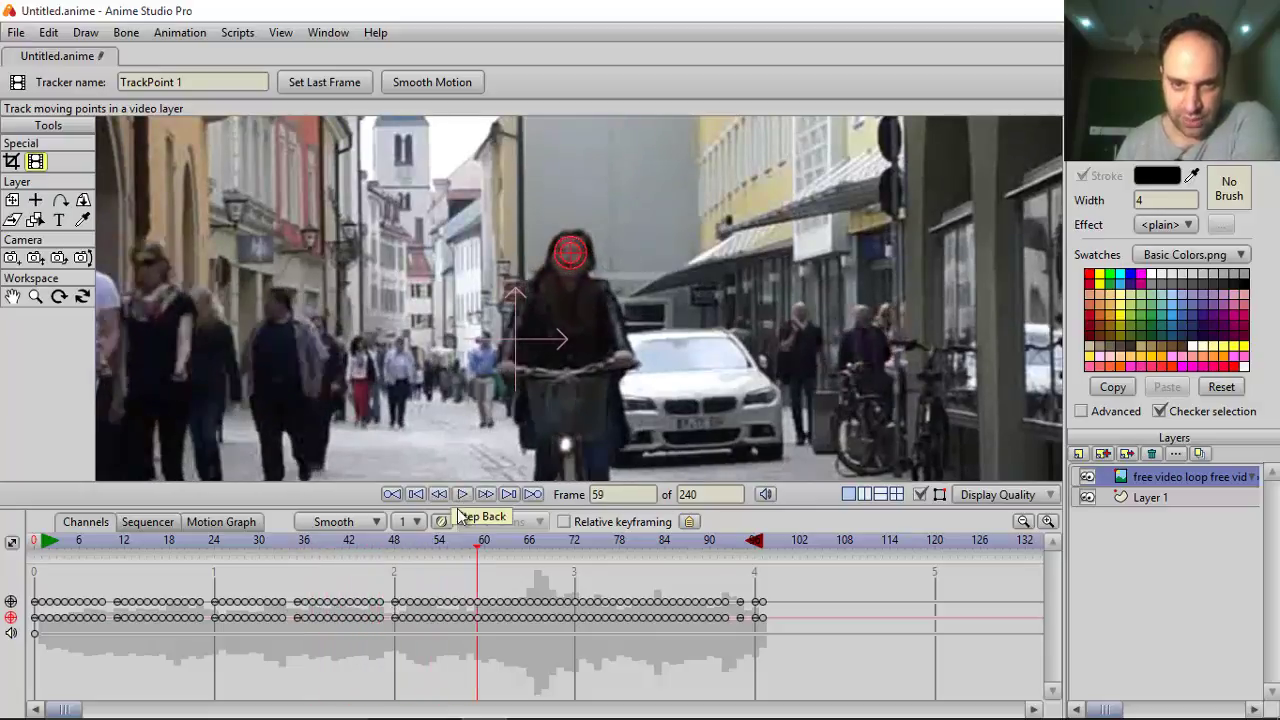
# - Adjust the tracking point on the cyclist's face at frame 41, play the clip through and return to its start
pyautogui.click(339, 538)
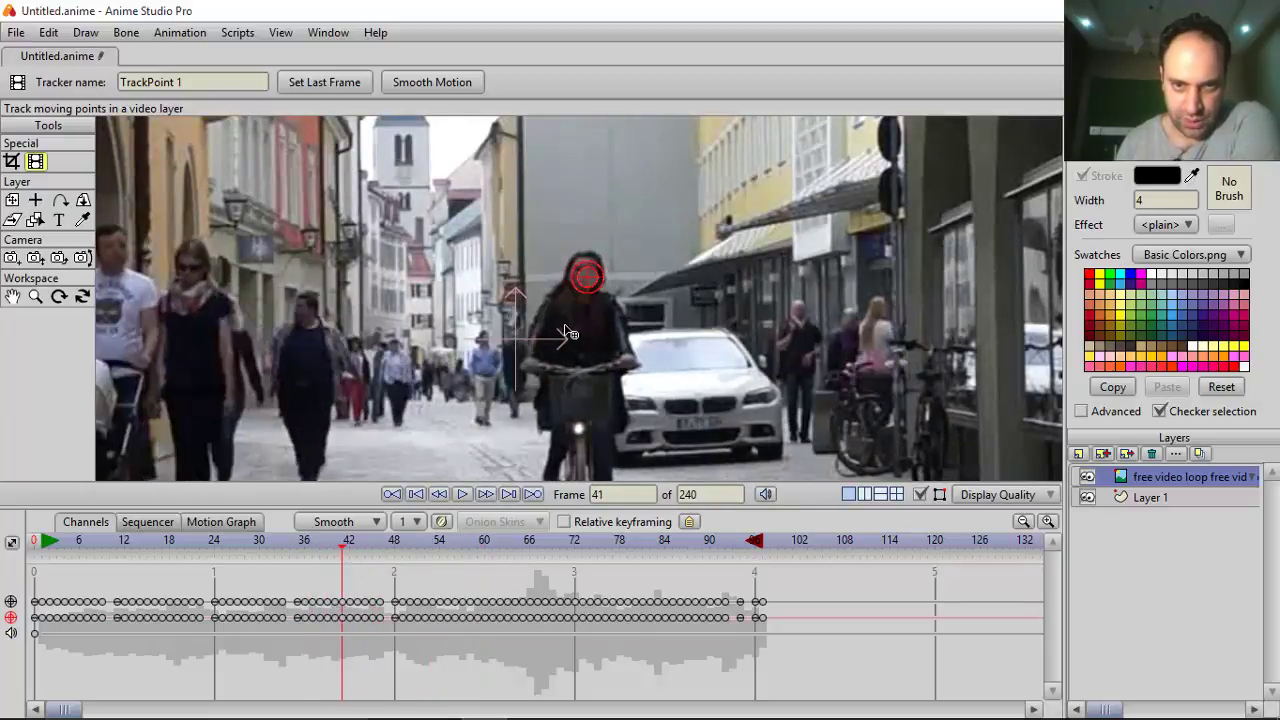
pyautogui.moveTo(591, 279); pyautogui.dragTo(583, 272)
pyautogui.click(462, 494)
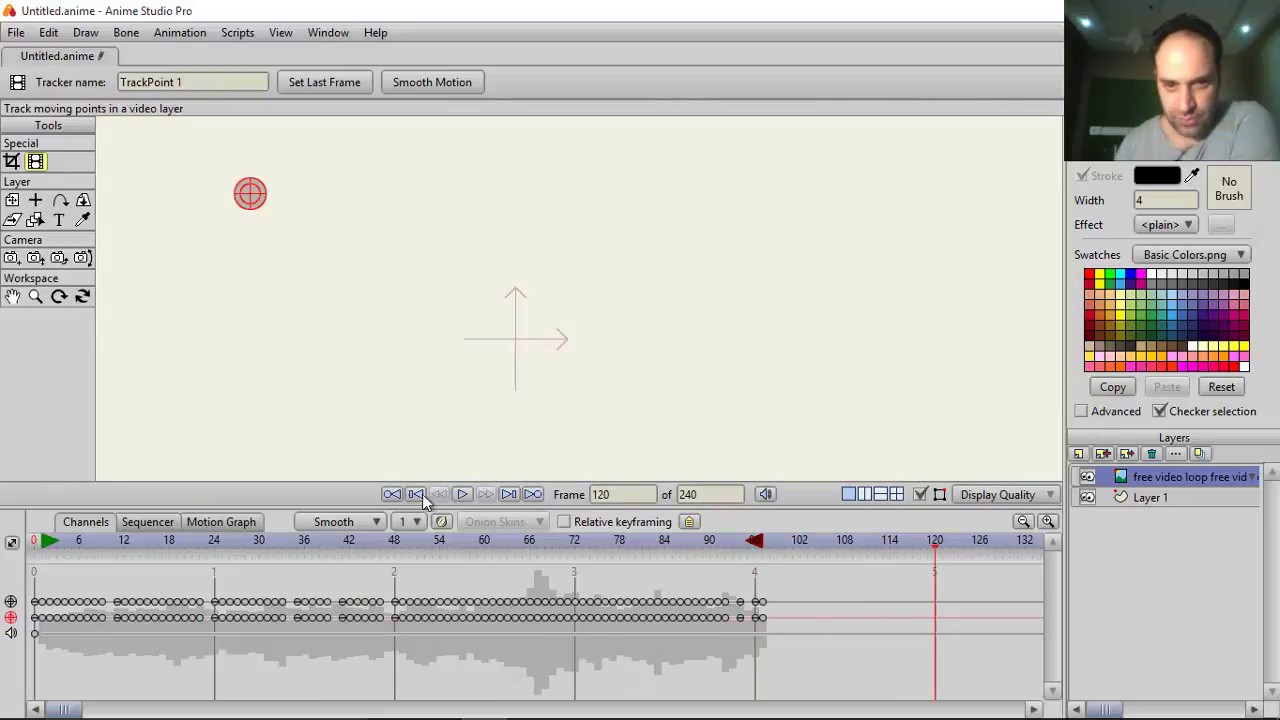
pyautogui.click(415, 494)
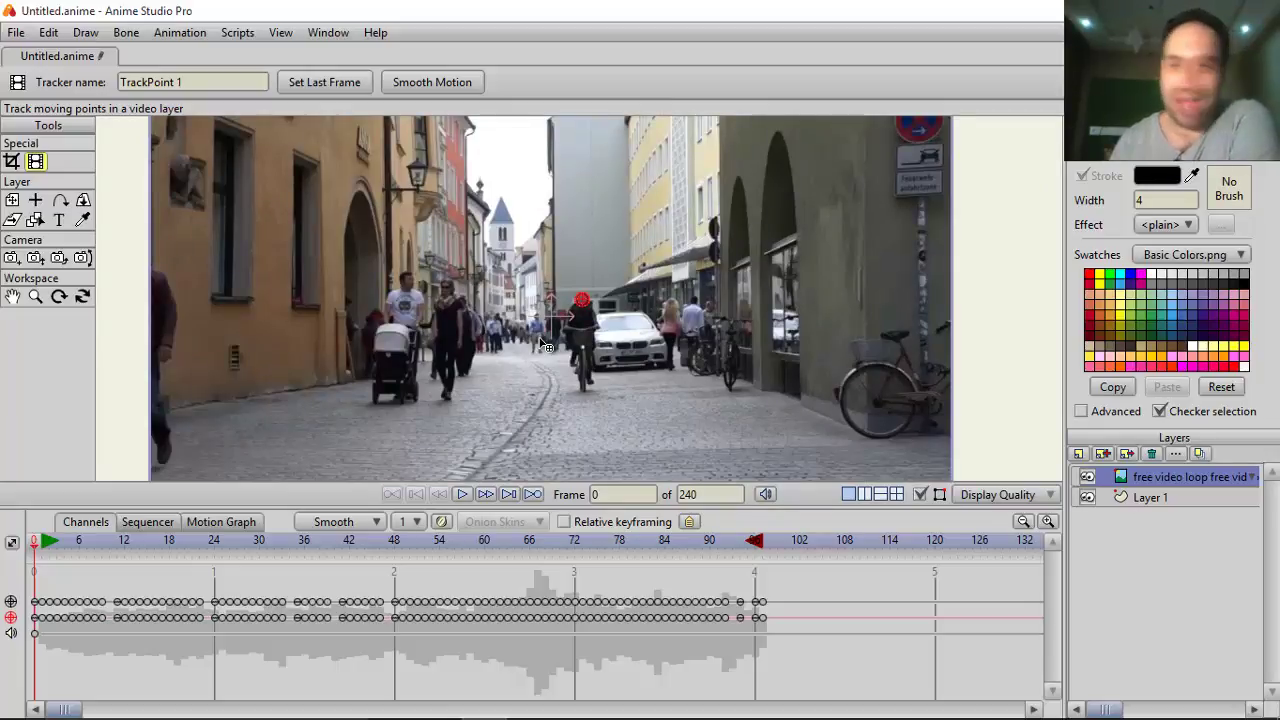
# - Import the Girl head from TrollHead.anime on the Desktop as an Anime Studio object
pyautogui.scroll(-3, 546, 346)
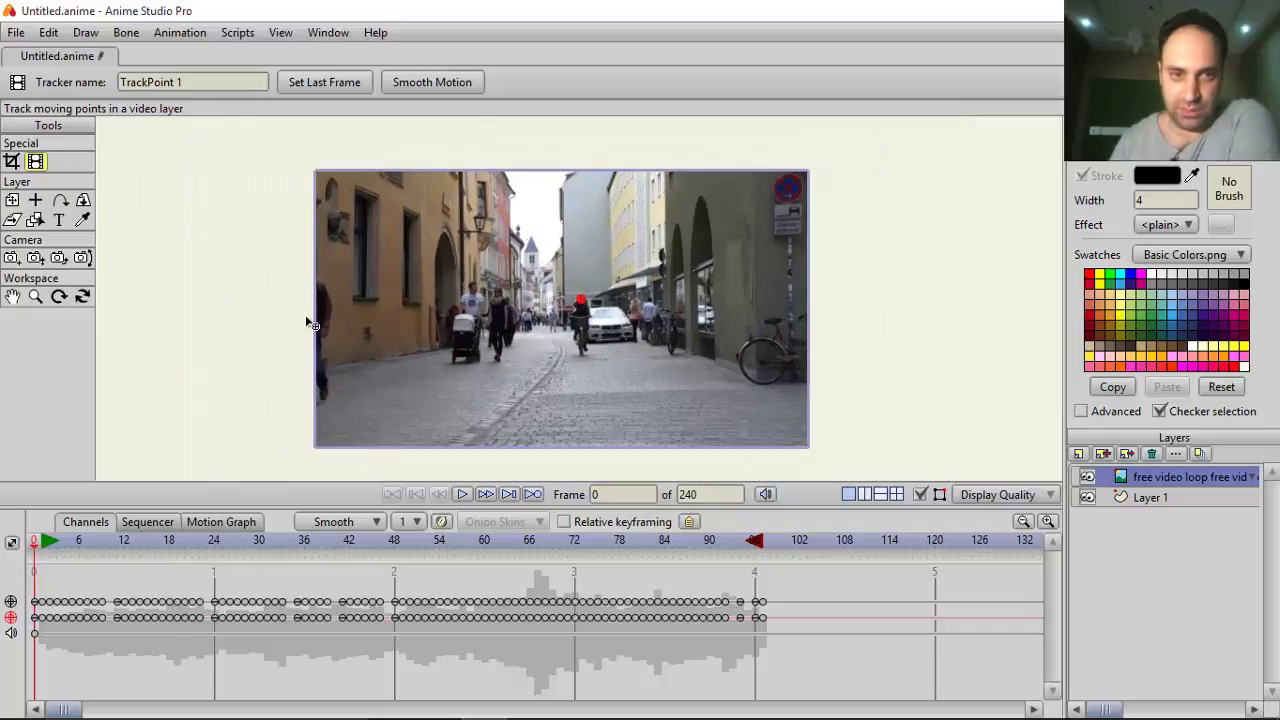
pyautogui.click(16, 32)
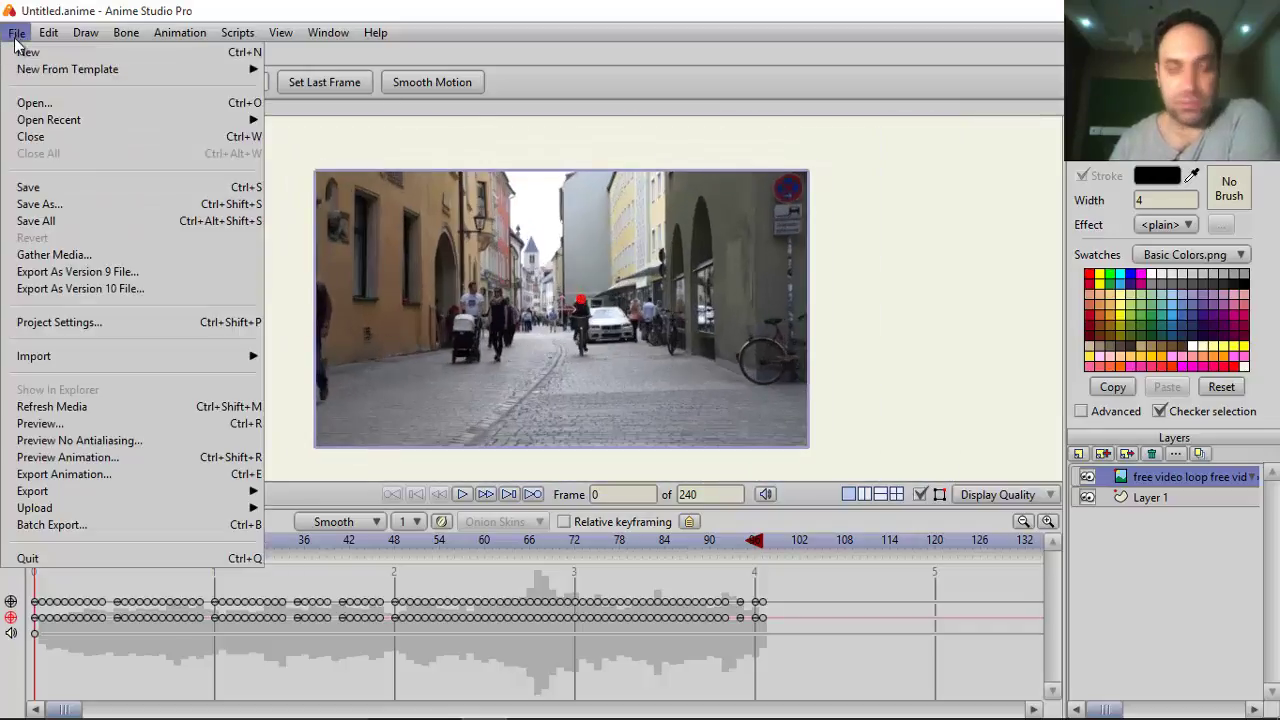
pyautogui.moveTo(154, 354)
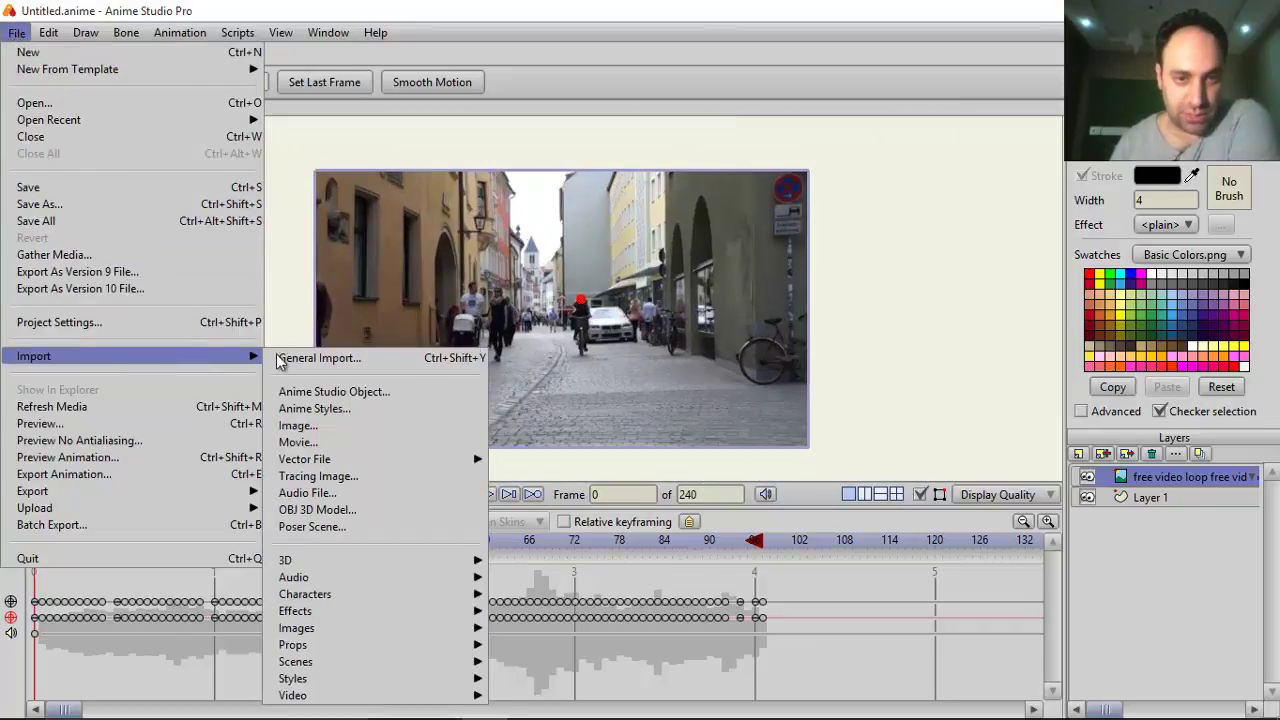
pyautogui.moveTo(390, 459)
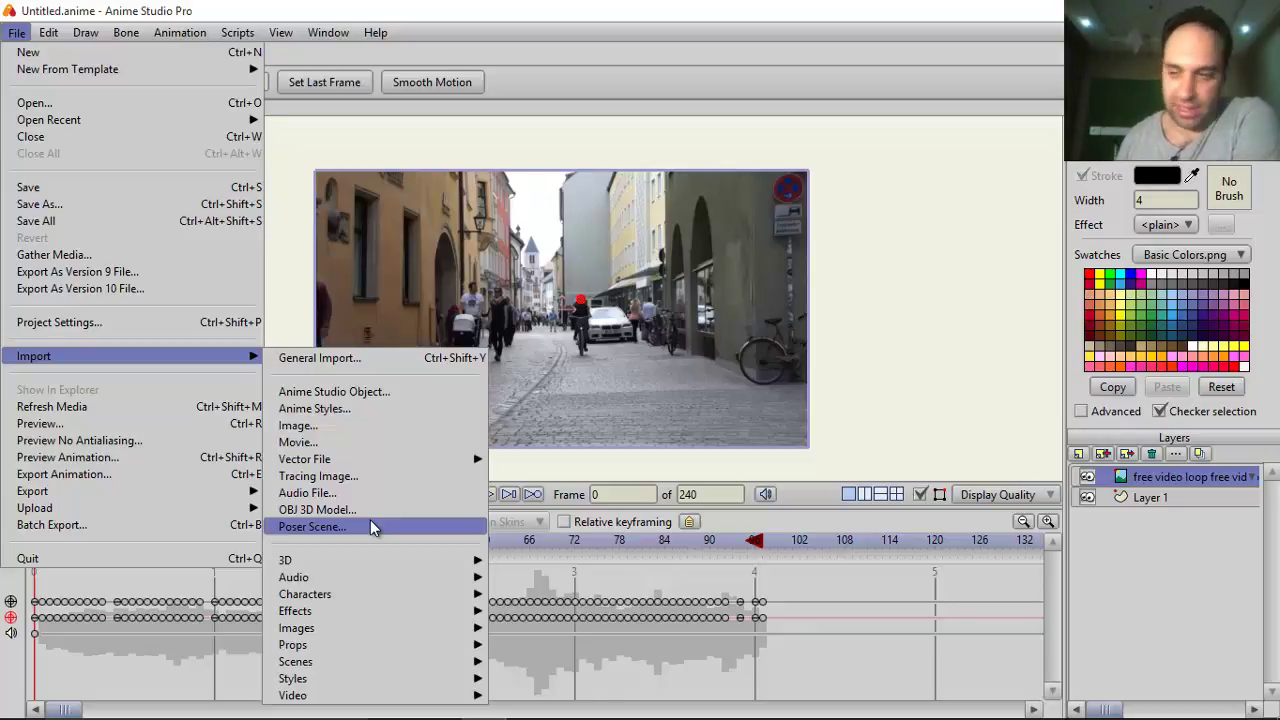
pyautogui.click(381, 396)
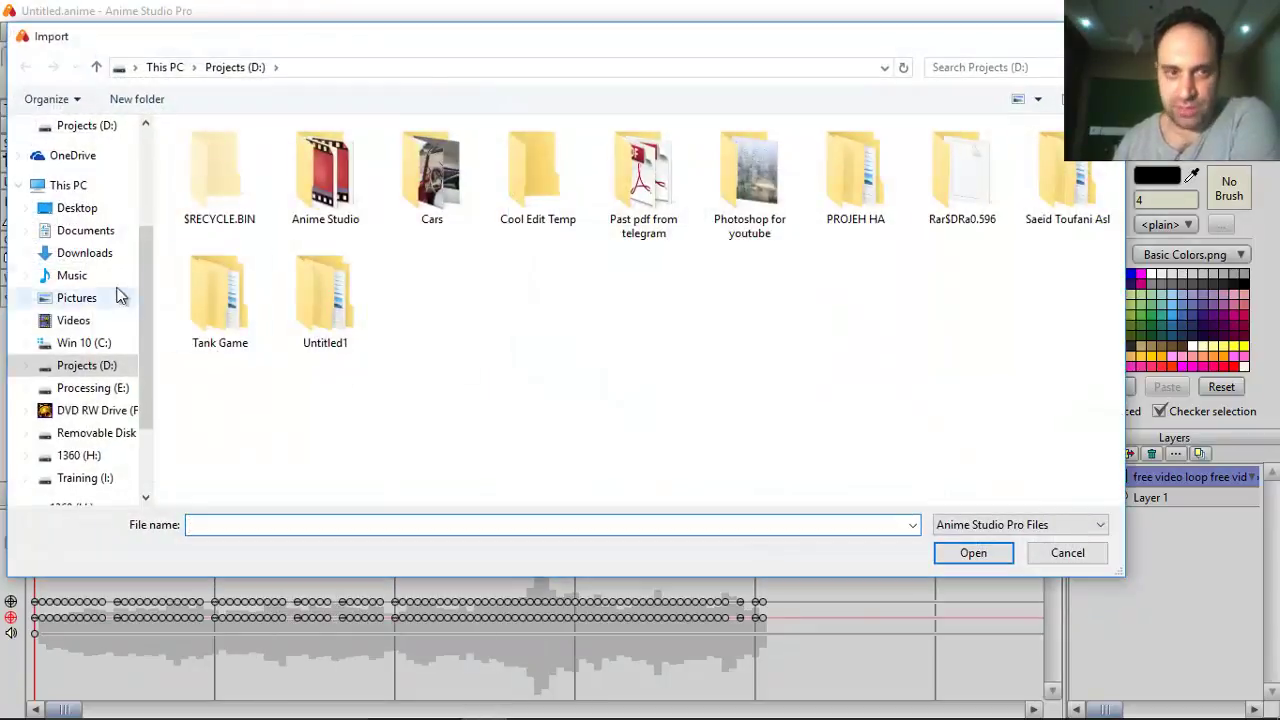
pyautogui.scroll(4, 145, 218)
pyautogui.click(78, 155)
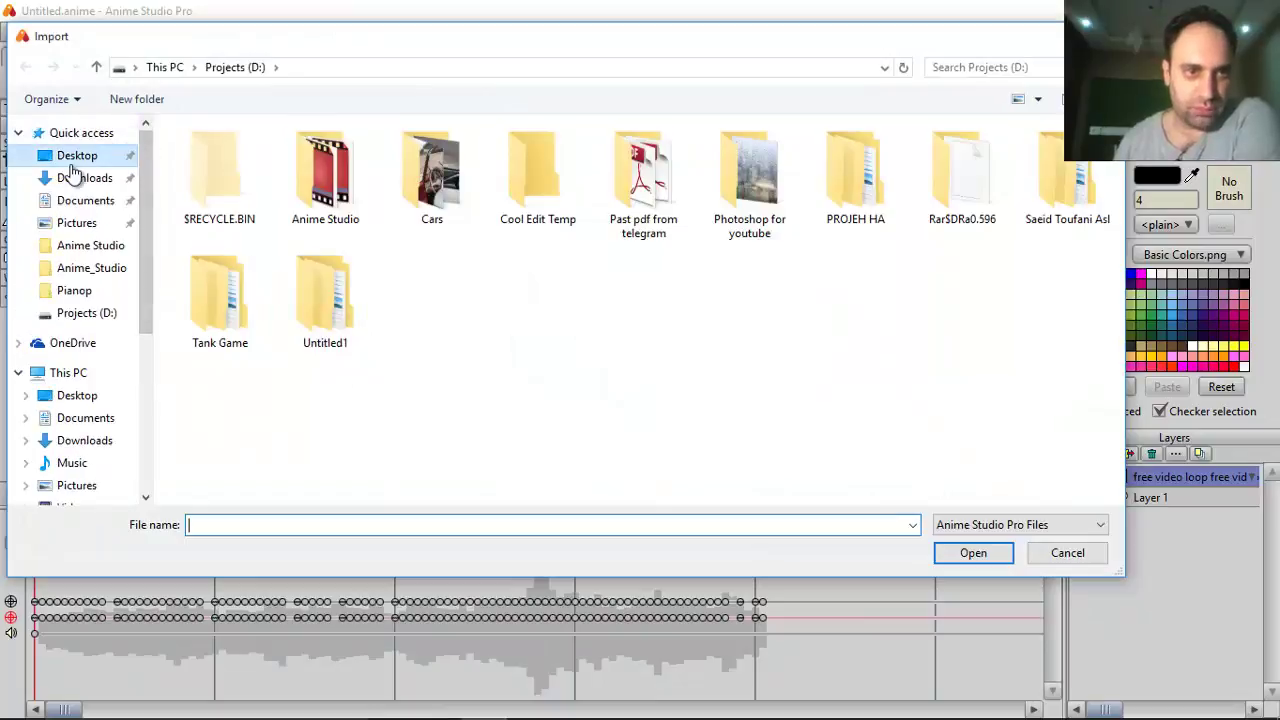
pyautogui.click(860, 200)
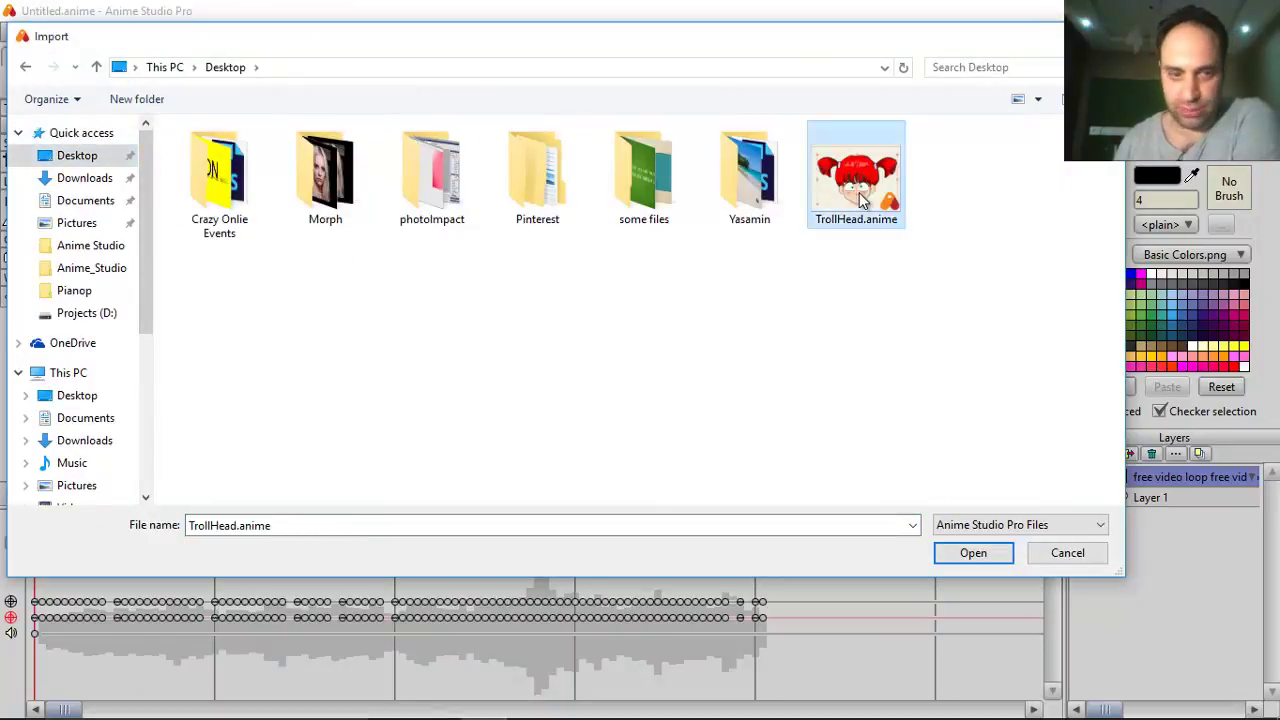
pyautogui.doubleClick(860, 200)
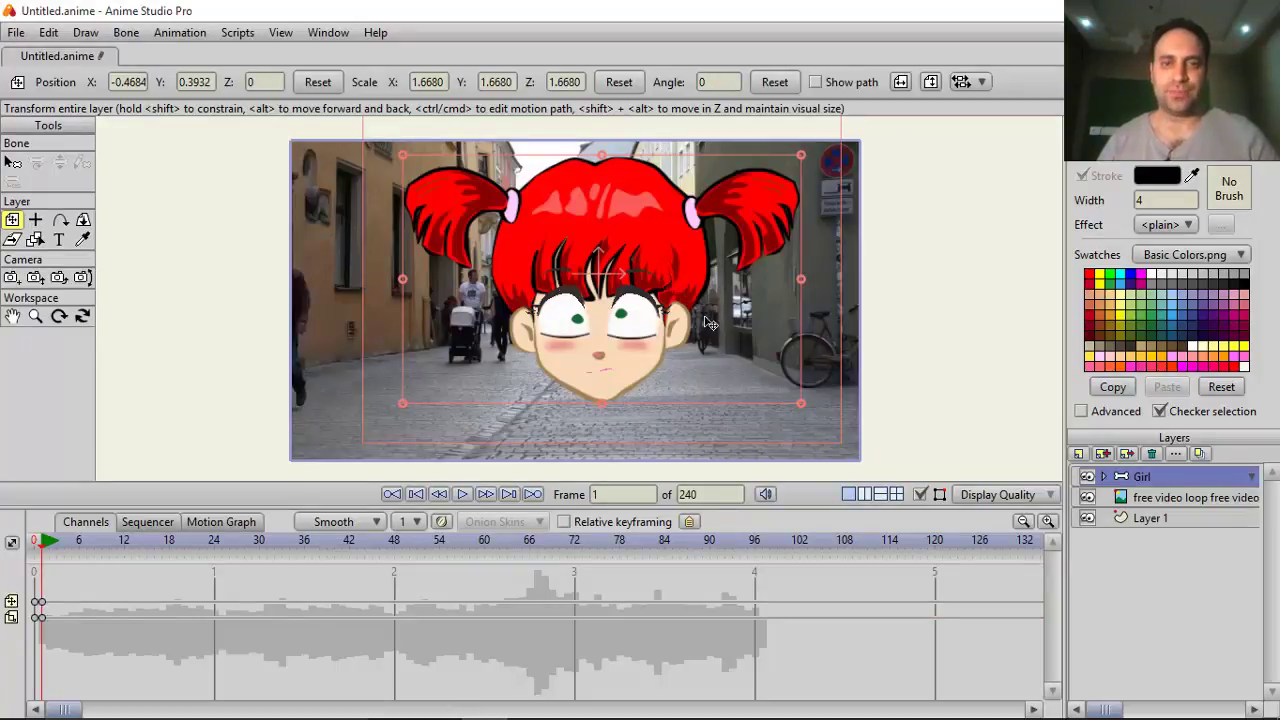
# - Scale the girl's head down to about 0.2039 and place it over the cyclist's head at frame 1
pyautogui.moveTo(801, 405); pyautogui.dragTo(650, 315)
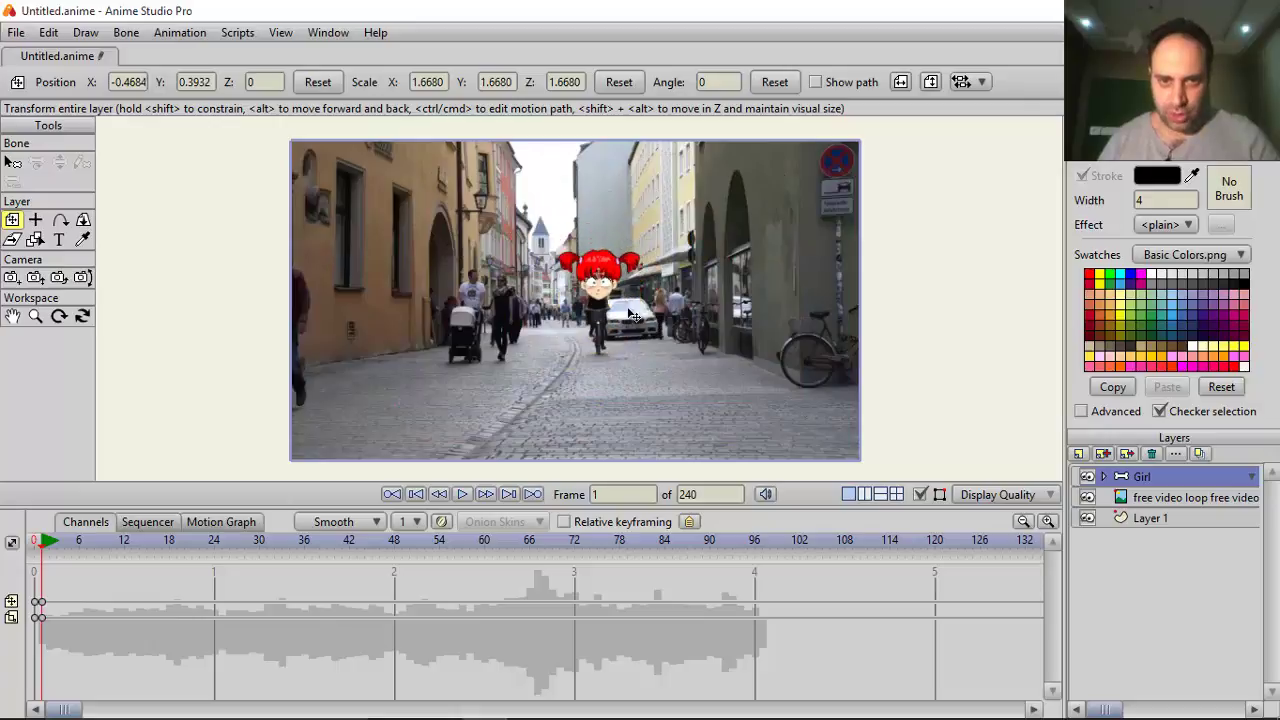
pyautogui.scroll(5, 805, 307)
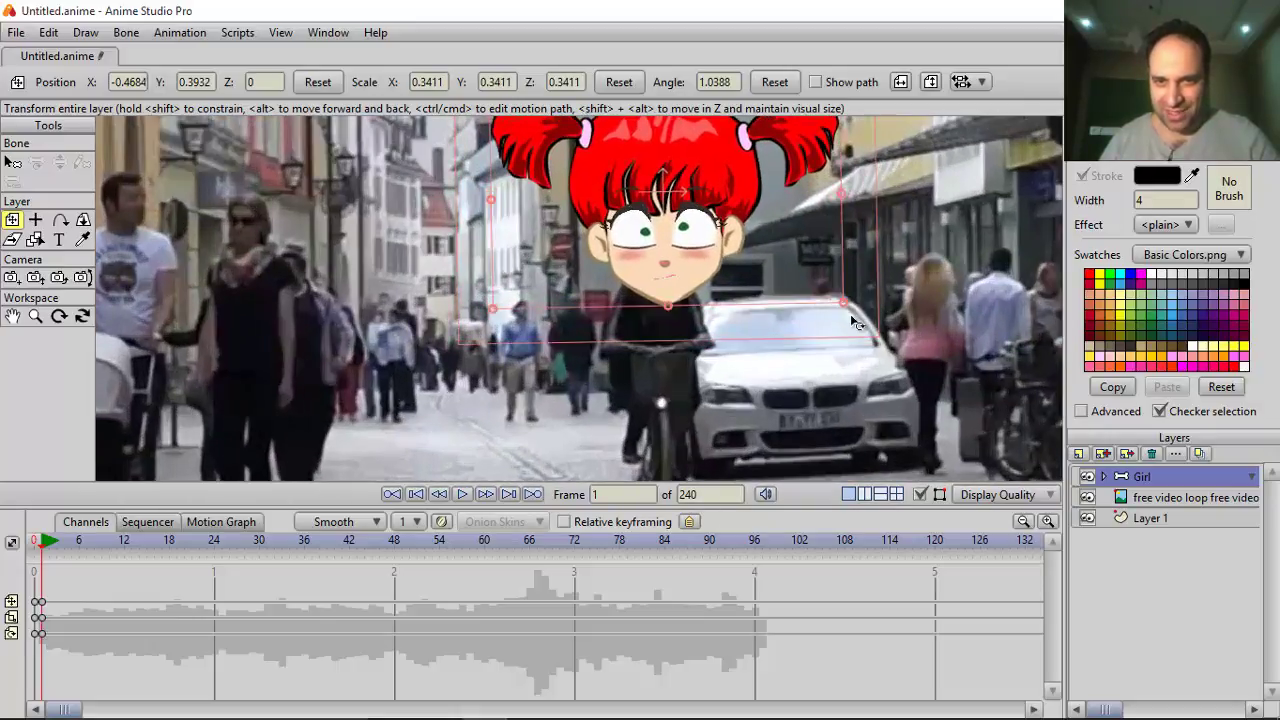
pyautogui.moveTo(854, 314); pyautogui.dragTo(636, 144)
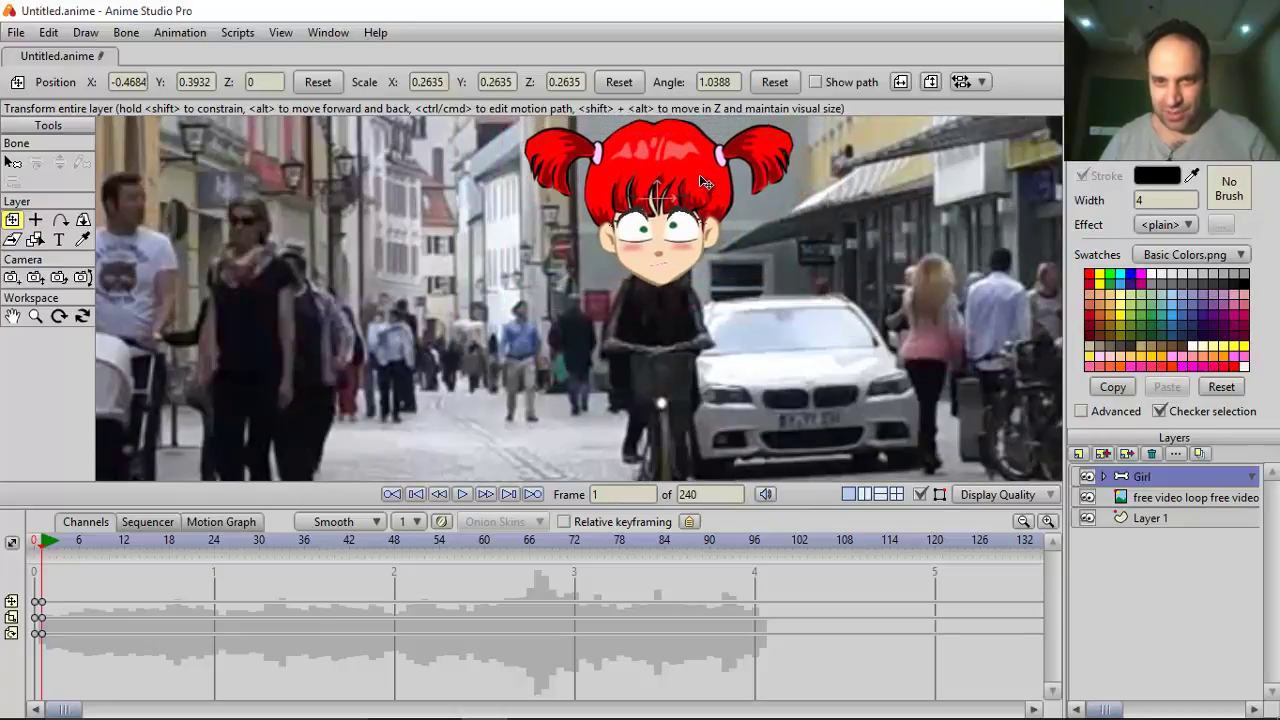
pyautogui.moveTo(700, 183); pyautogui.dragTo(698, 185)
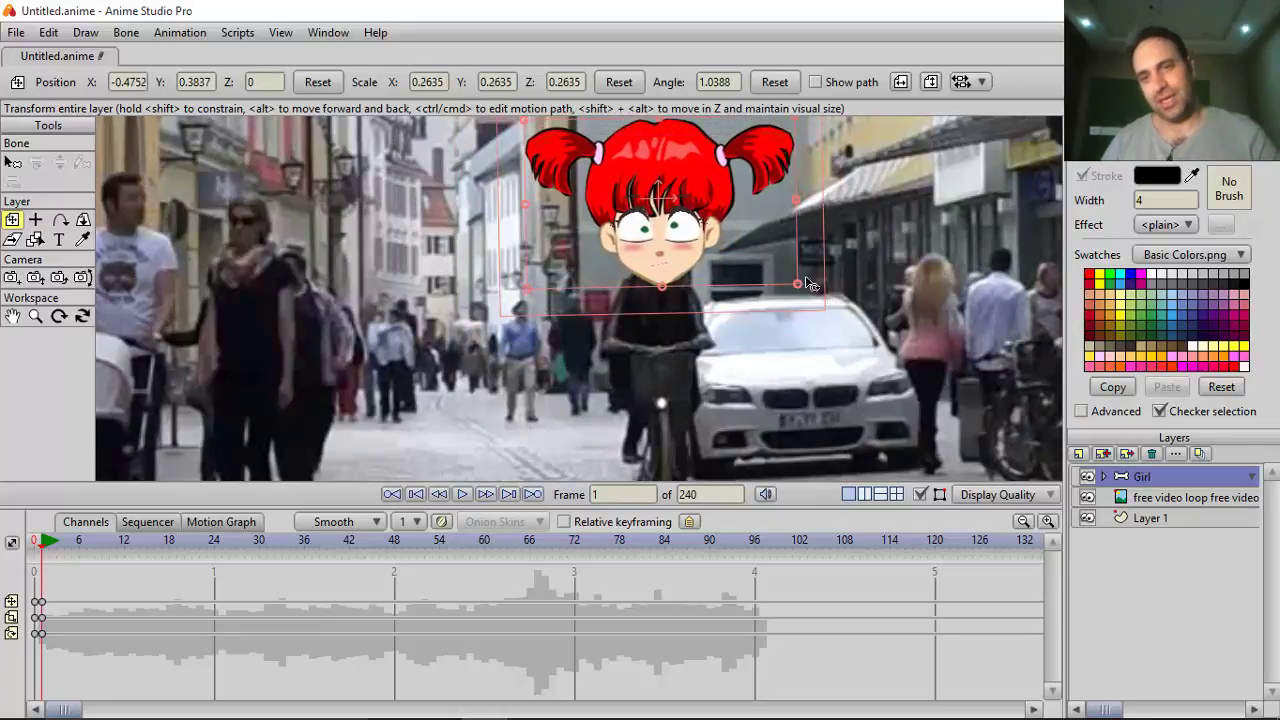
pyautogui.moveTo(797, 287); pyautogui.dragTo(765, 268)
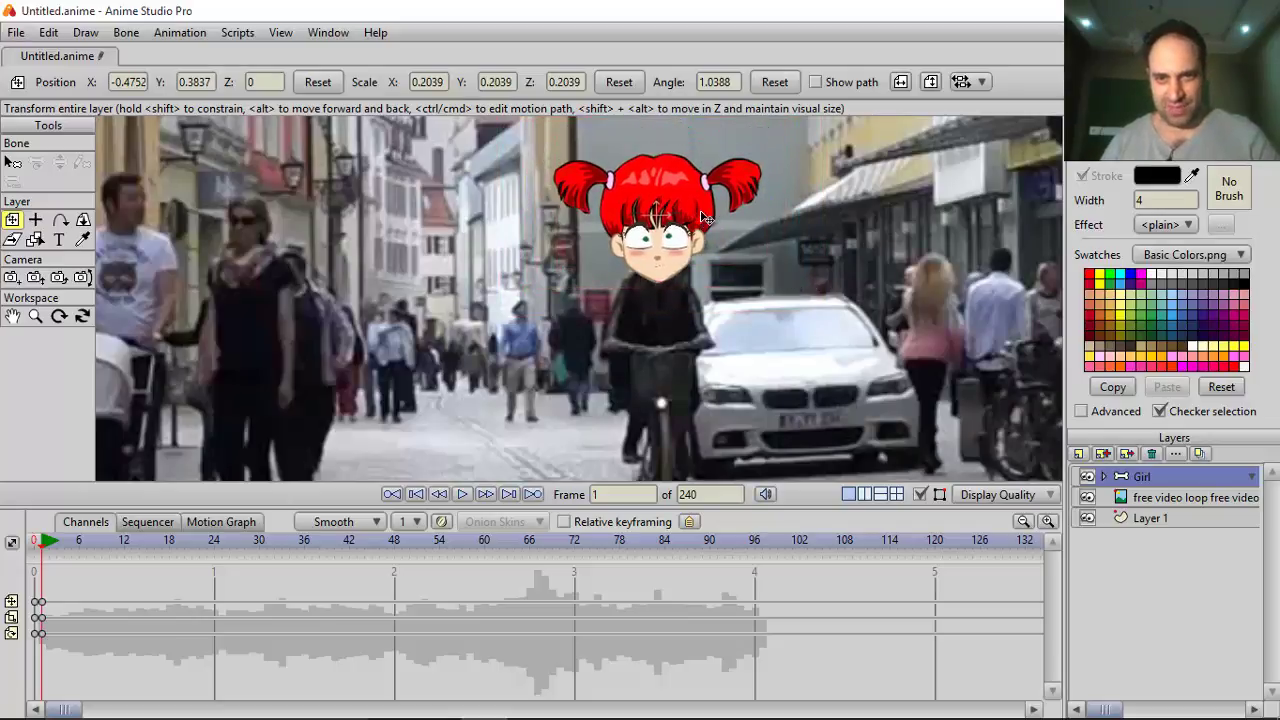
pyautogui.moveTo(703, 218); pyautogui.dragTo(702, 222)
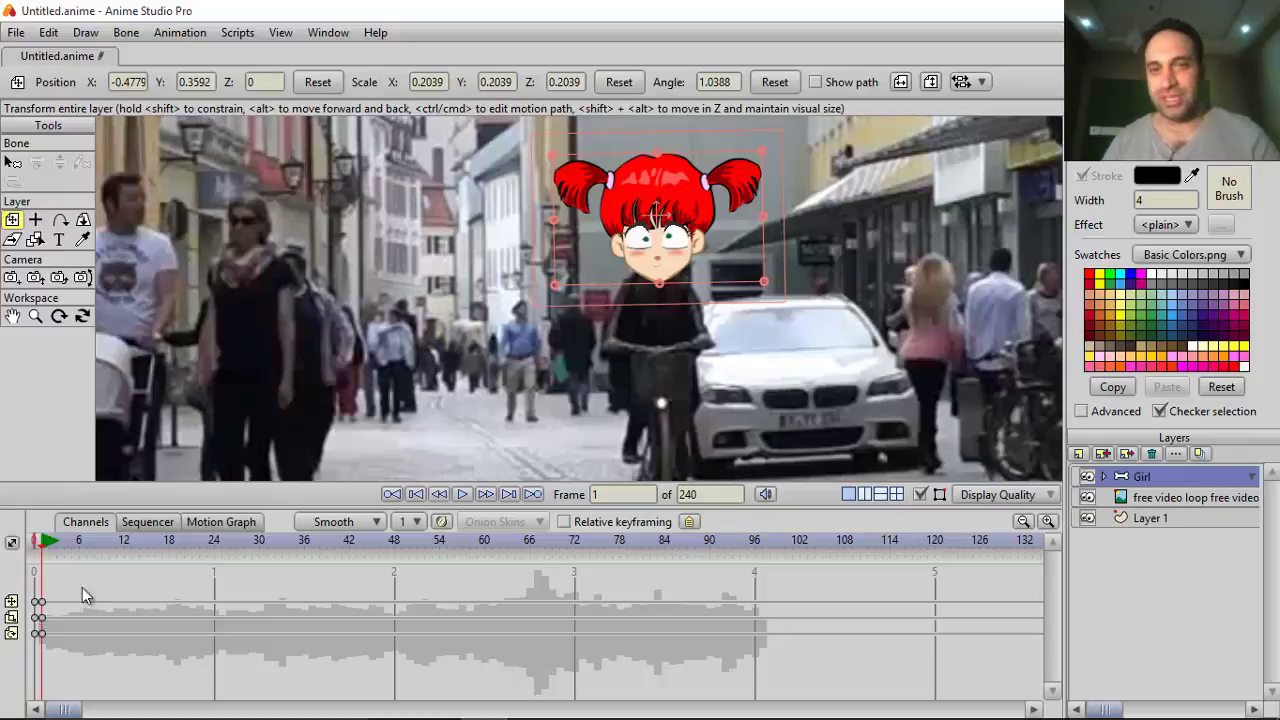
# - Set the Girl layer's origin between the eyes and track the layer to the video, with TrackPoint 1 as secondary point and Angle and Scale enabled
pyautogui.click(34, 220)
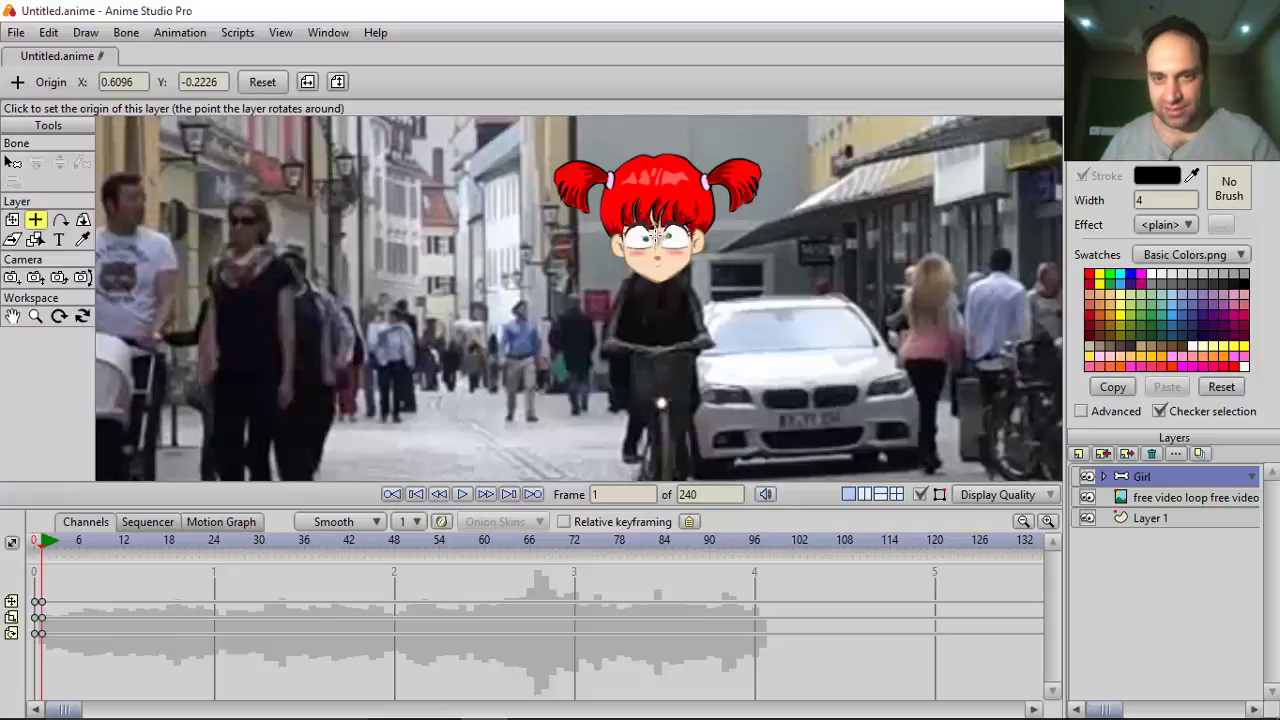
pyautogui.click(659, 236)
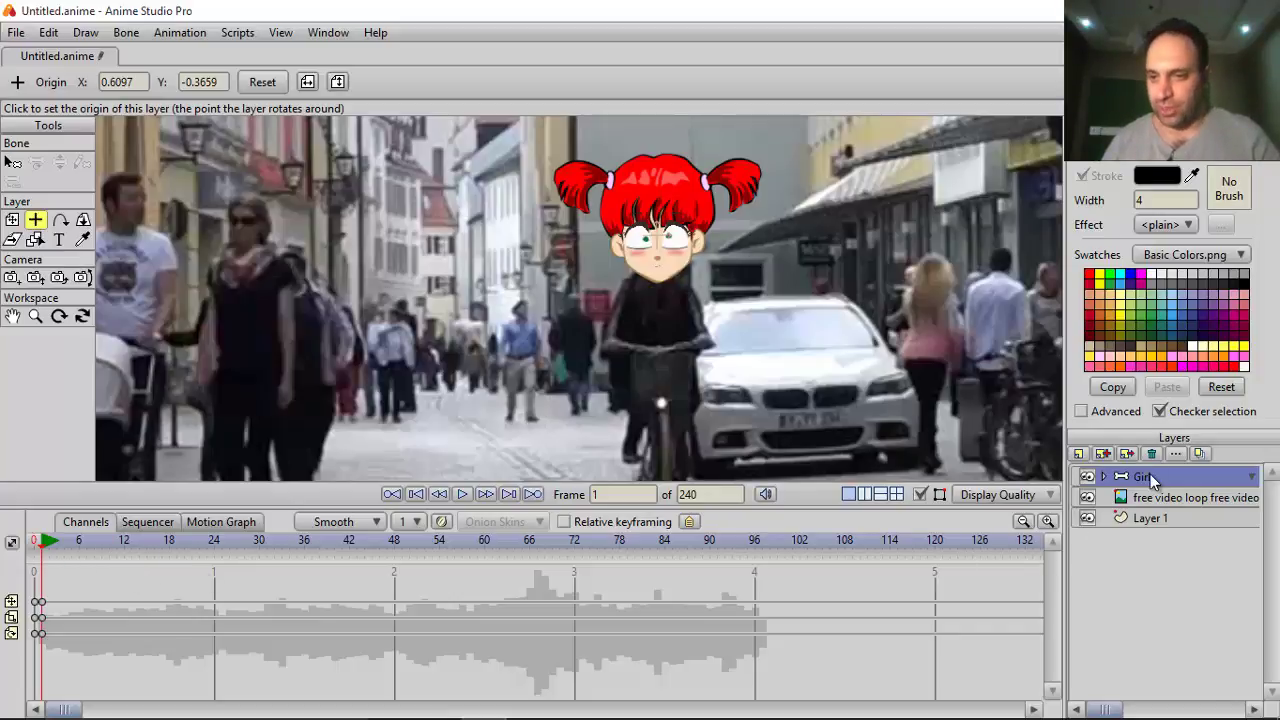
pyautogui.click(180, 32)
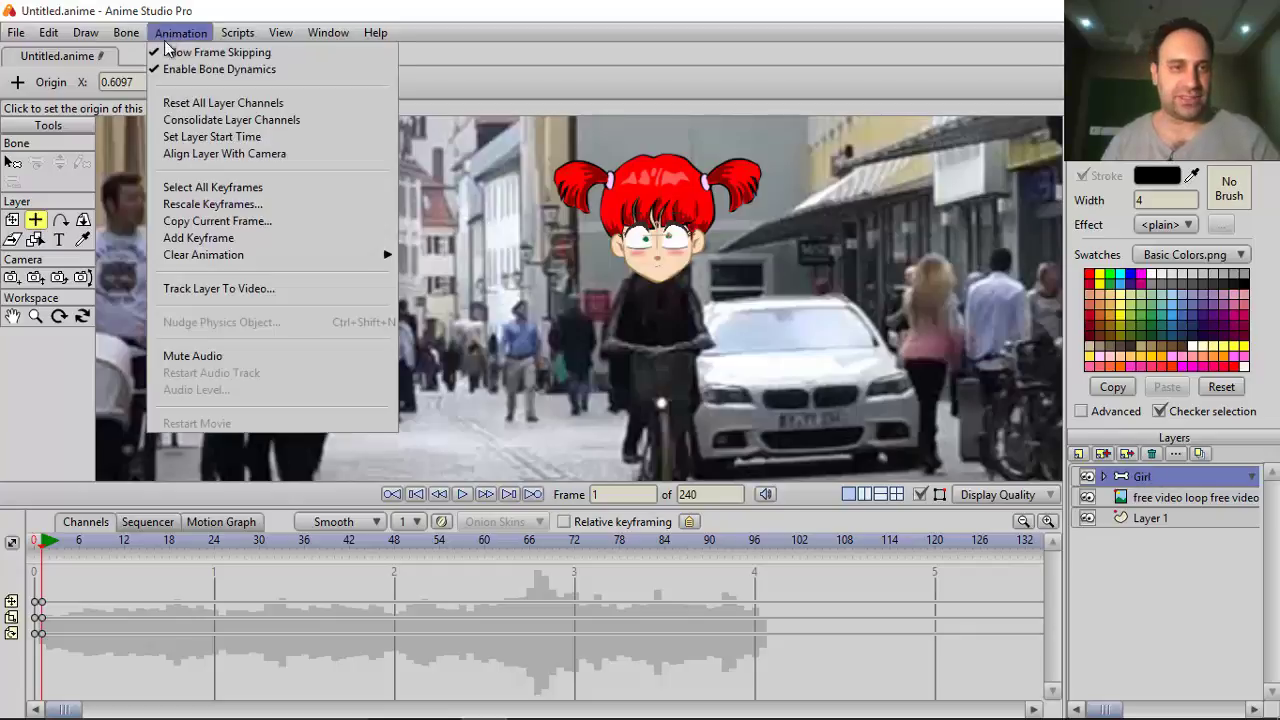
pyautogui.click(191, 288)
pyautogui.click(1055, 178)
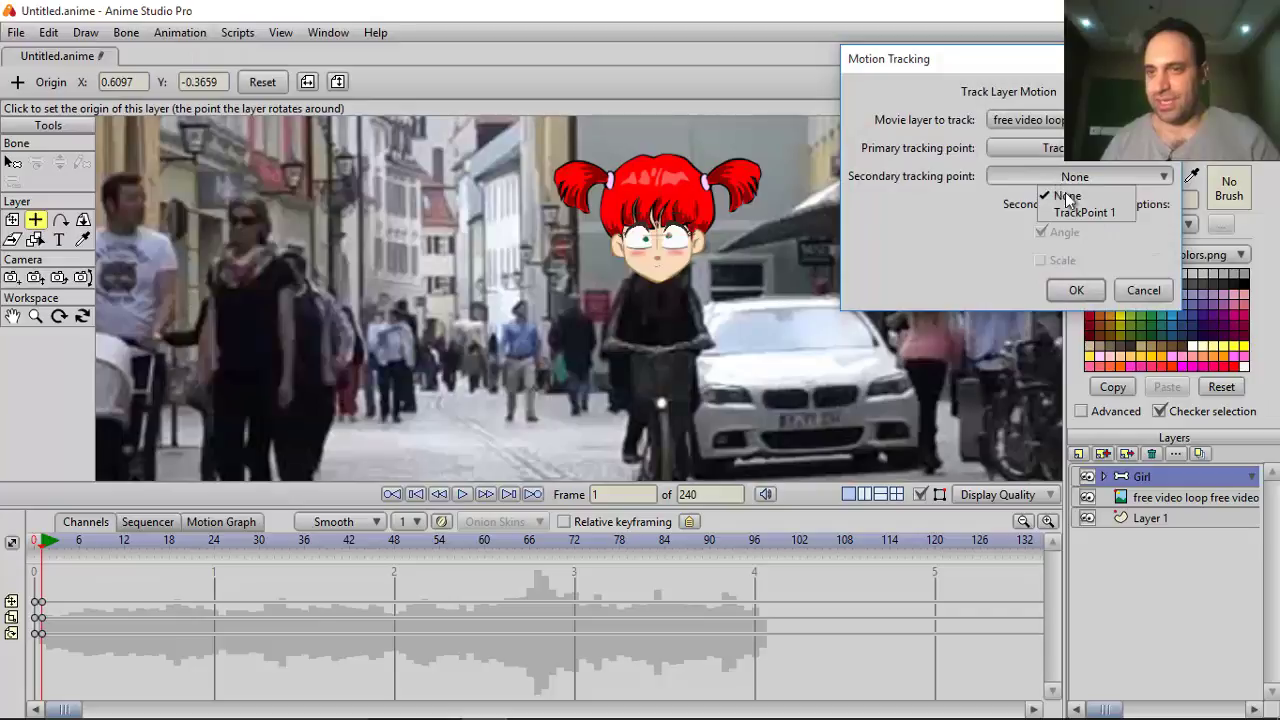
pyautogui.click(1070, 213)
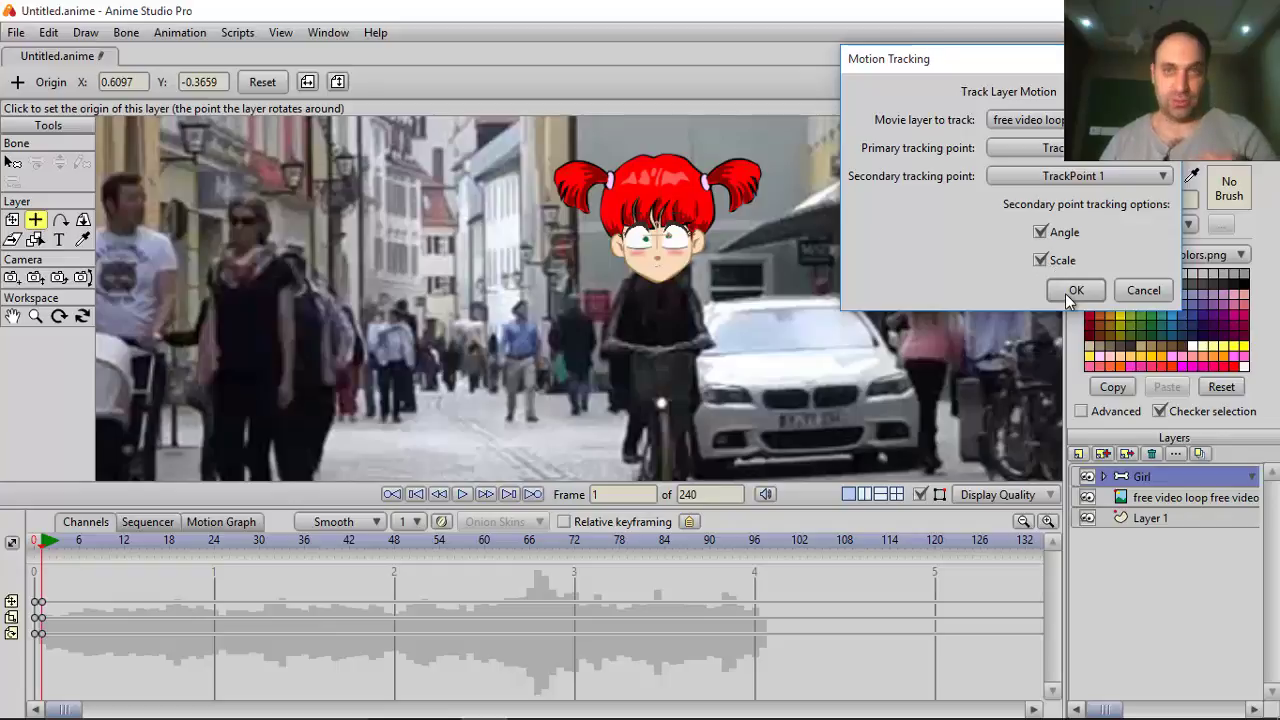
pyautogui.click(1072, 290)
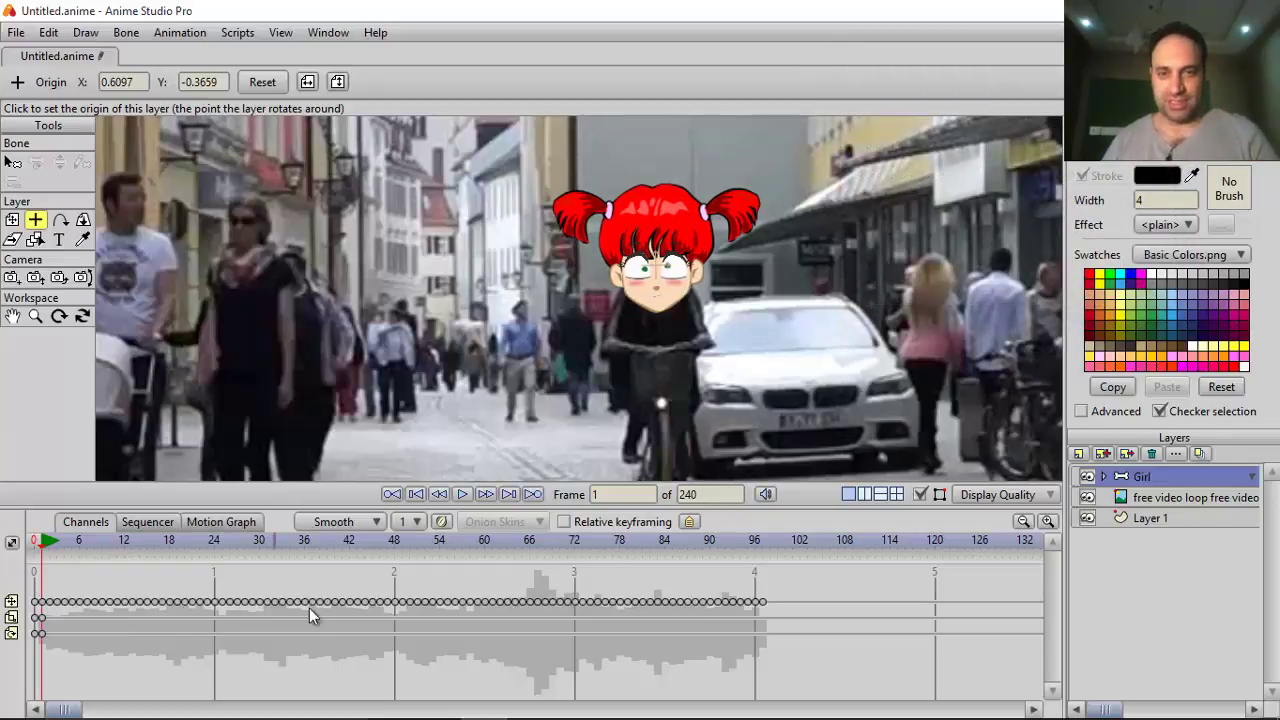
# - Enlarge the canvas area and play the animation to check how the girl's head follows the cyclist
pyautogui.scroll(-5, 601, 347)
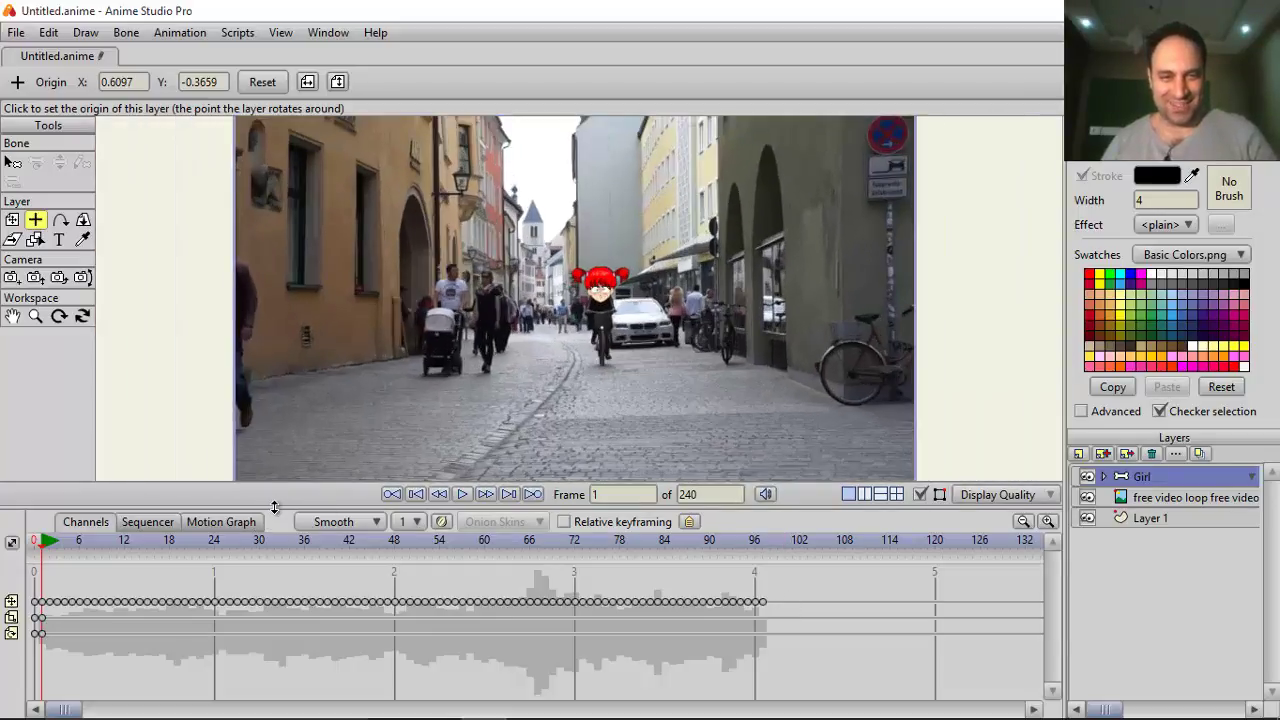
pyautogui.moveTo(280, 544); pyautogui.dragTo(282, 627)
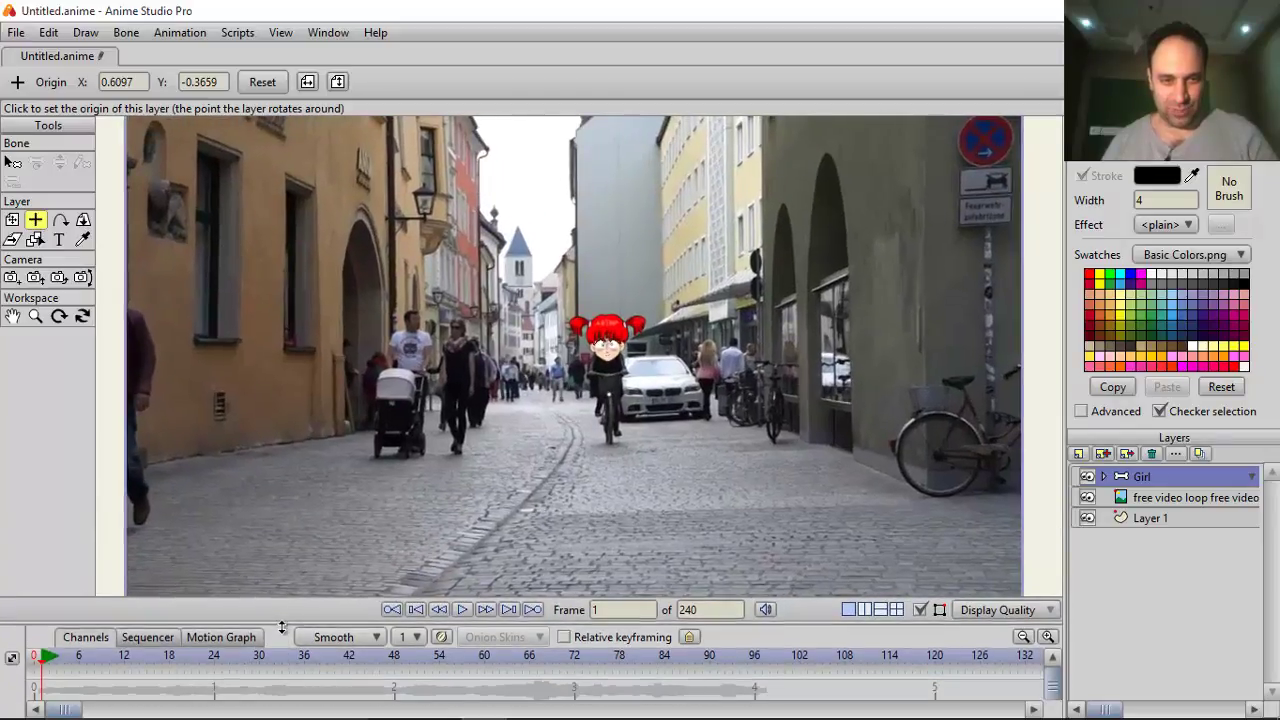
pyautogui.click(467, 607)
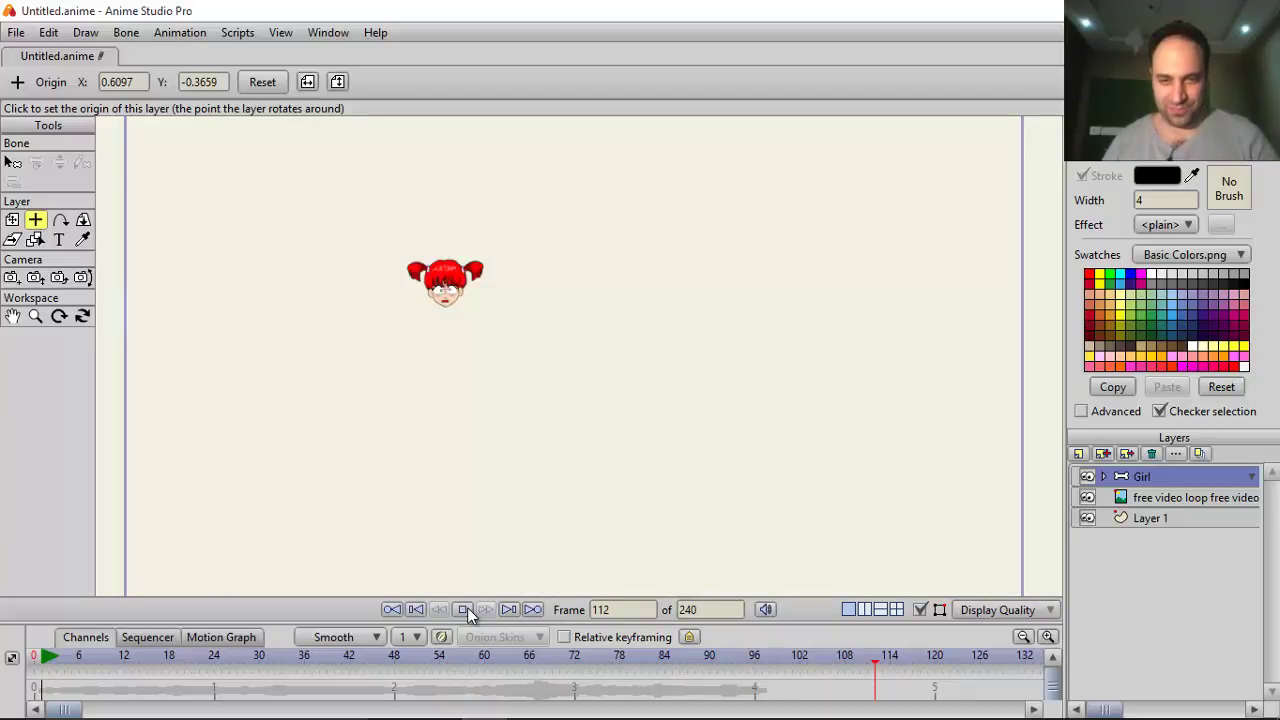
# - Expand the timeline area and limit the playback range to frames 1 through 97, where the tracked keyframes end
pyautogui.moveTo(467, 607); pyautogui.dragTo(459, 385)
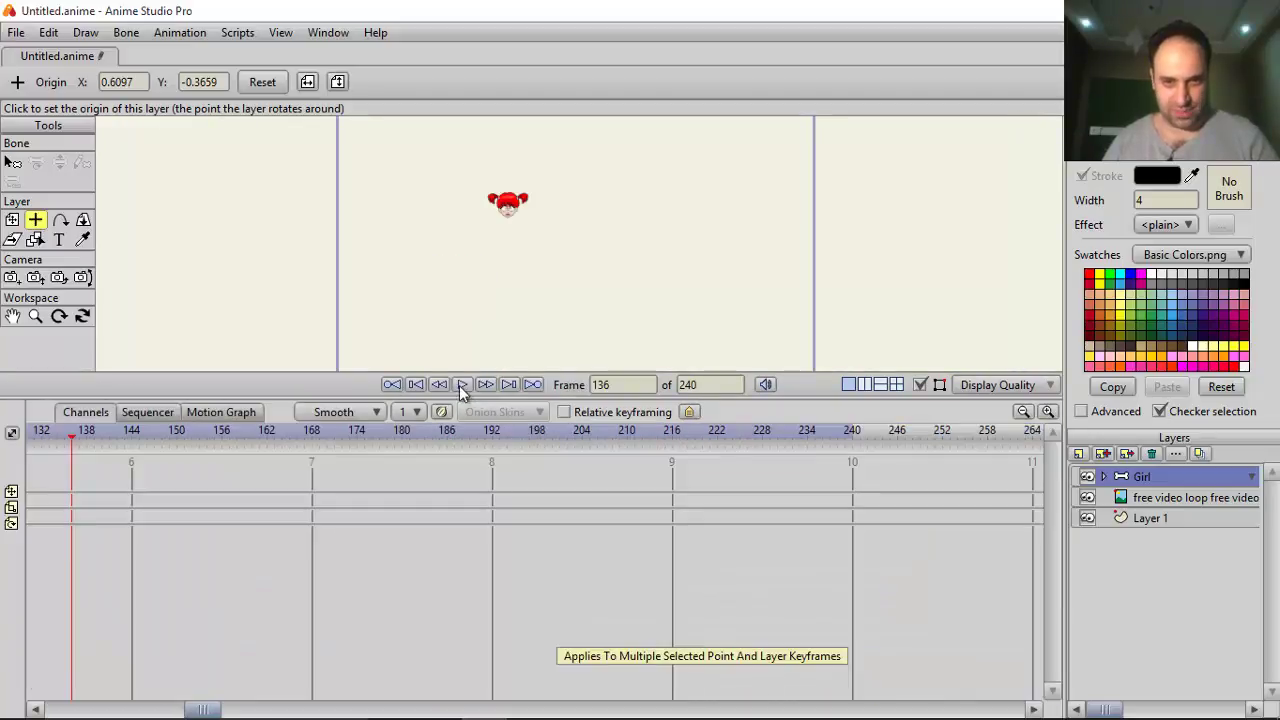
pyautogui.click(415, 386)
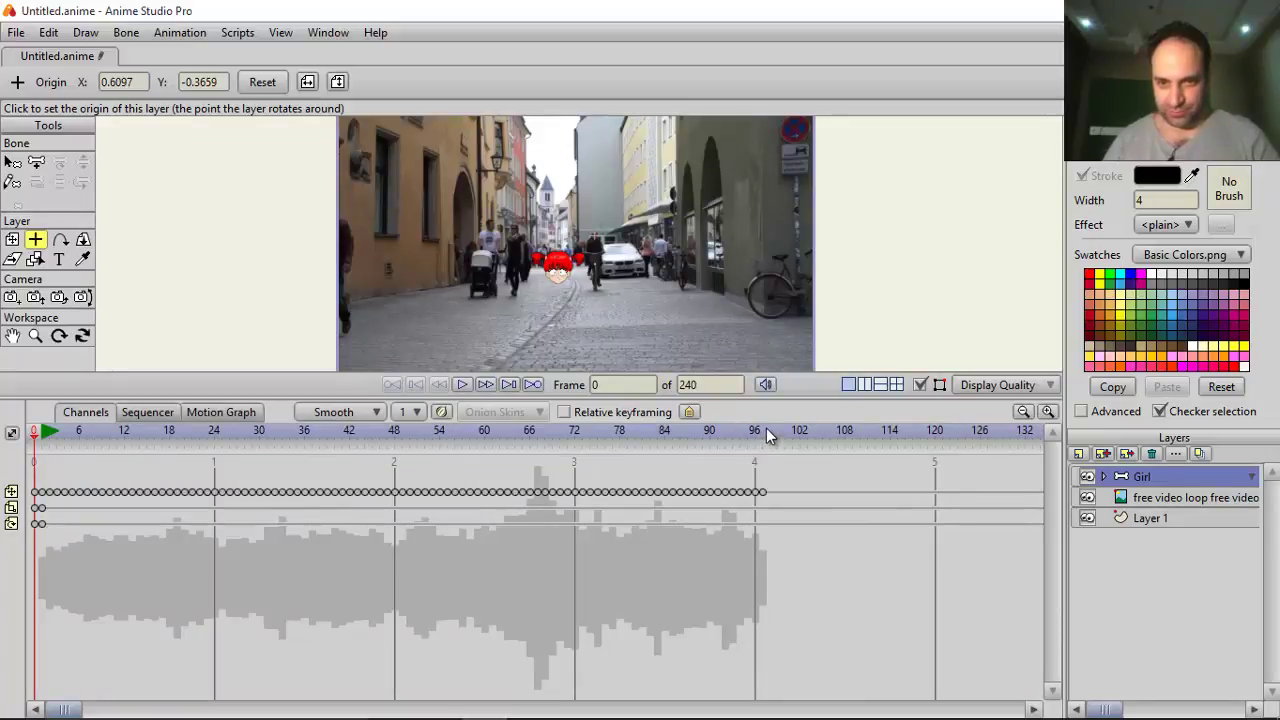
pyautogui.moveTo(703, 432); pyautogui.dragTo(759, 446)
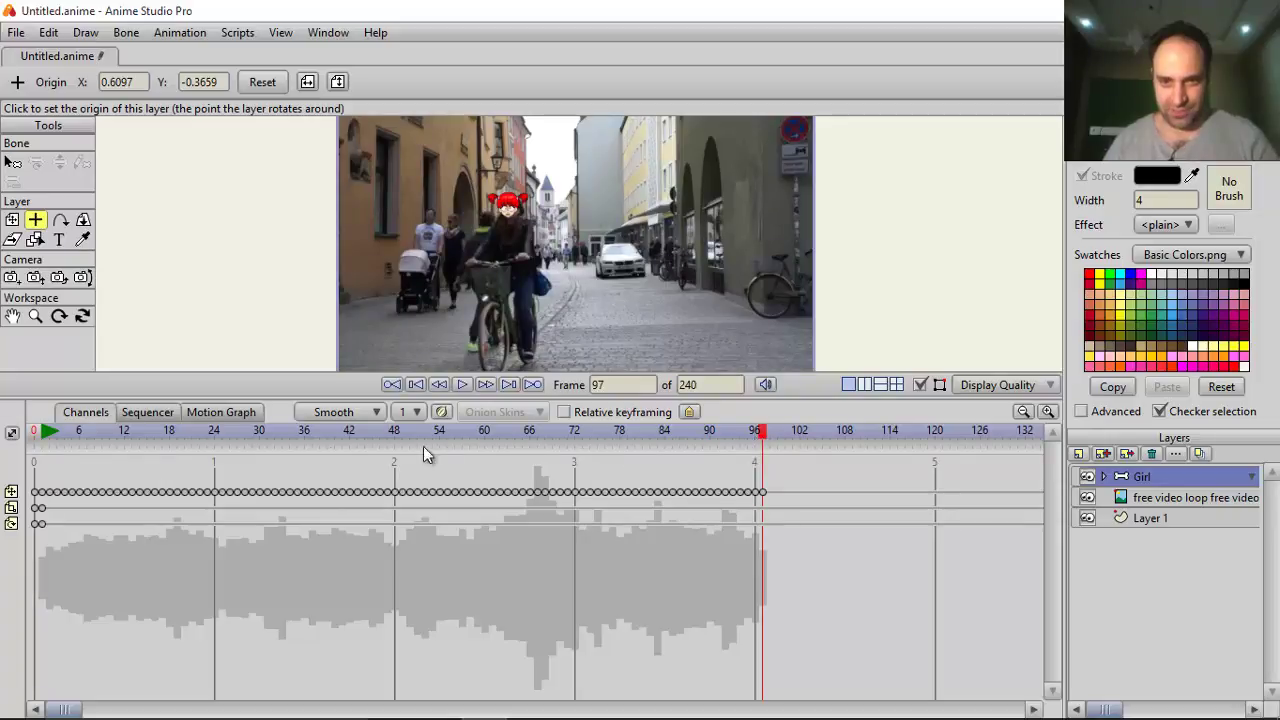
pyautogui.click(32, 441)
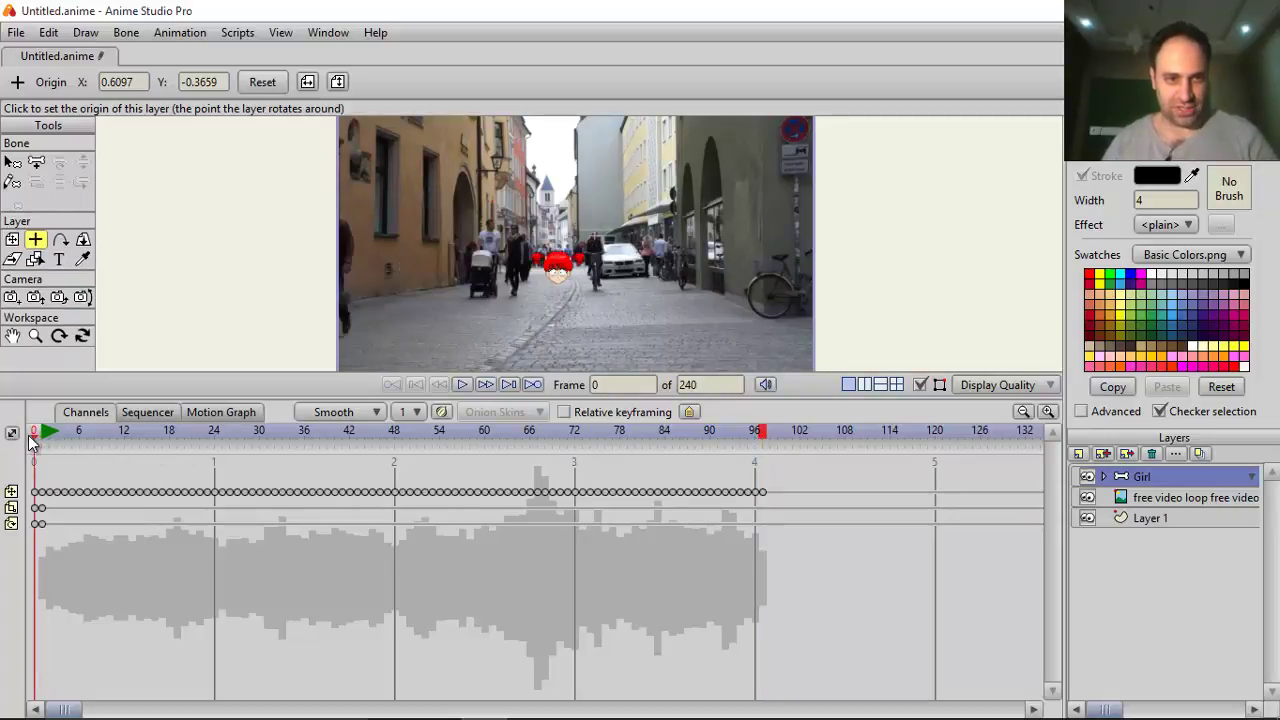
pyautogui.moveTo(38, 441); pyautogui.dragTo(41, 444)
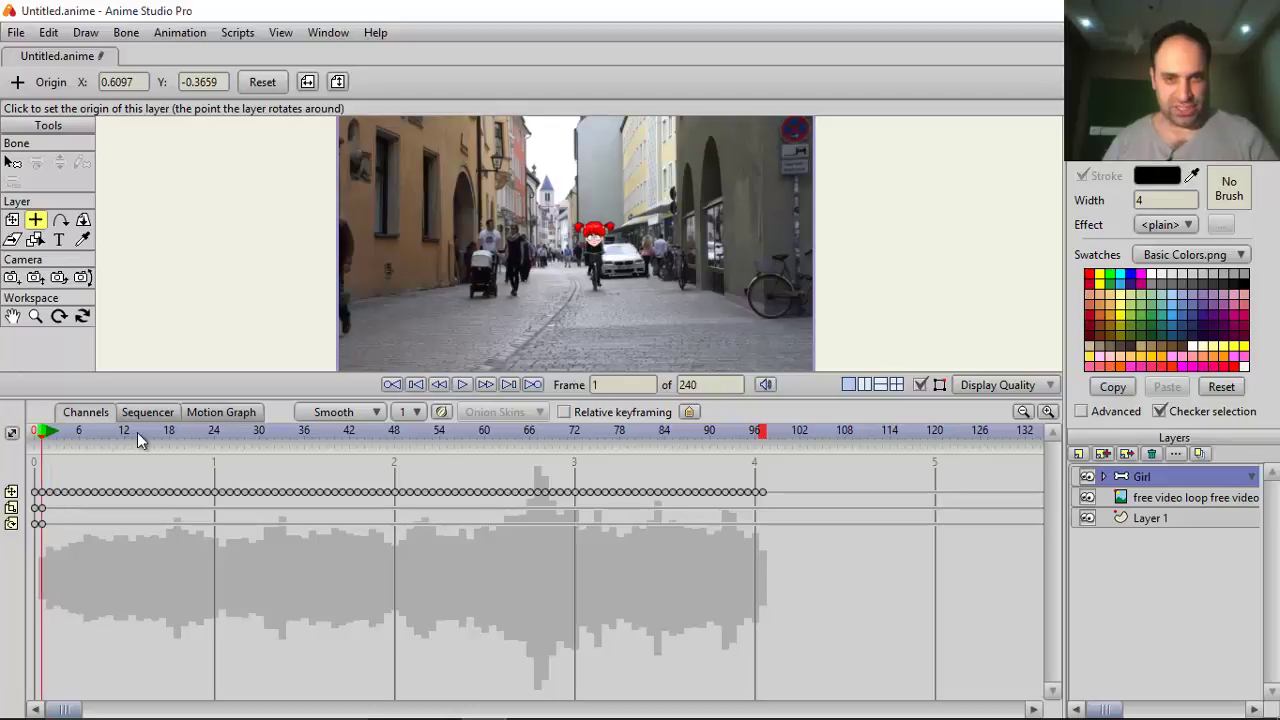
# - Enlarge the canvas area again and play the limited frame range to check the girl's head on the cyclist, stopping at frame 72
pyautogui.moveTo(413, 420); pyautogui.dragTo(478, 635)
pyautogui.click(463, 610)
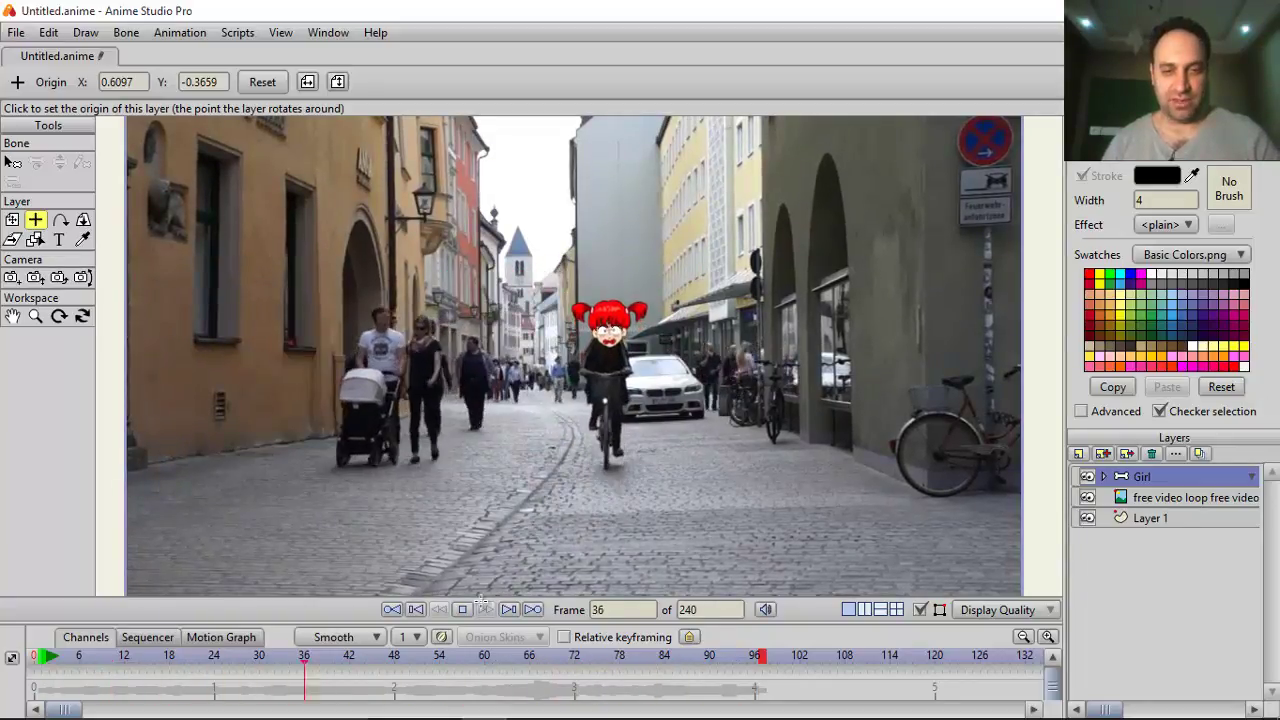
pyautogui.click(463, 609)
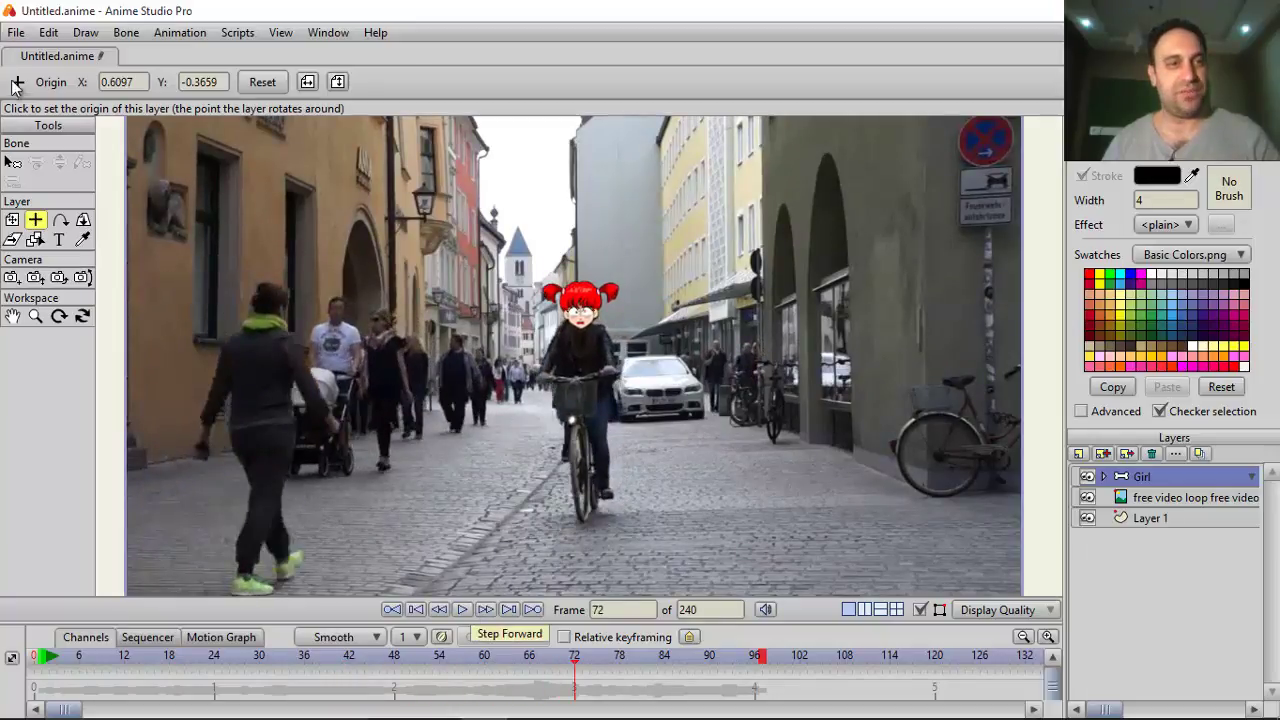
pyautogui.click(16, 32)
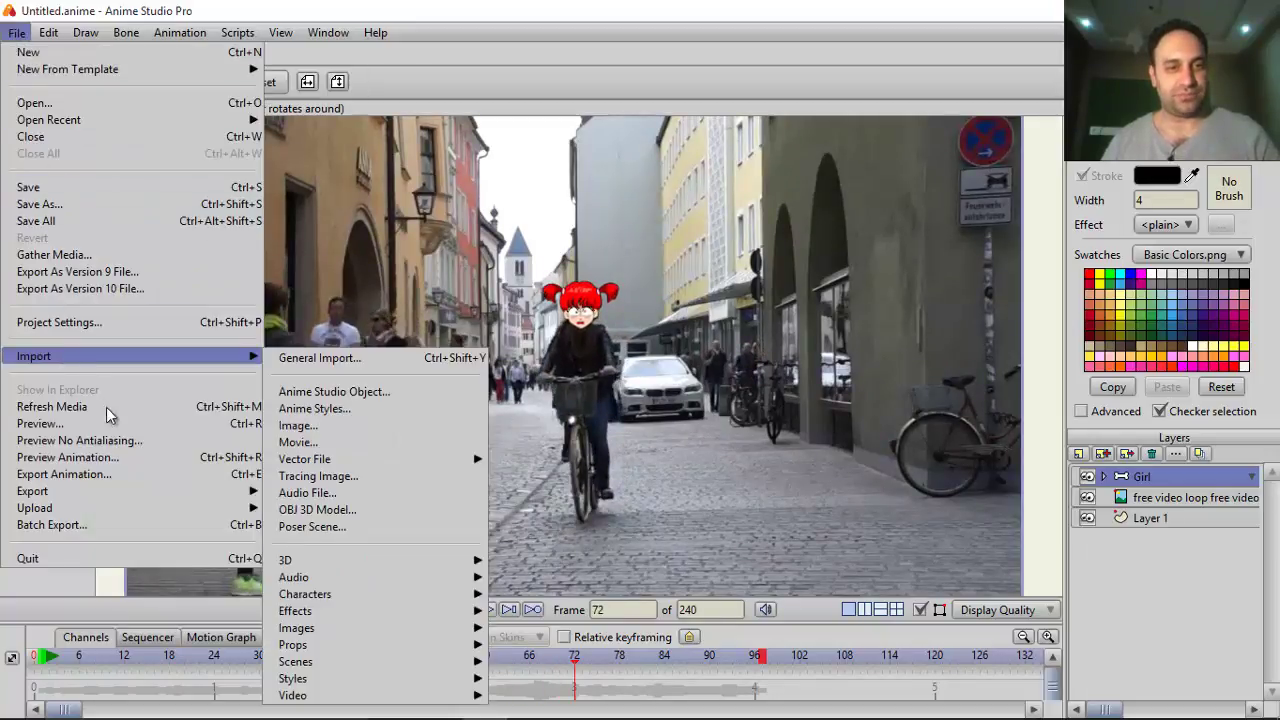
pyautogui.moveTo(210, 503)
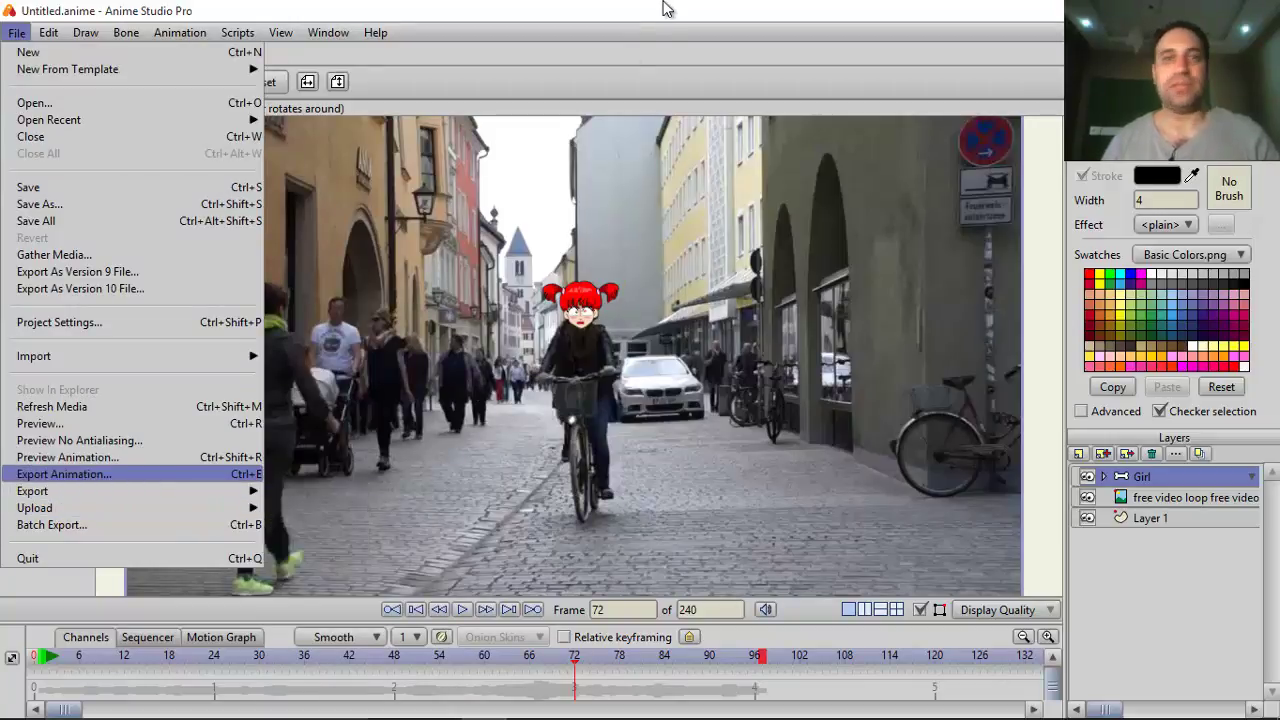
pyautogui.click(477, 53)
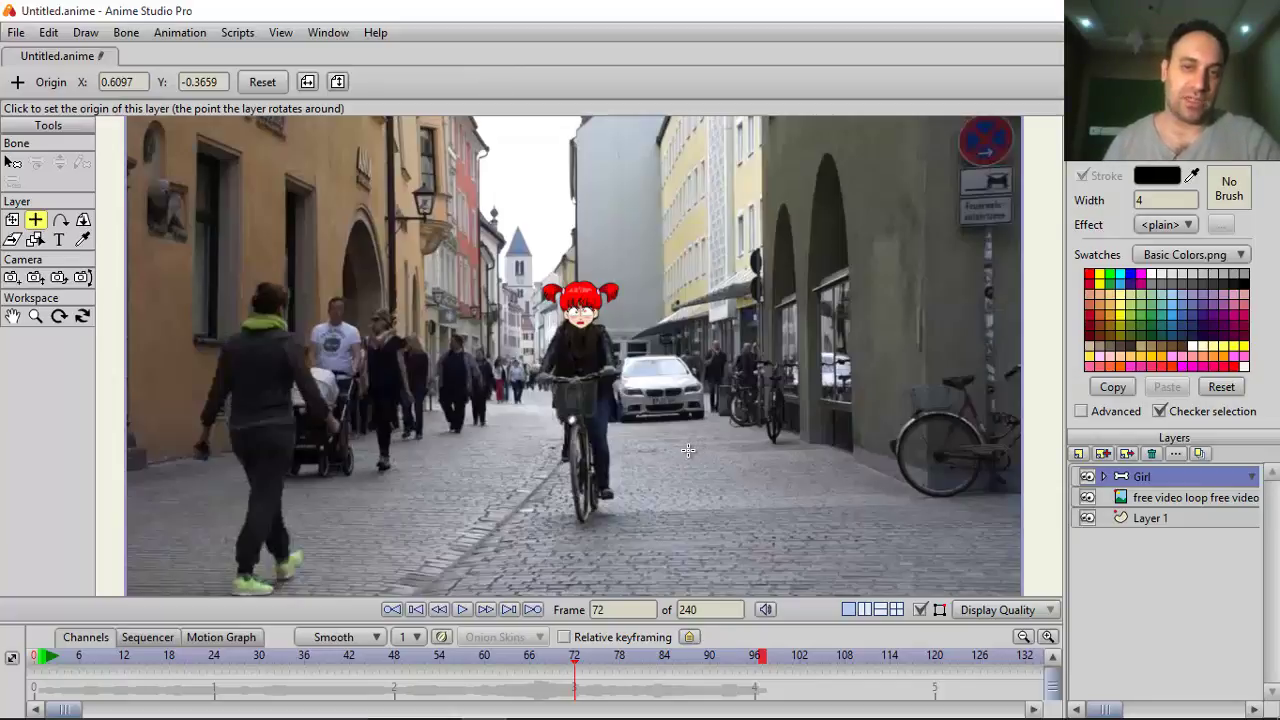
pyautogui.moveTo(726, 697)
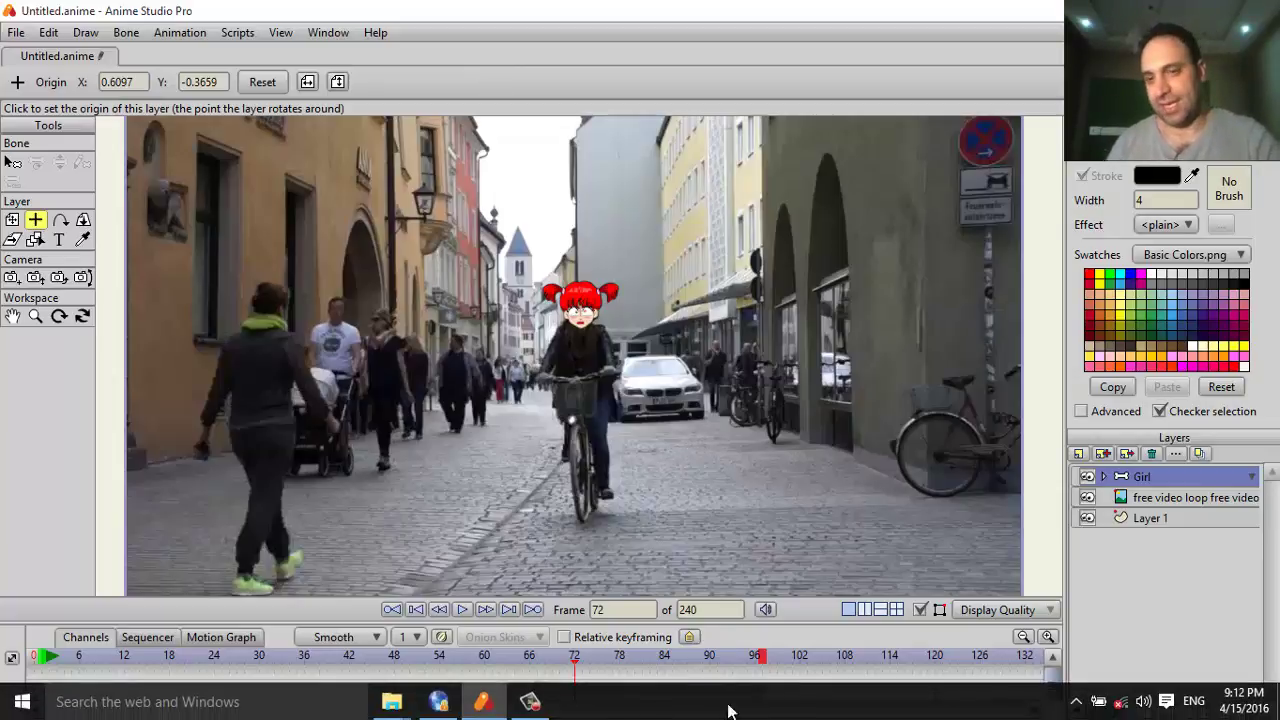
pyautogui.click(530, 701)
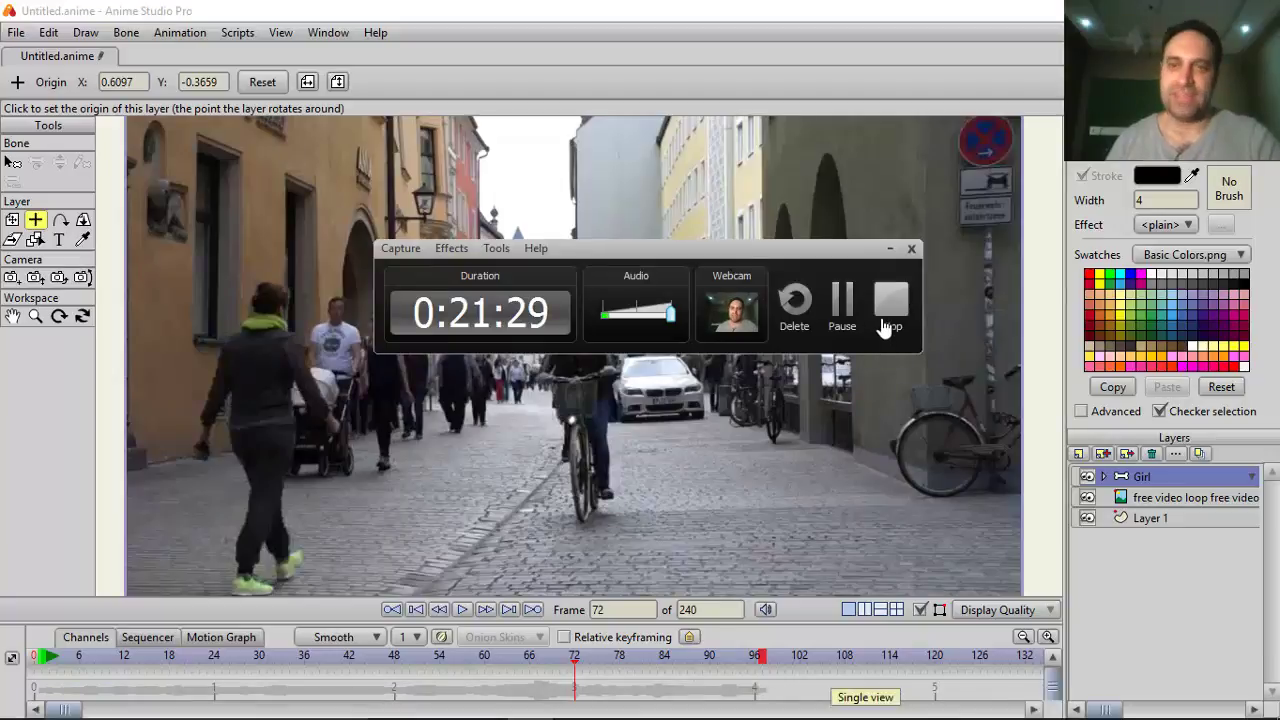